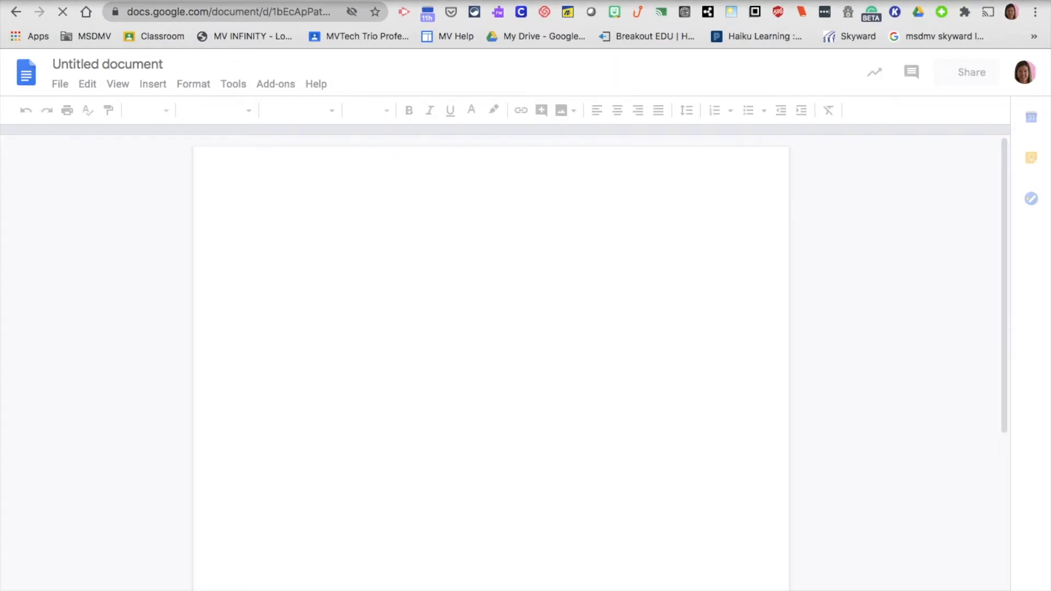
Replace the 'Untitled document' title with 'Demonstration for Google Field Day'
mouse_move(871, 1)
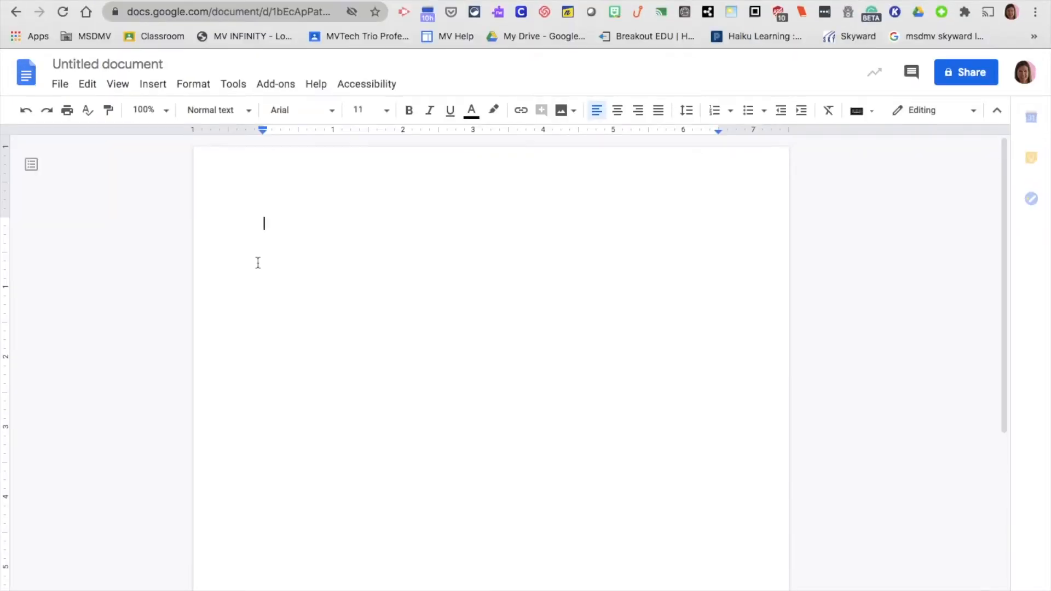
click(128, 65)
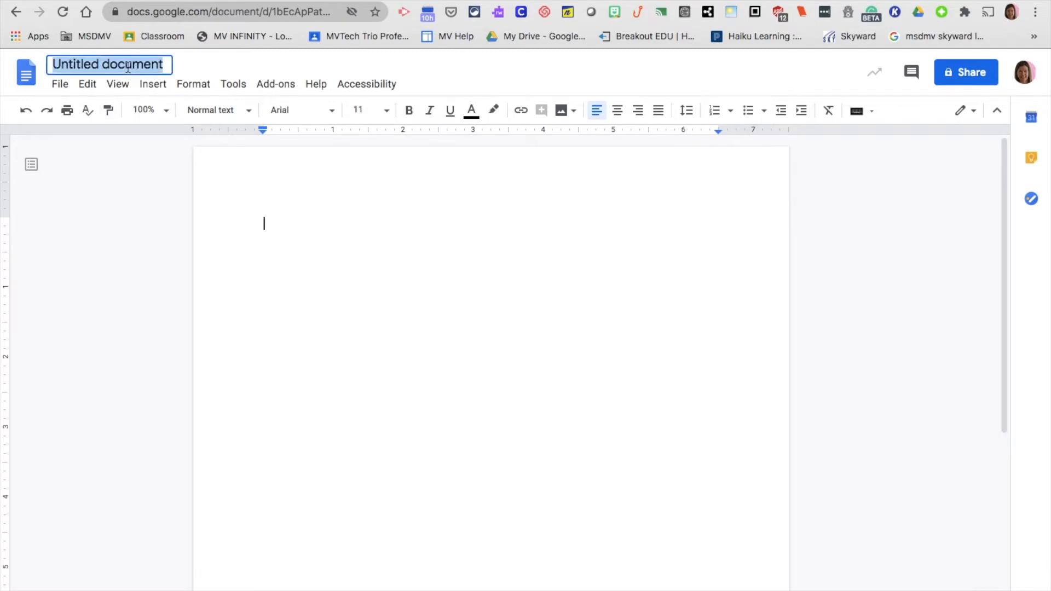
key(BackSpace)
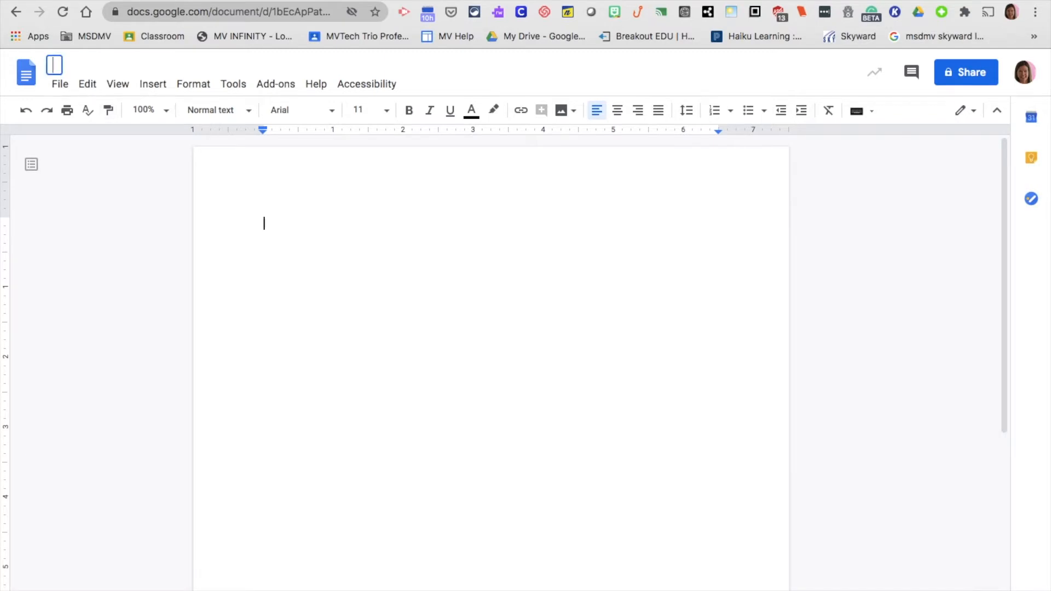
text(Demon)
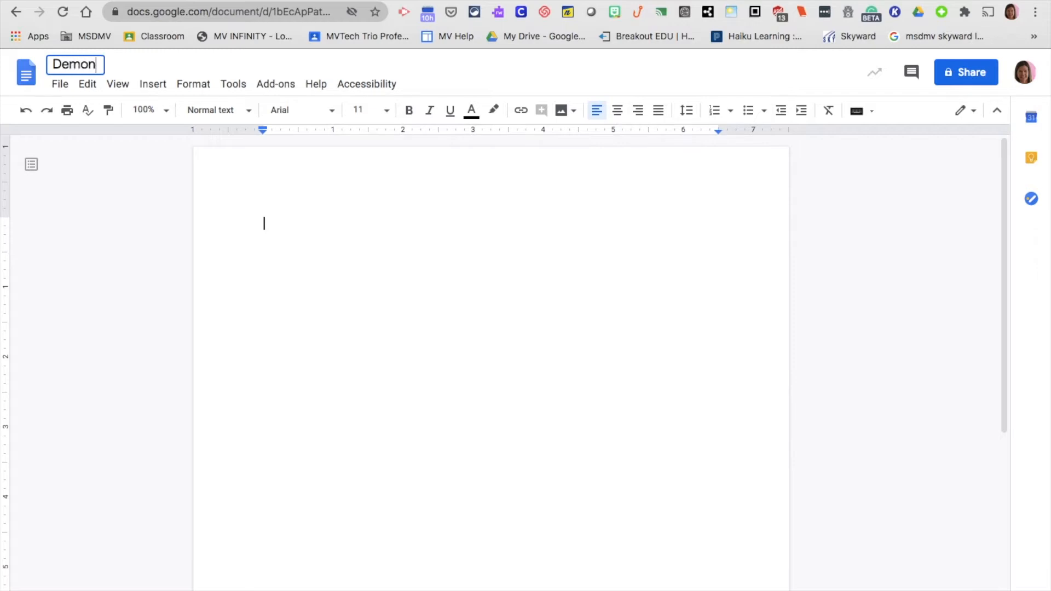
text(stration )
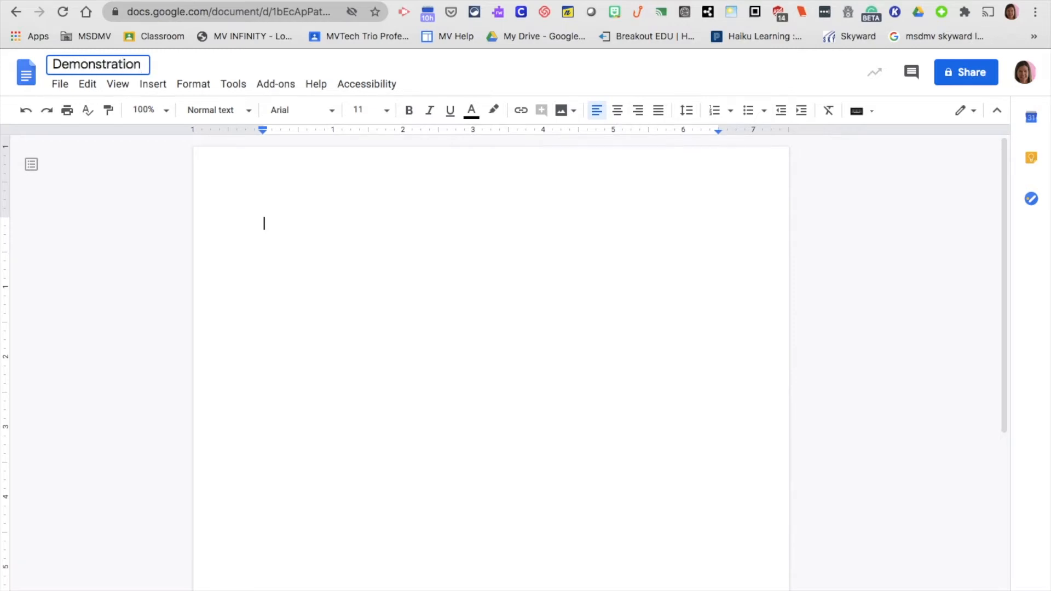
text(for Google )
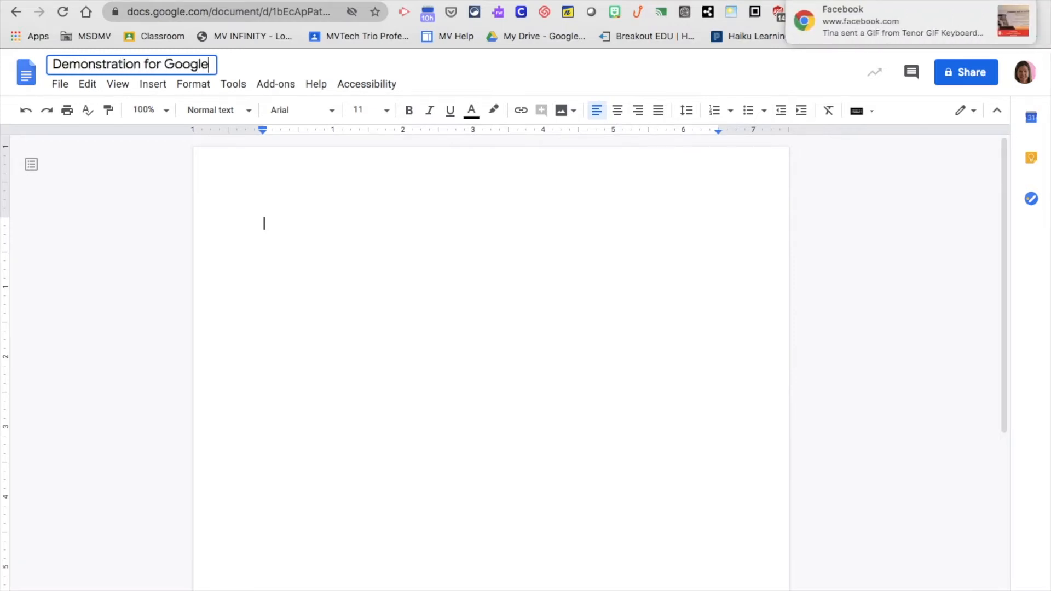
text(Field Day)
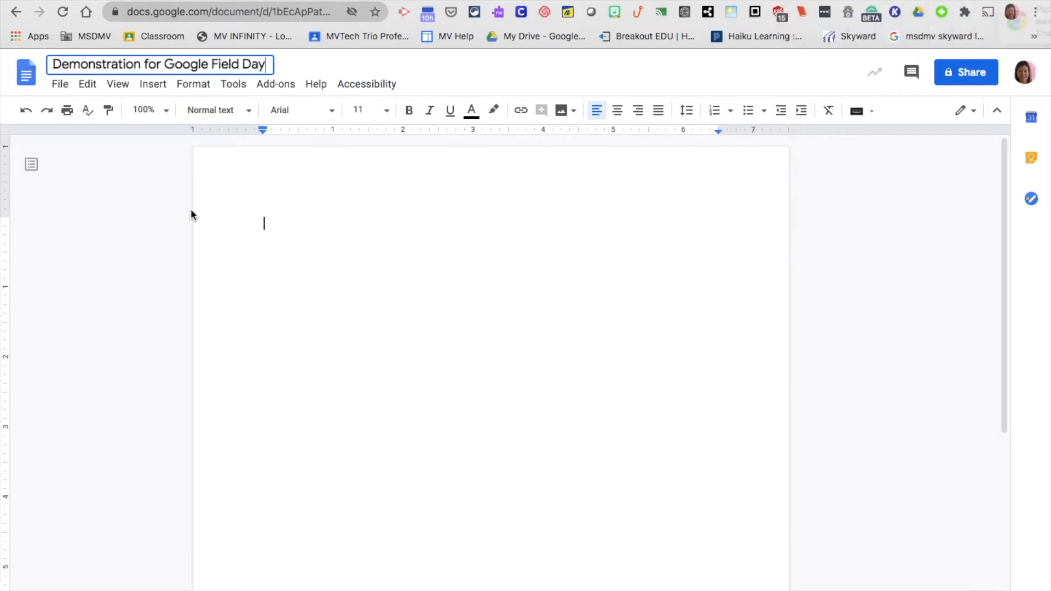
click(140, 198)
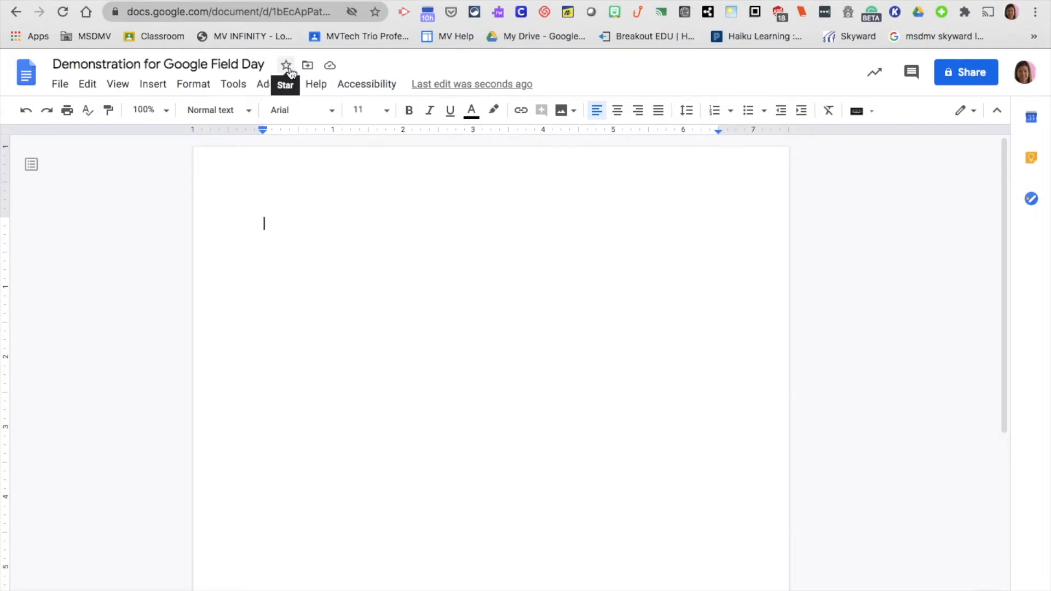
Create a 'Google Field Day Docs' folder in My Drive and move the document into it
click(308, 66)
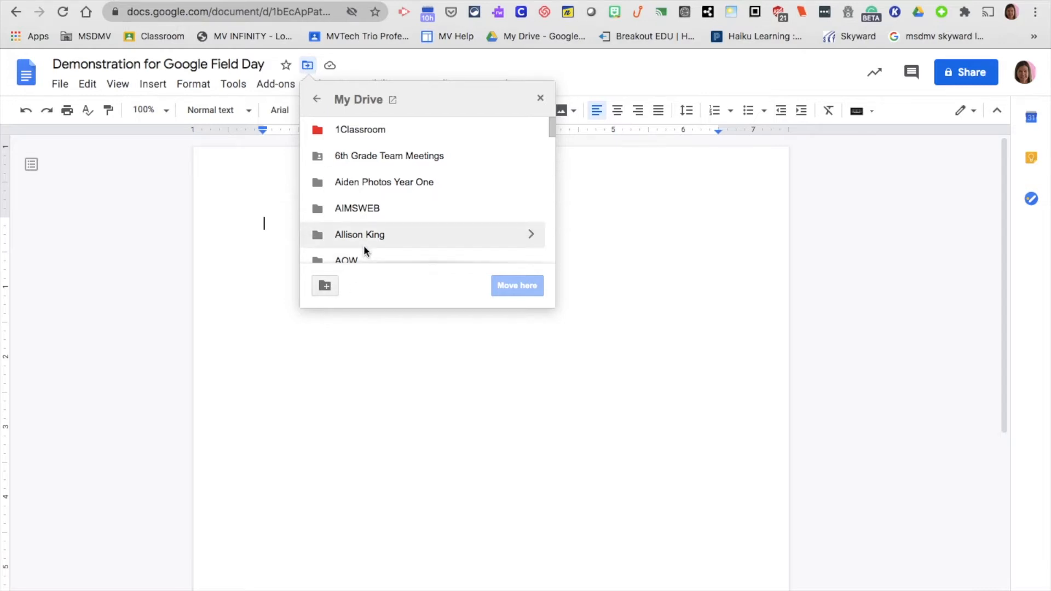
scroll(363, 245, down, 2)
click(326, 285)
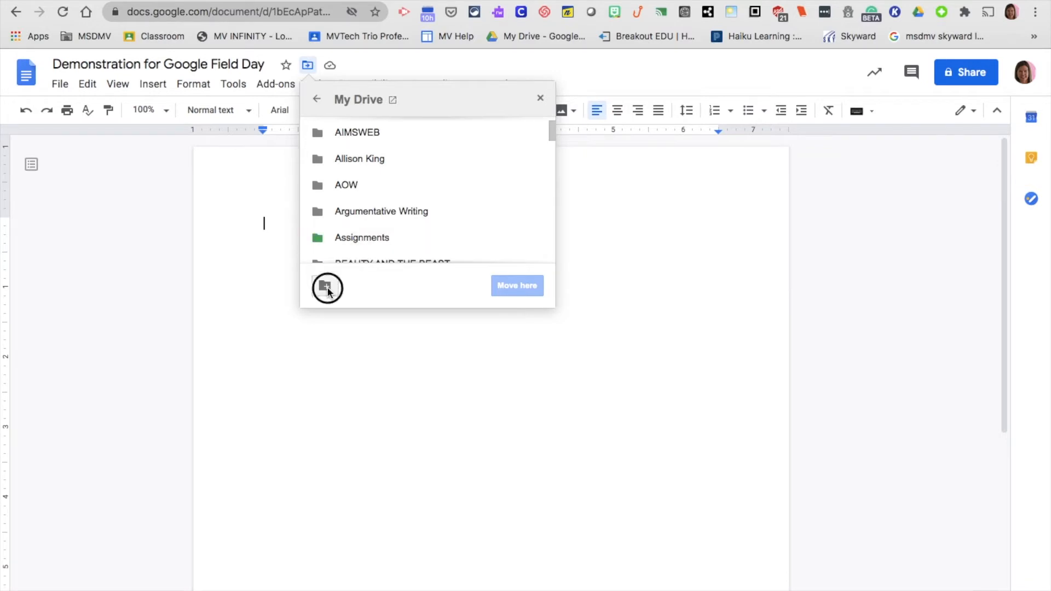
key(BackSpace)
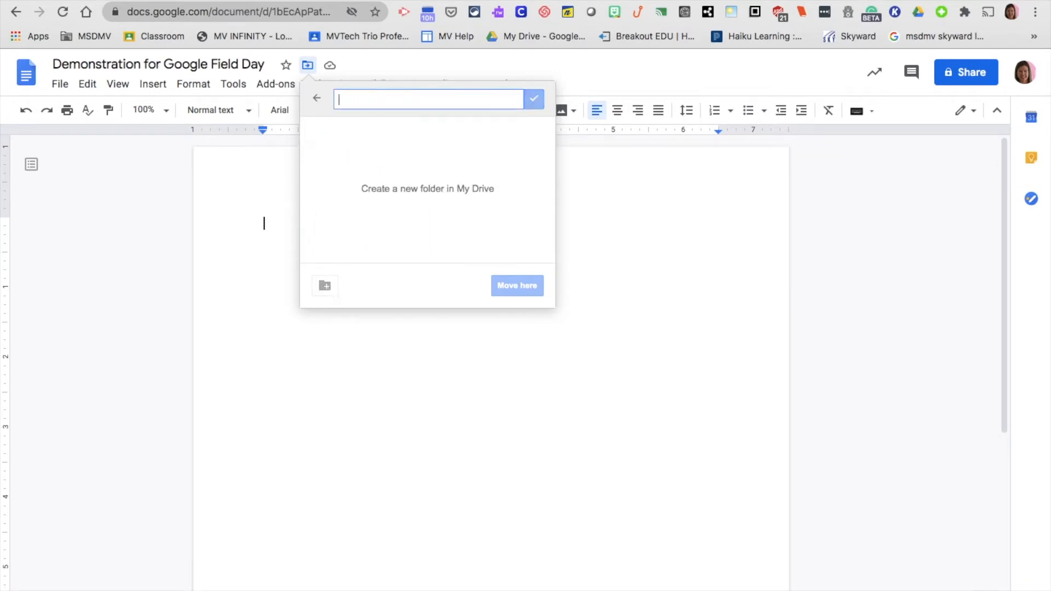
text(Google Fi)
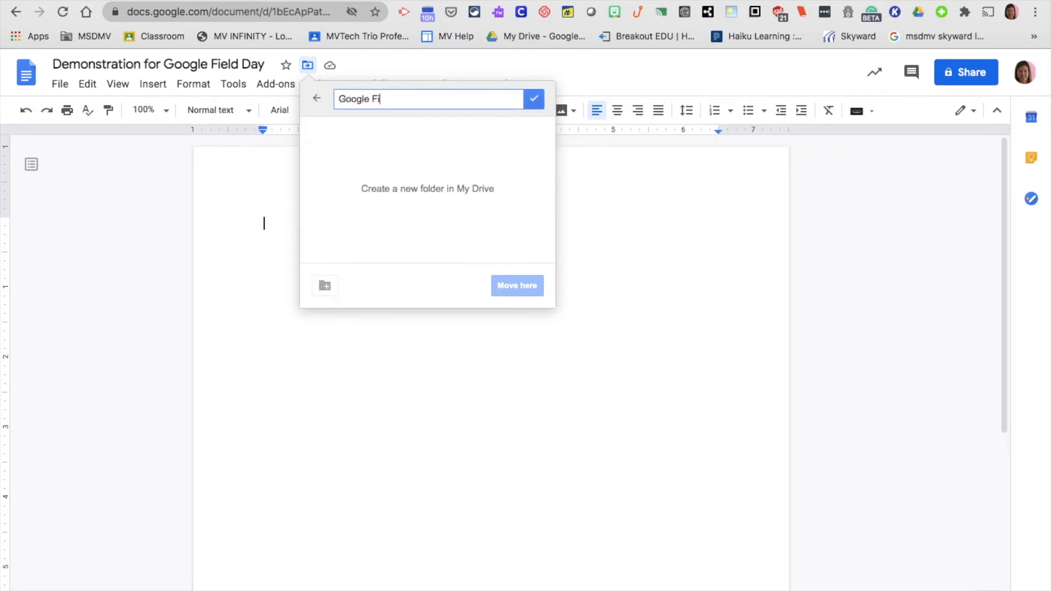
text(eld Day Docs)
click(536, 100)
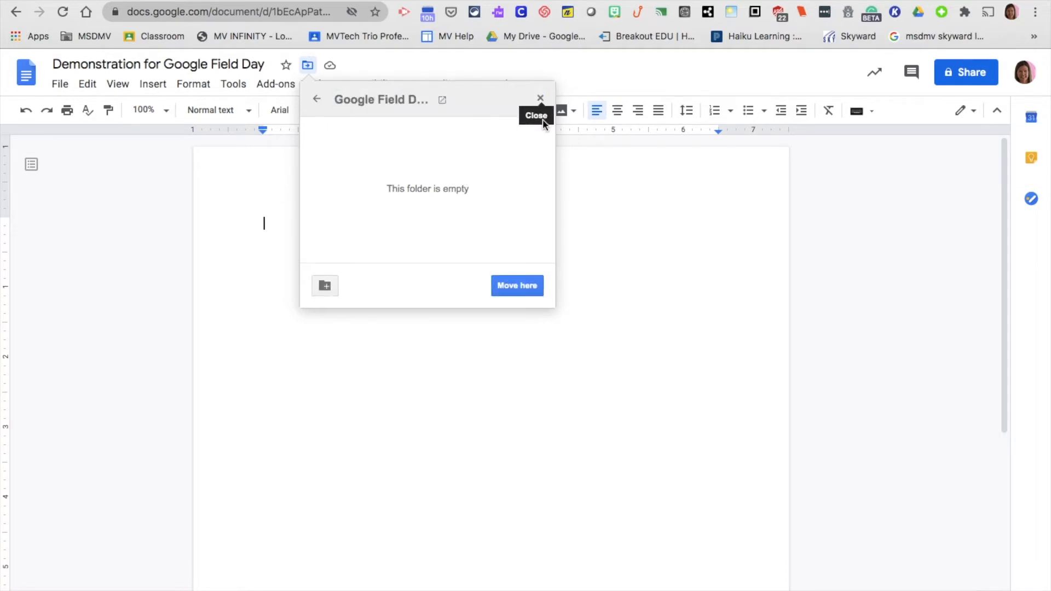
click(511, 290)
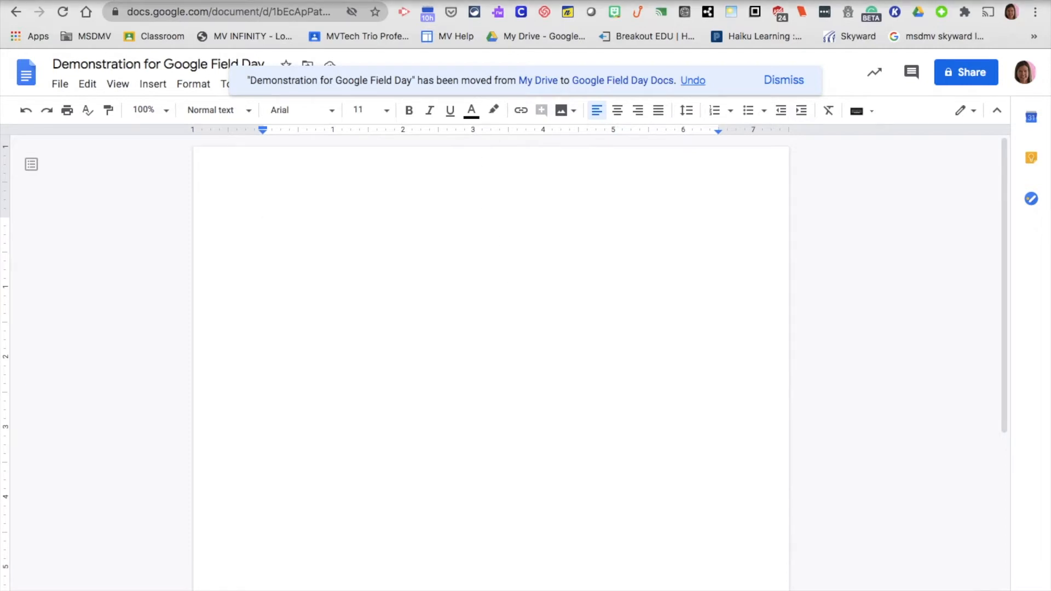
Show the ruler and the equation toolbar from the View menu
mouse_move(511, 0)
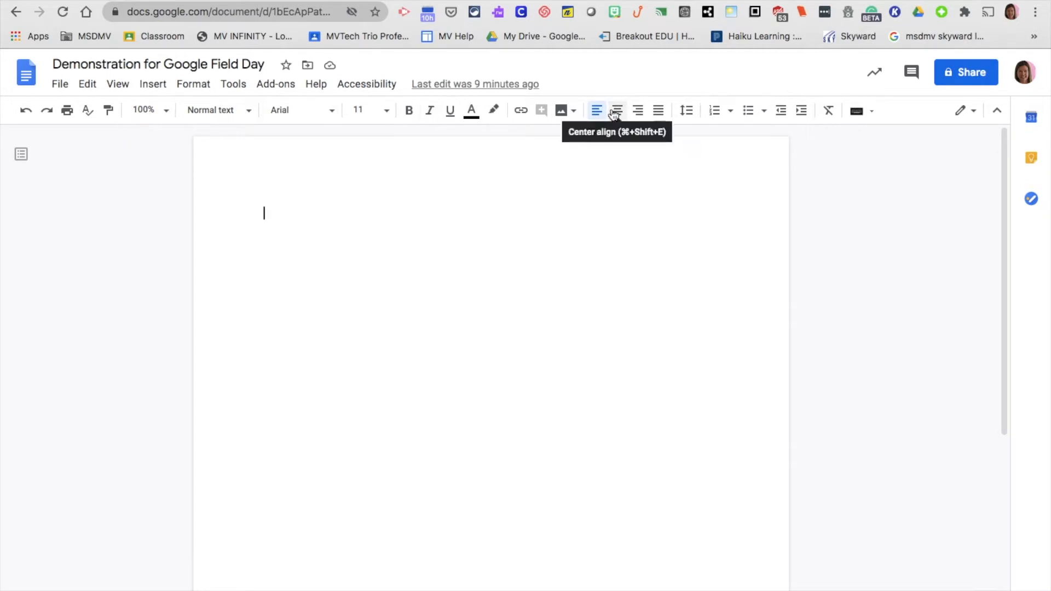
click(119, 86)
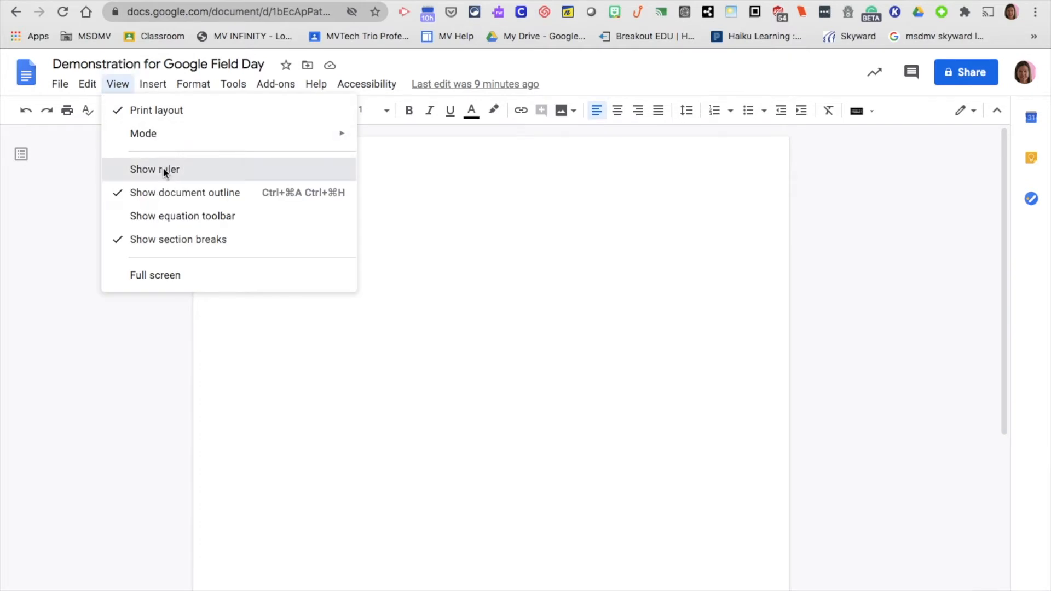
click(162, 168)
click(118, 84)
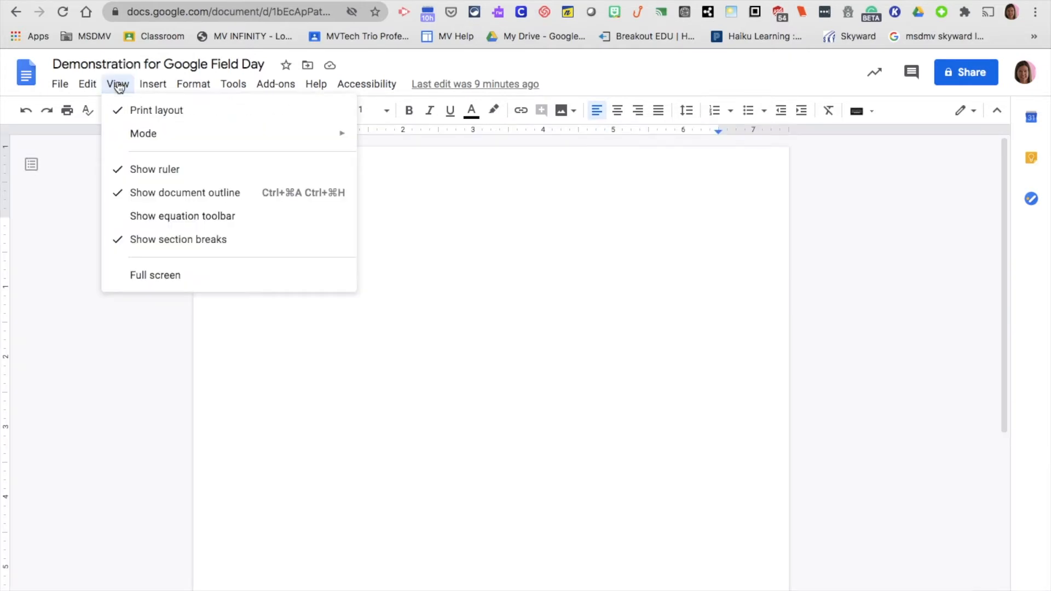
click(169, 225)
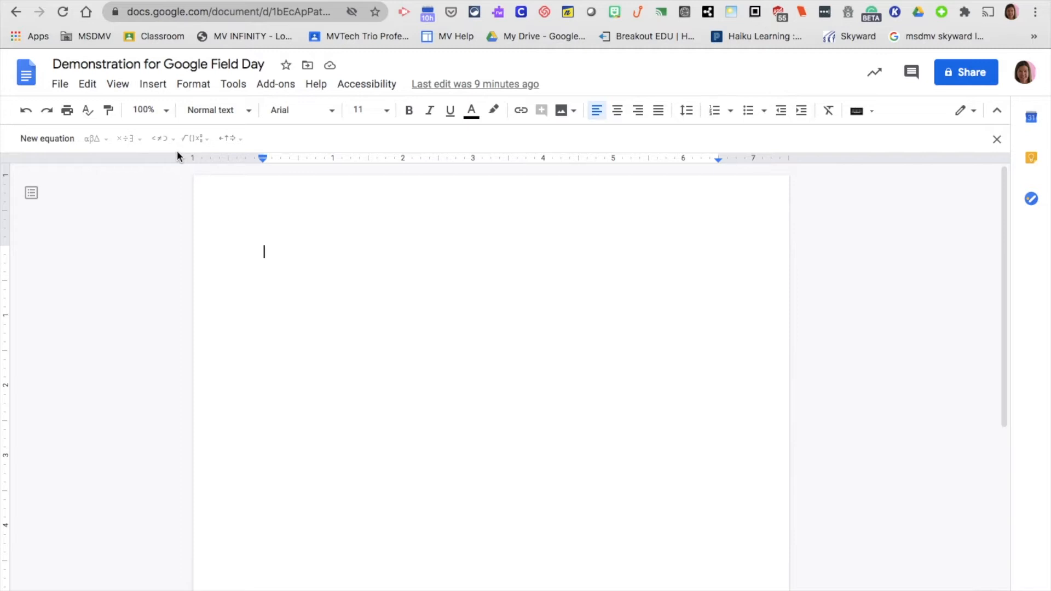
In Page setup, keep portrait orientation and apply a light cornflower blue page colour
click(60, 85)
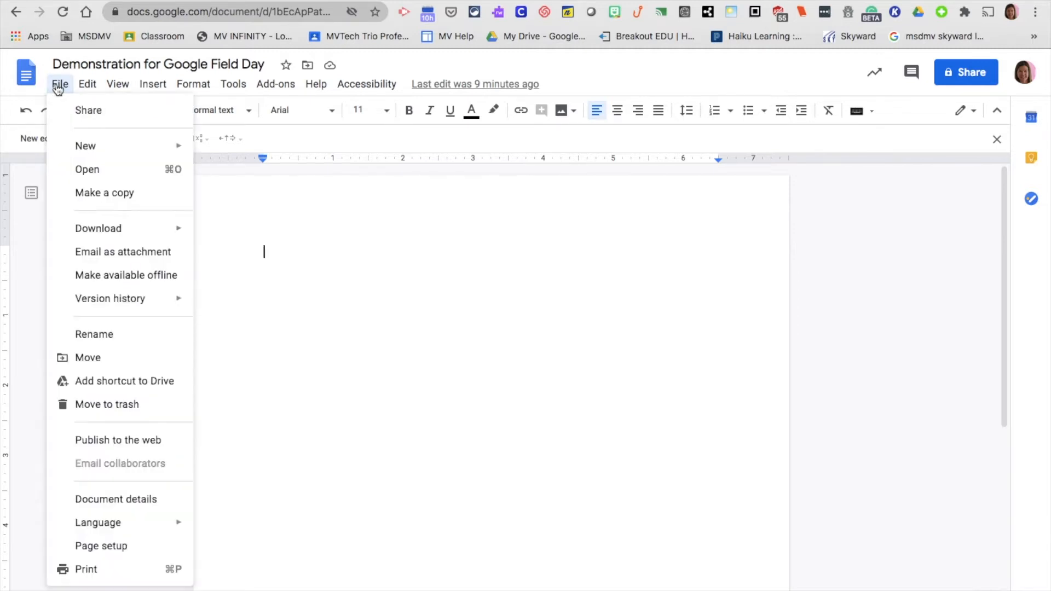
click(119, 545)
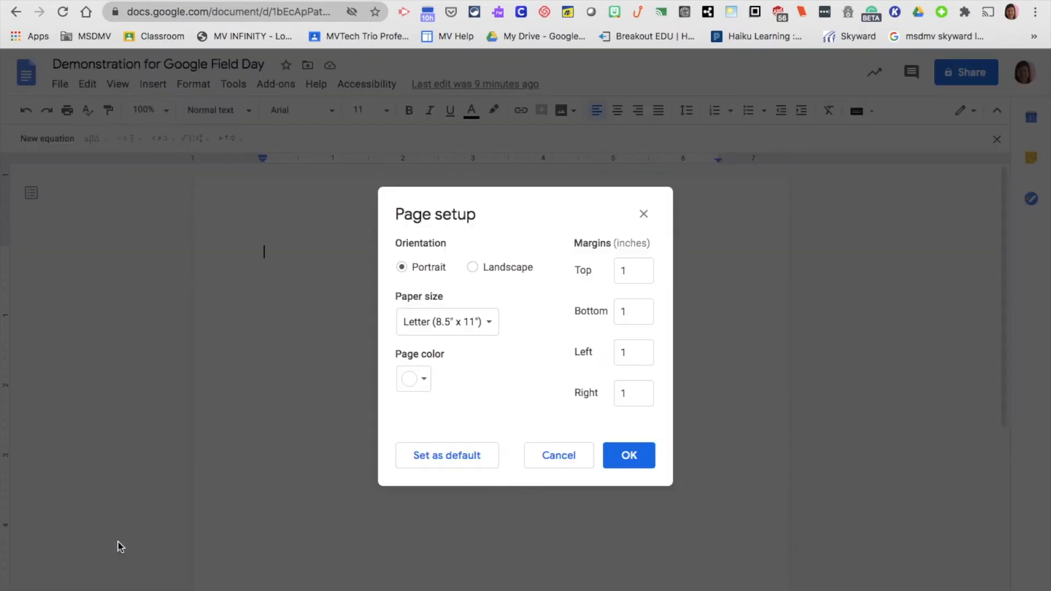
click(507, 268)
click(427, 270)
click(419, 382)
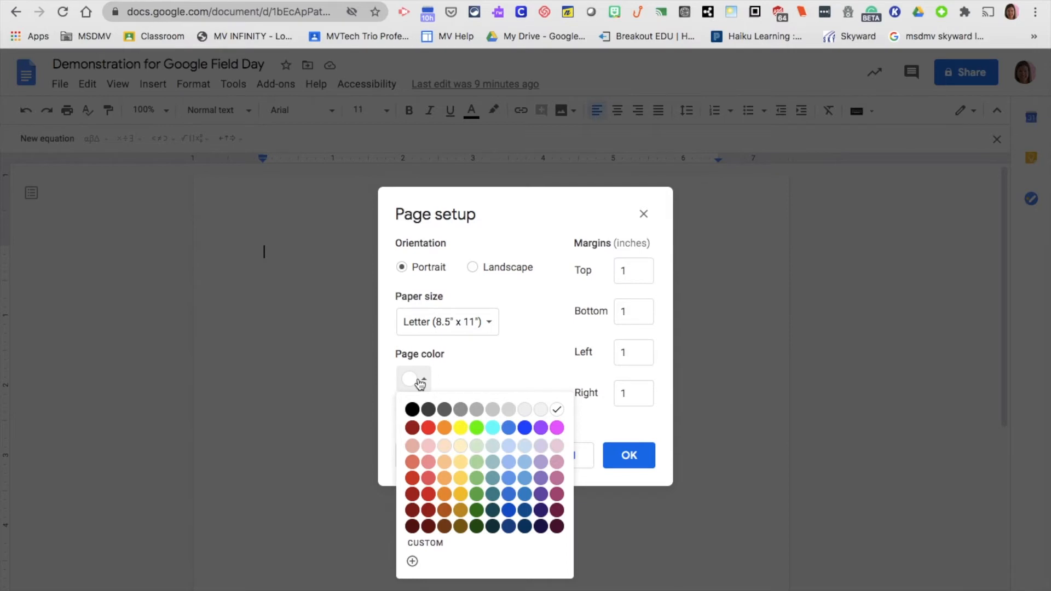
click(509, 462)
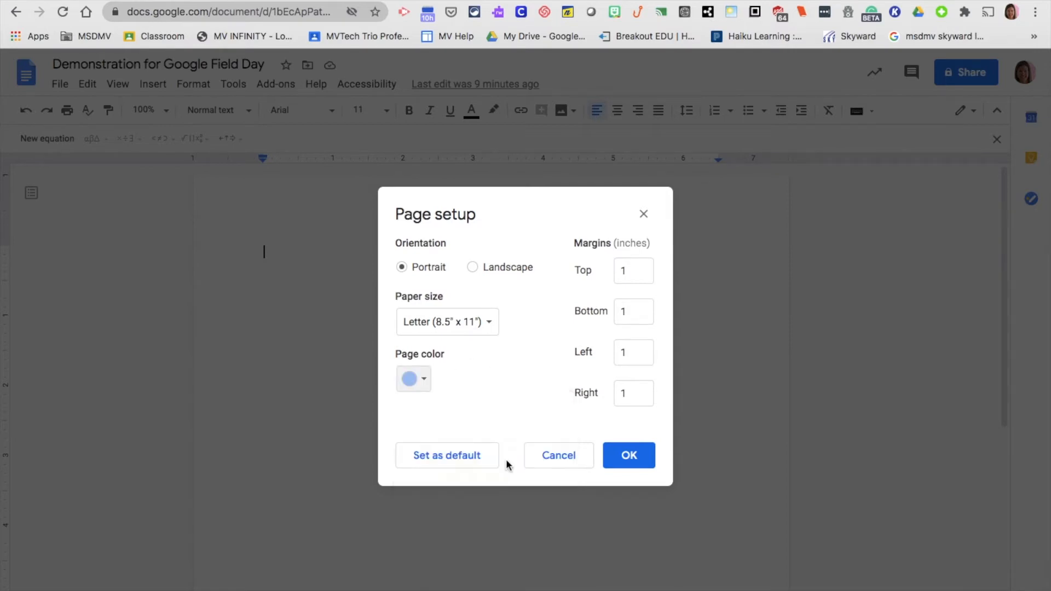
click(626, 456)
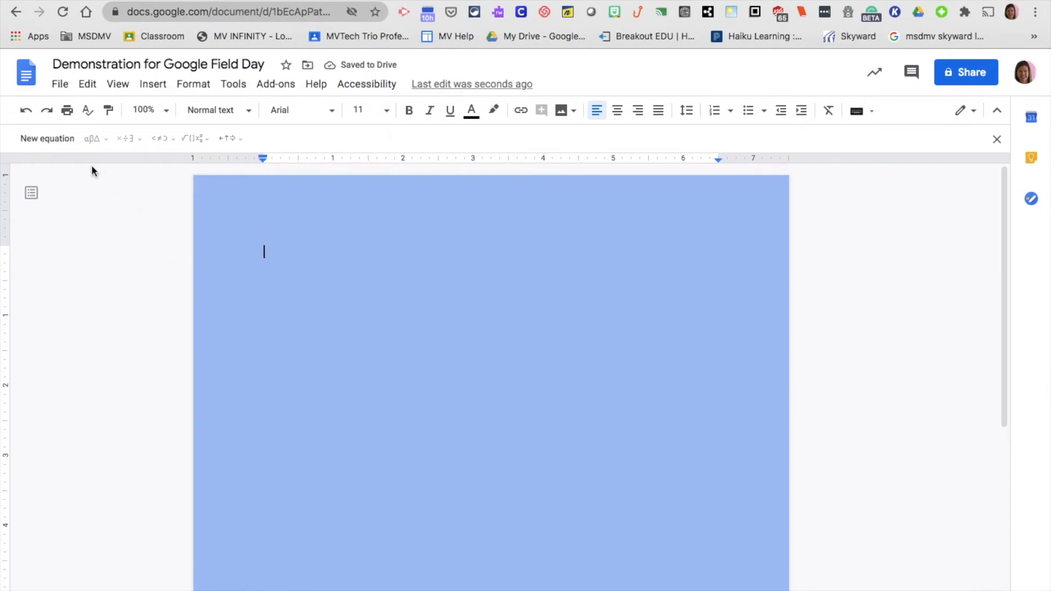
Change the page colour back to white in Page setup
click(59, 85)
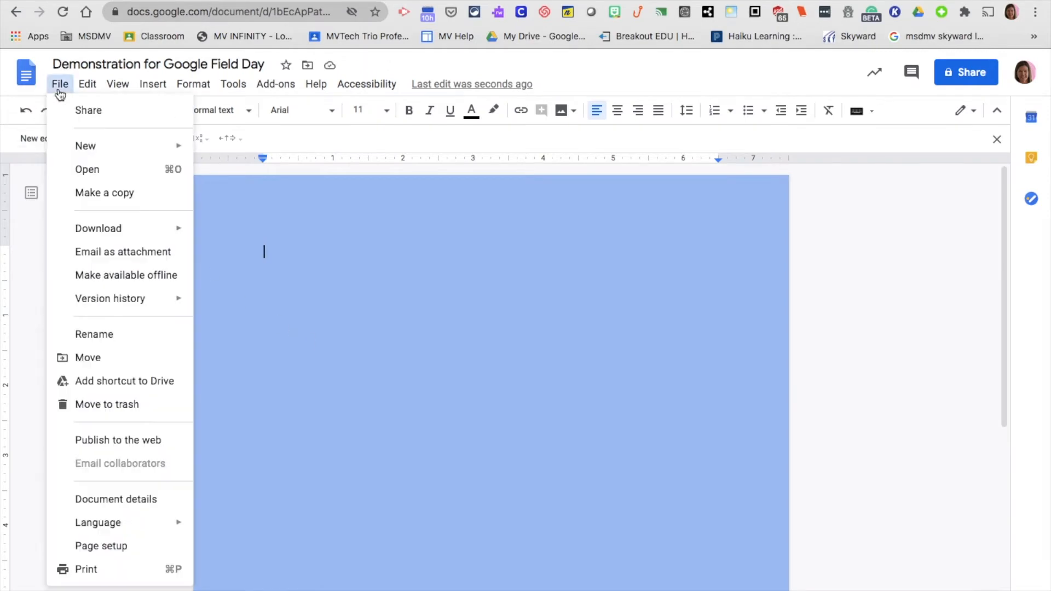
click(91, 545)
click(416, 380)
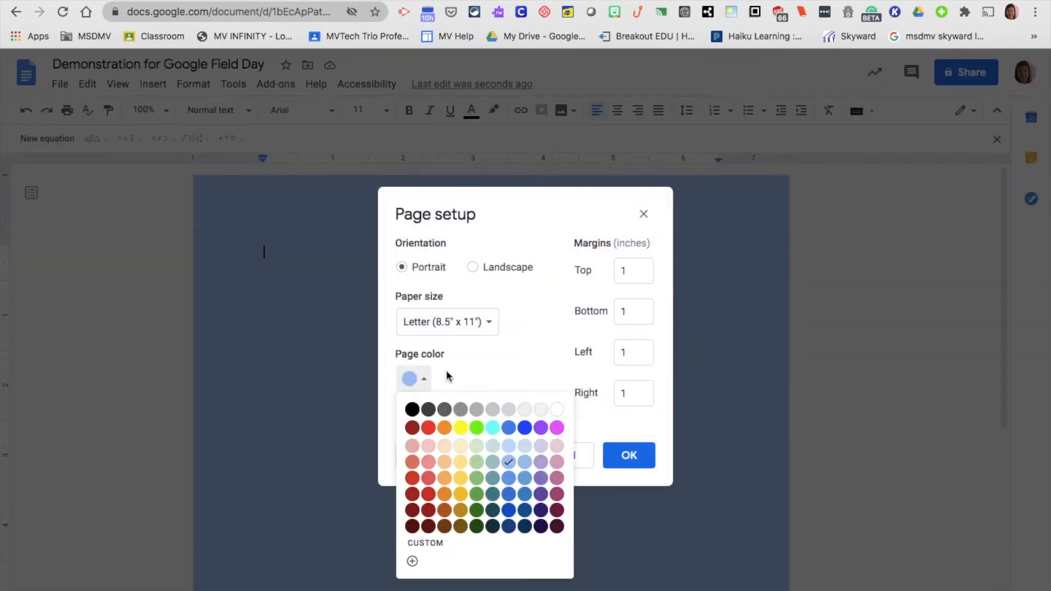
click(561, 412)
click(623, 463)
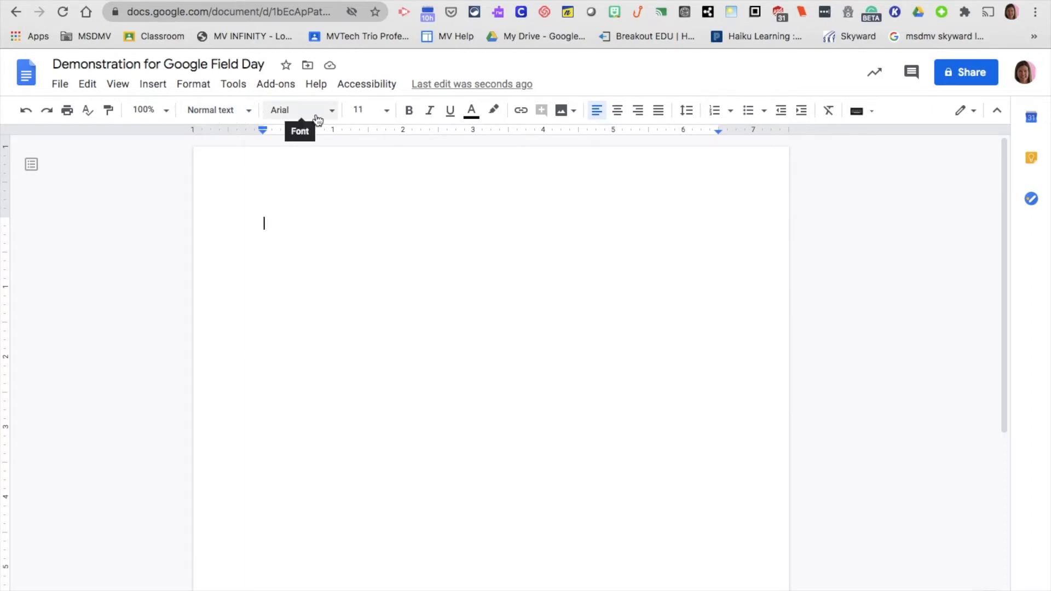
Set the font to Courier New at size 12
click(380, 110)
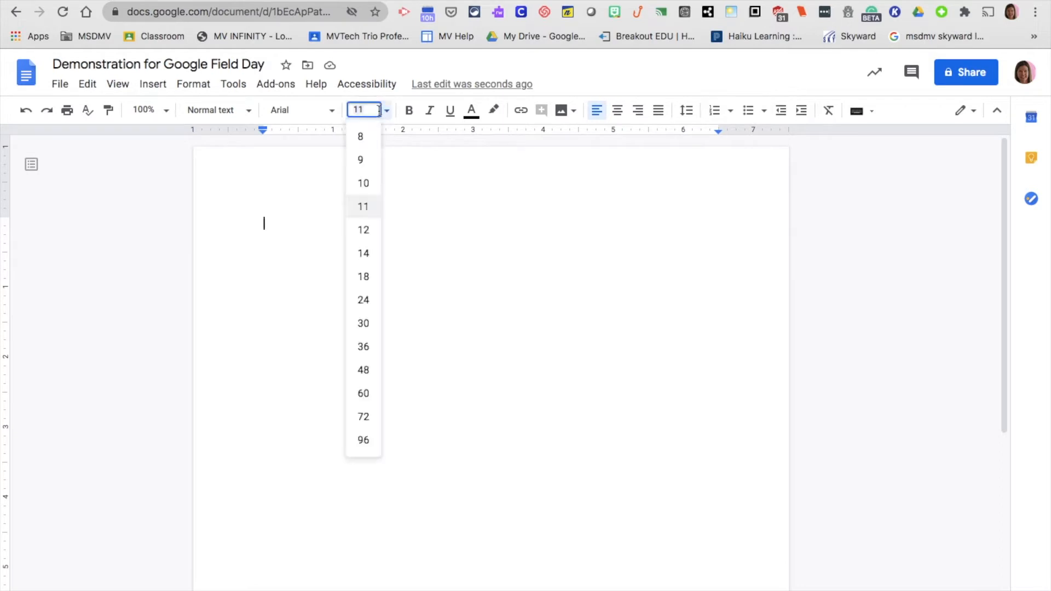
click(363, 230)
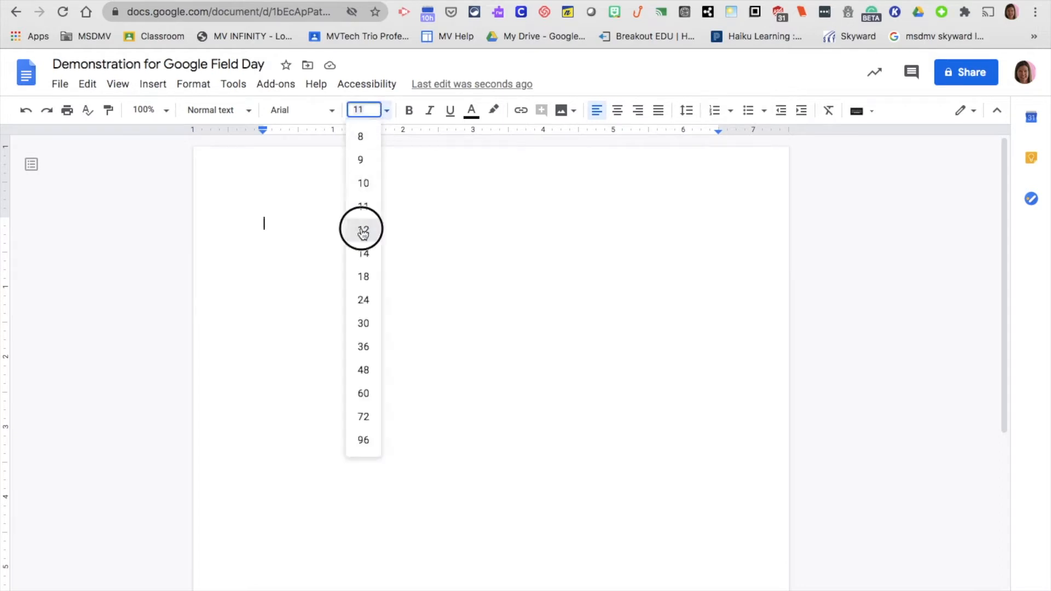
click(314, 112)
click(330, 225)
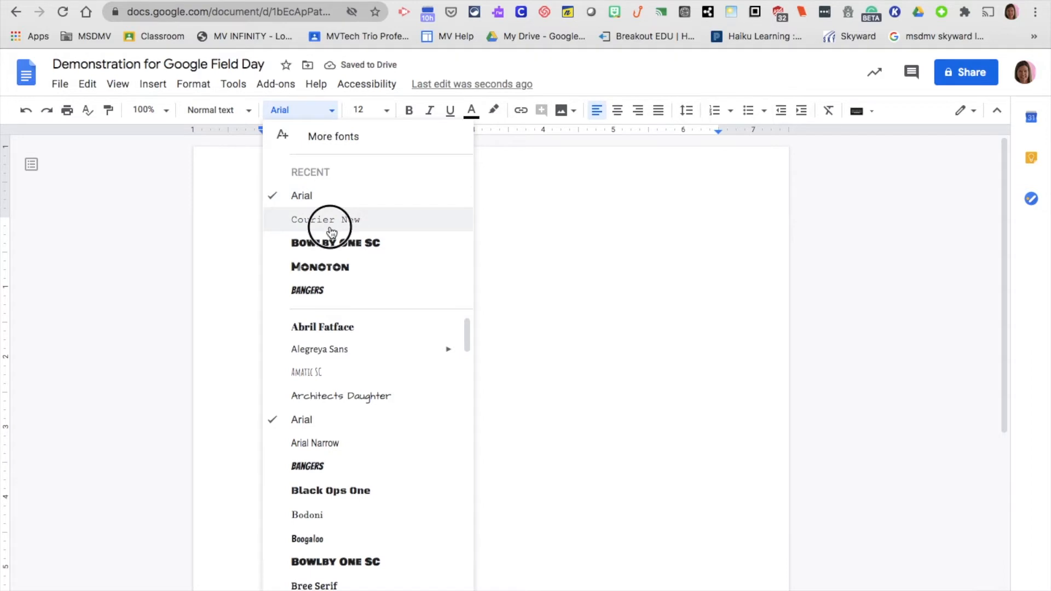
Update the Normal text style to match this Courier New 12 formatting
click(244, 115)
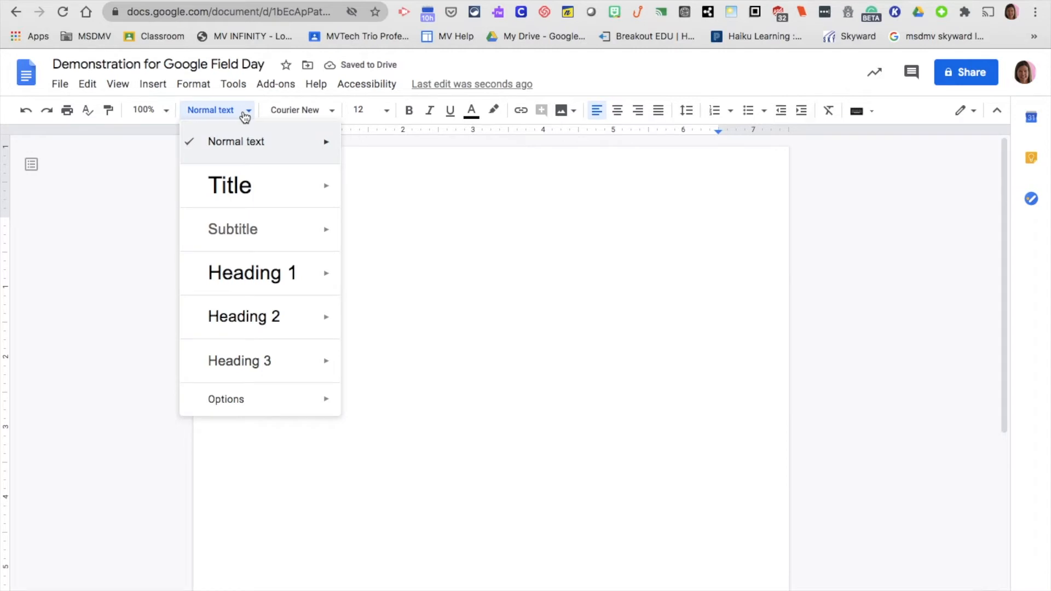
mouse_move(318, 149)
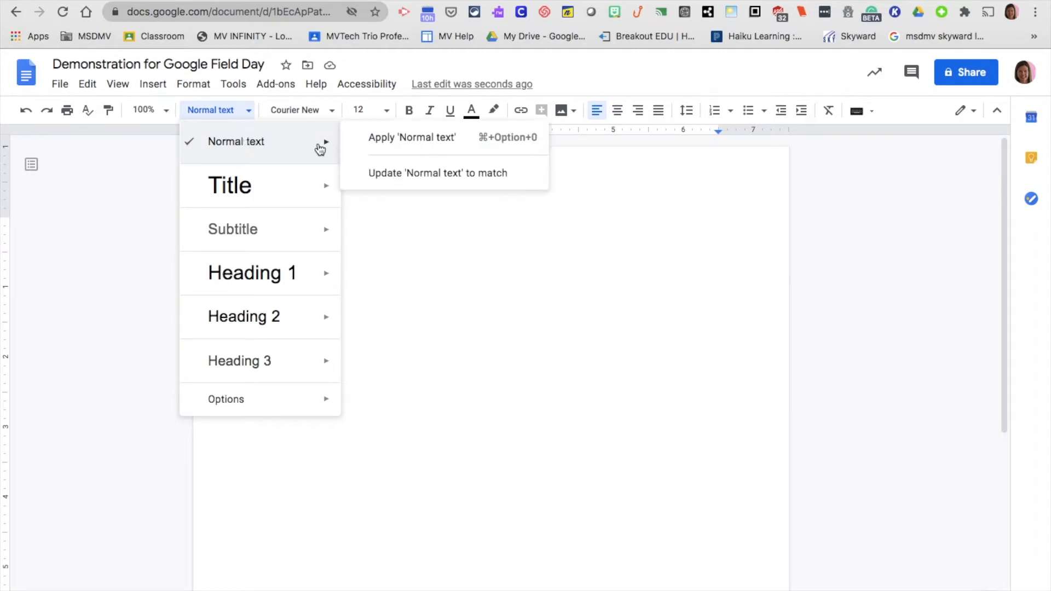
click(390, 174)
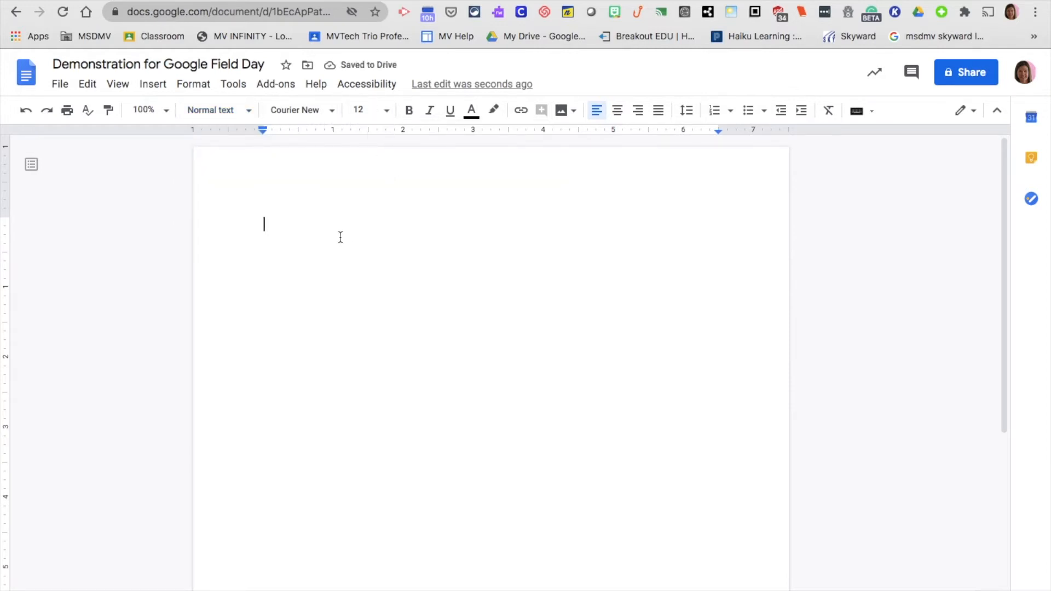
Type and erase a name, then set the empty first line to Title style
text(Julie )
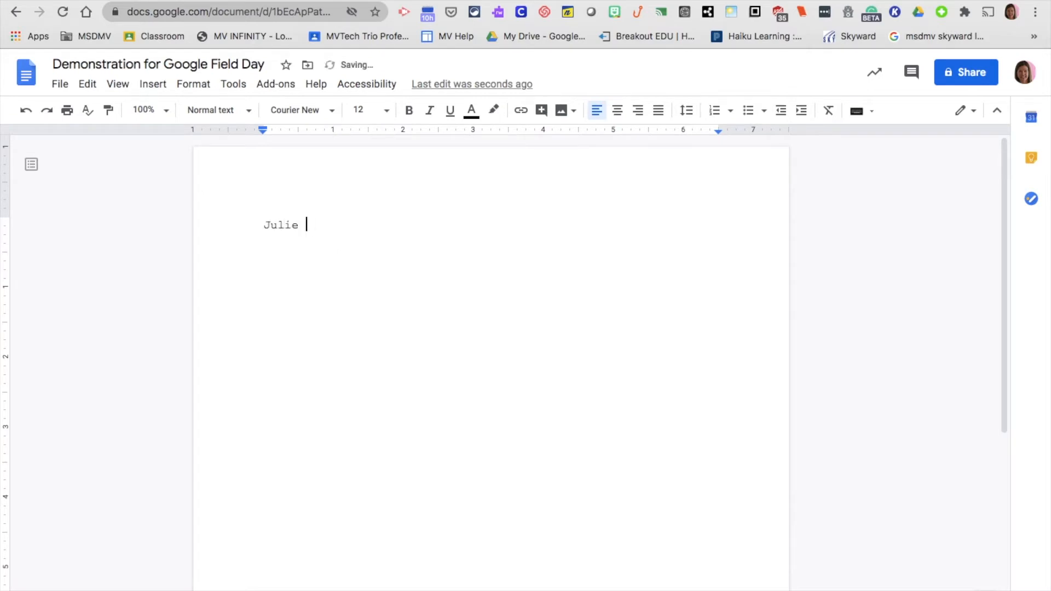
text(Kissinger)
key(BackSpace)
key(BackSpace)
key(BackSpace)
key(BackSpace)
key(BackSpace)
key(BackSpace)
key(BackSpace)
key(BackSpace)
key(BackSpace)
key(BackSpace)
key(BackSpace)
key(BackSpace)
key(BackSpace)
key(BackSpace)
key(BackSpace)
click(233, 111)
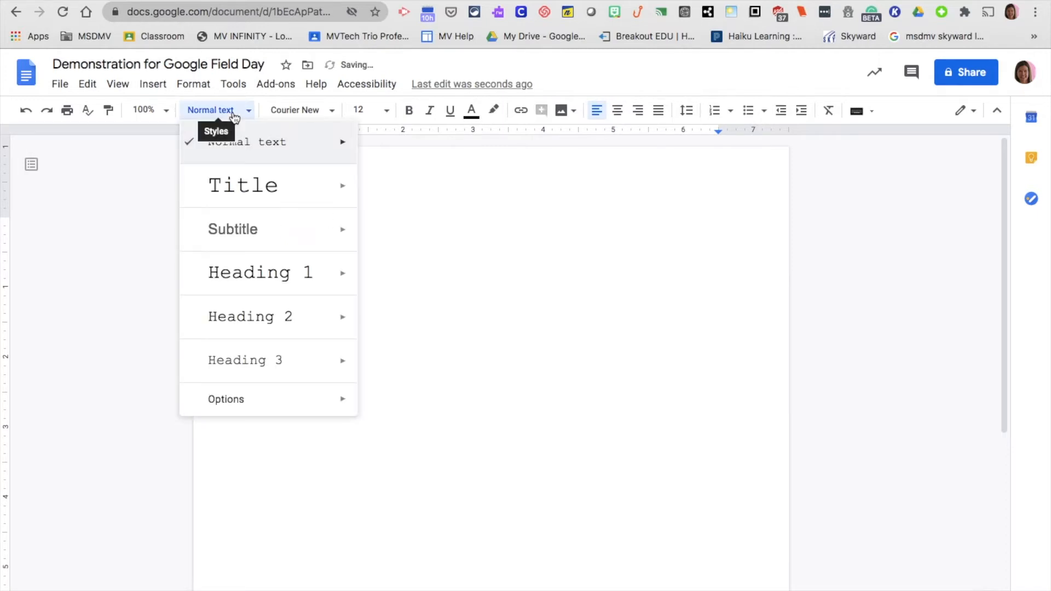
click(247, 185)
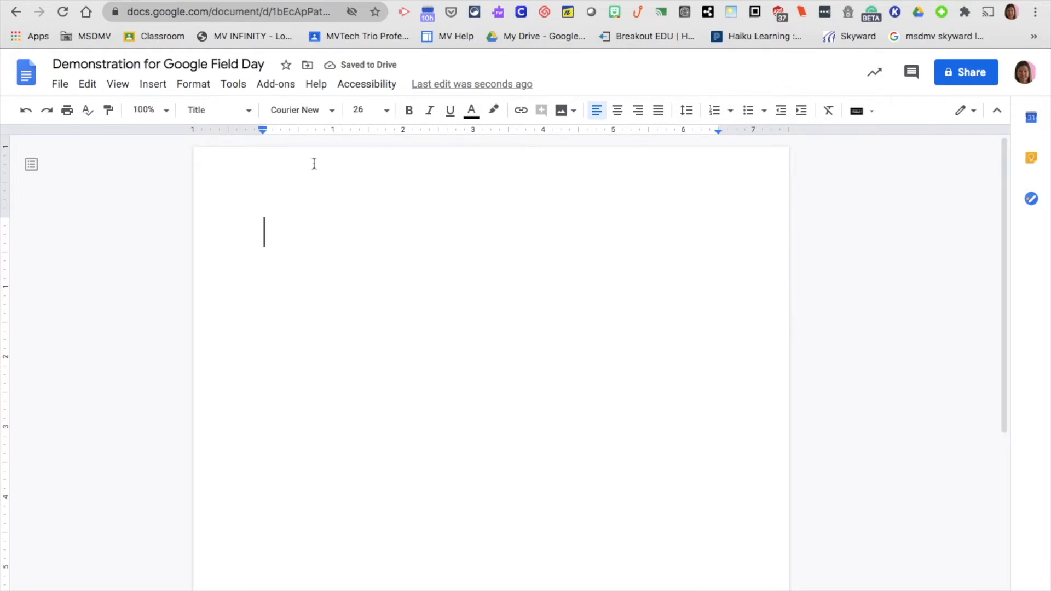
Type 'Google Field Day' as the title and select the whole line
text(Google Field Day)
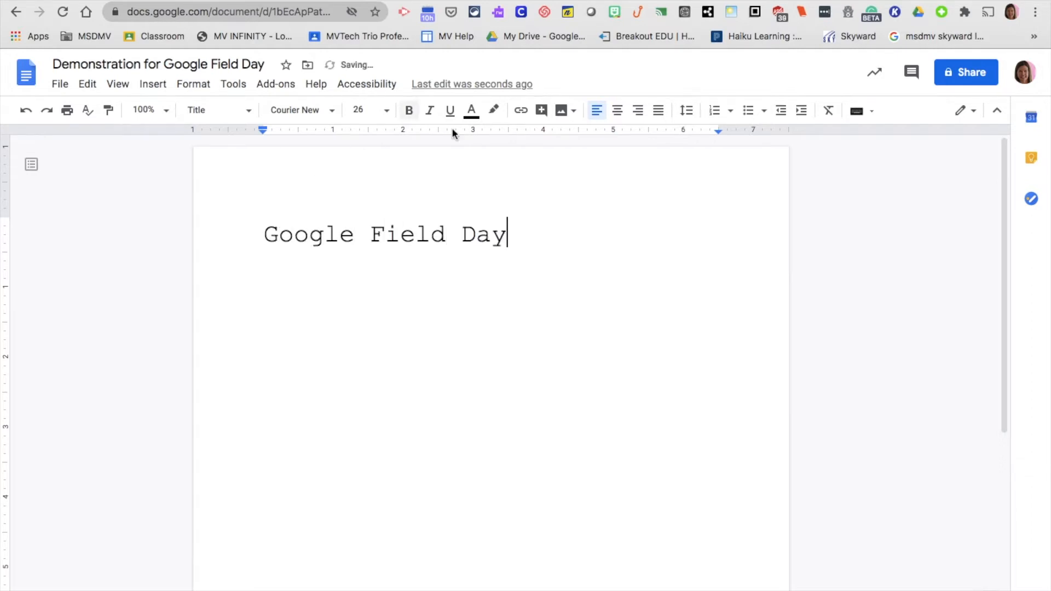
click(509, 234)
drag(509, 235, 255, 235)
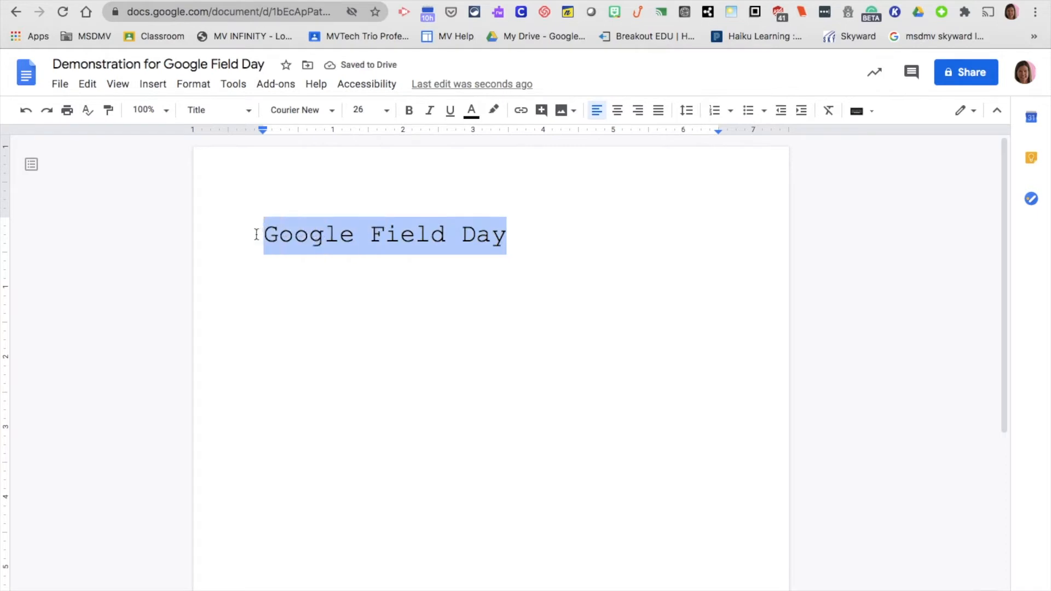
Change the title font to Bowlby One SC and update the Title style to match
click(328, 114)
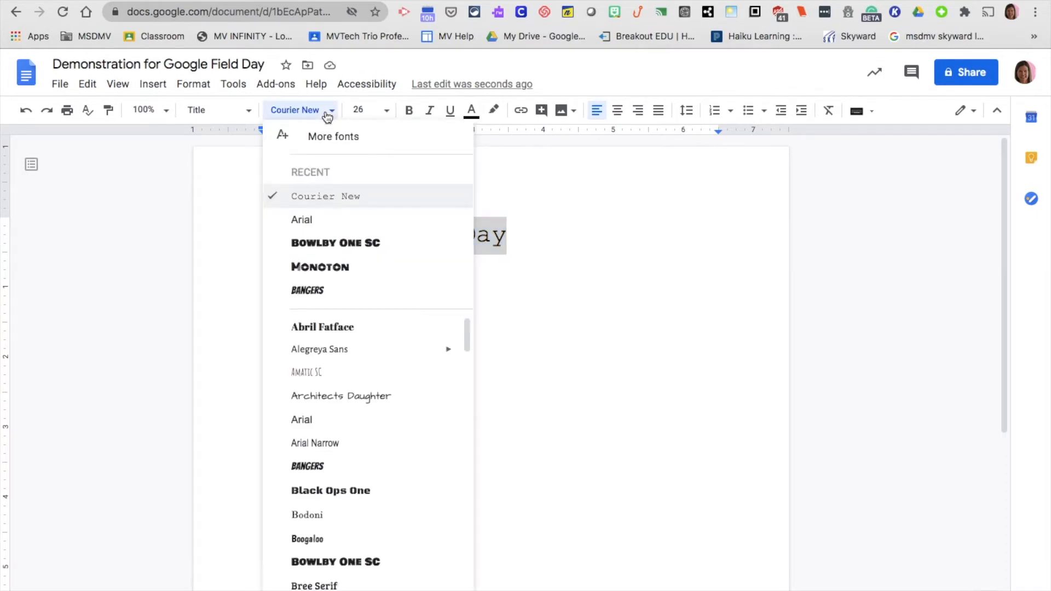
click(339, 247)
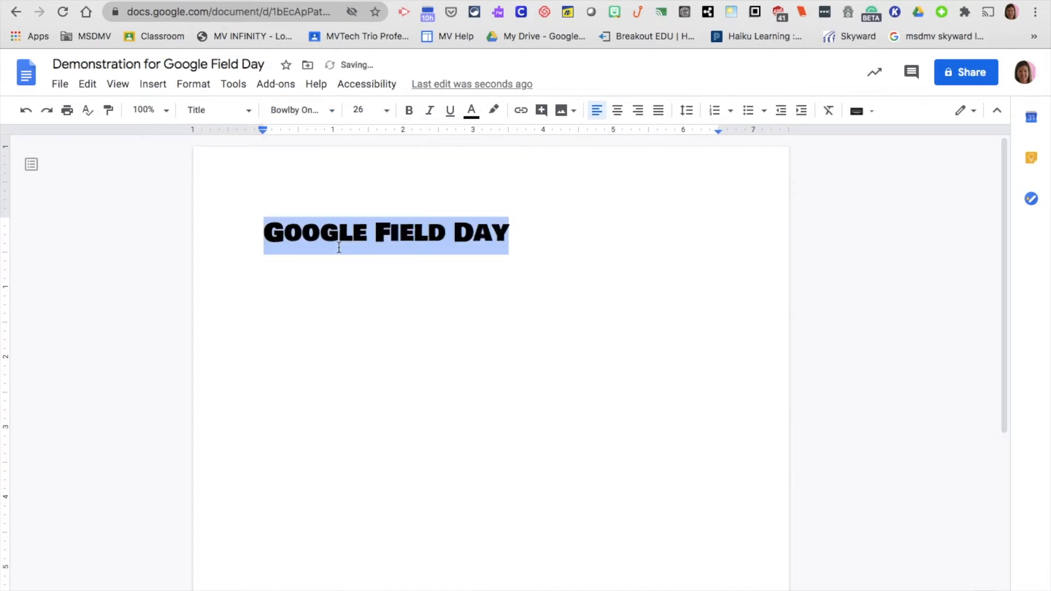
click(249, 113)
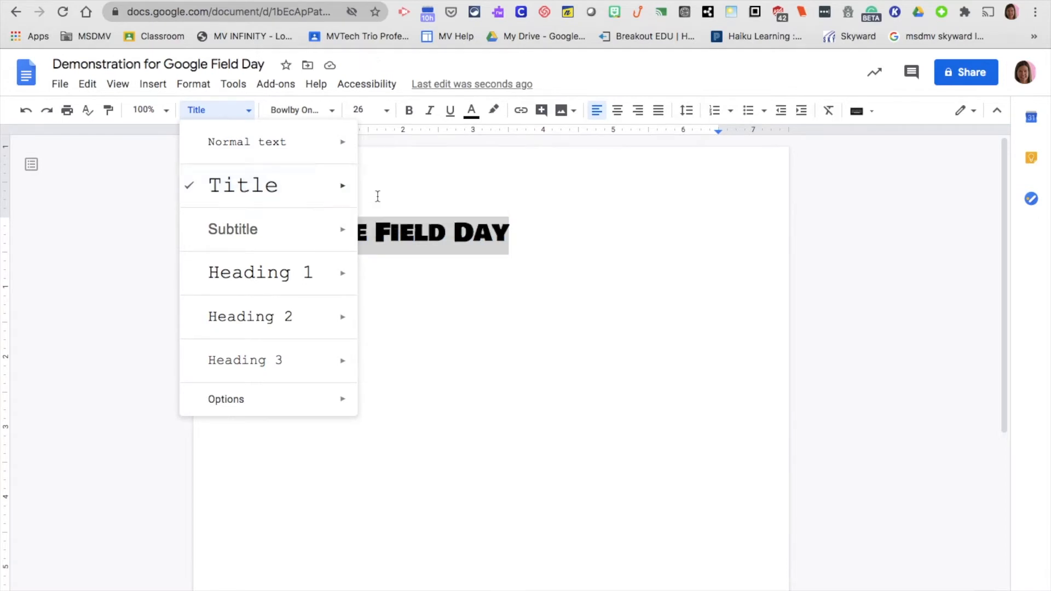
mouse_move(347, 187)
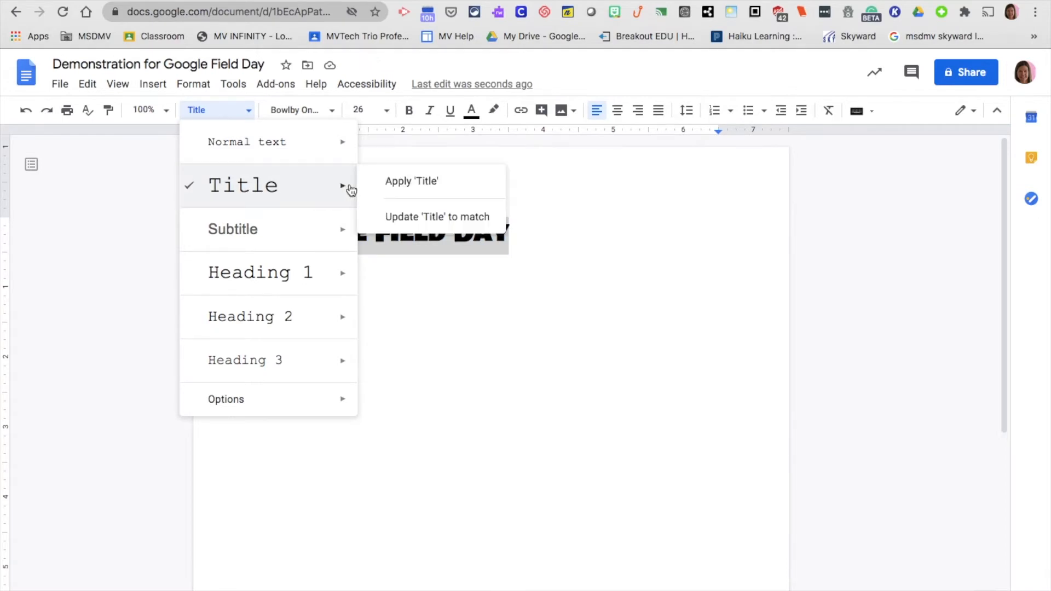
click(393, 218)
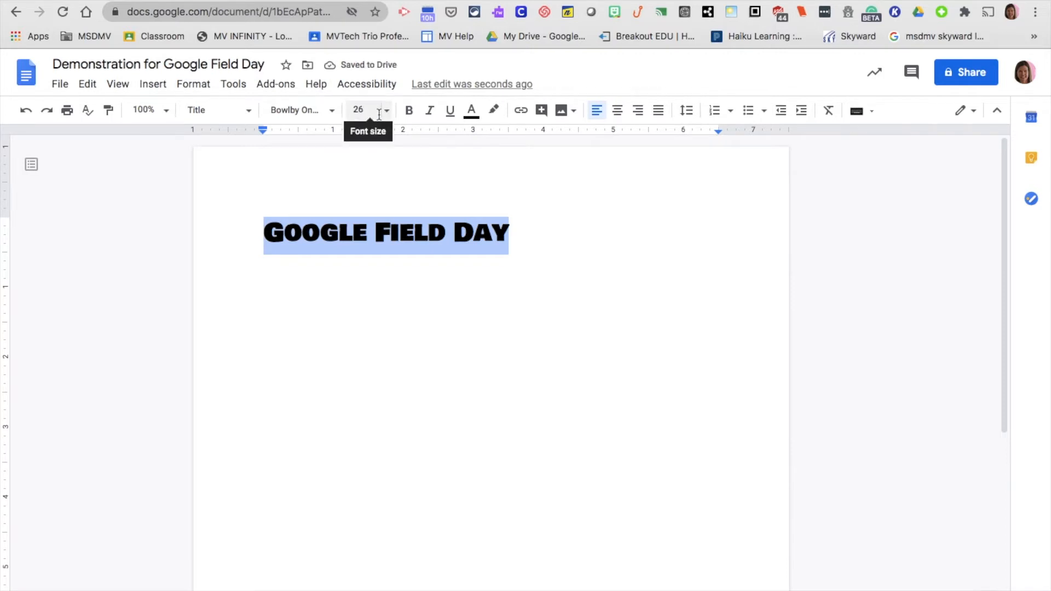
Centre the title and start a new line below it
click(617, 112)
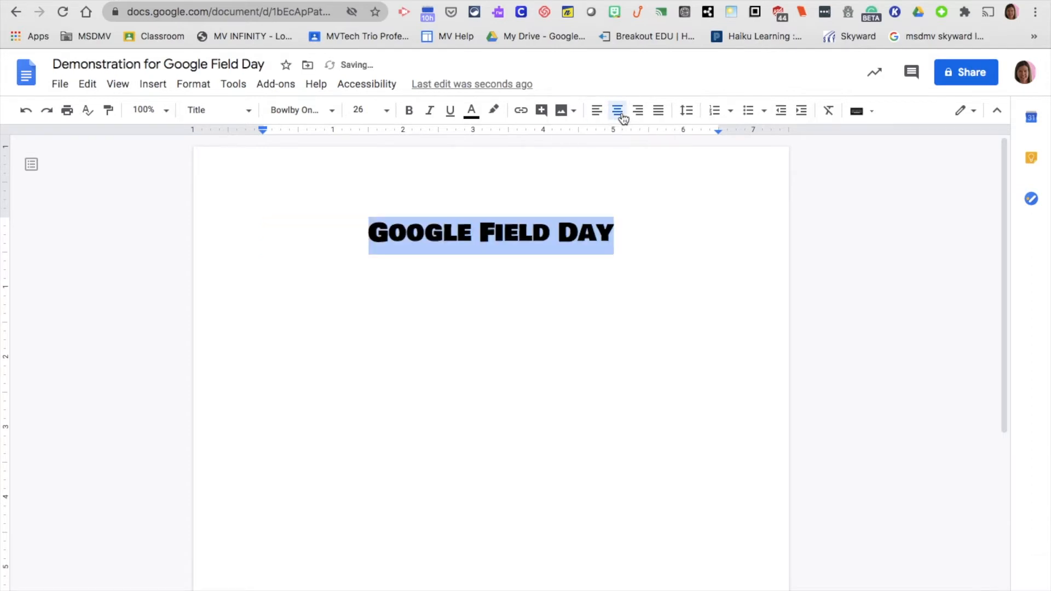
click(641, 249)
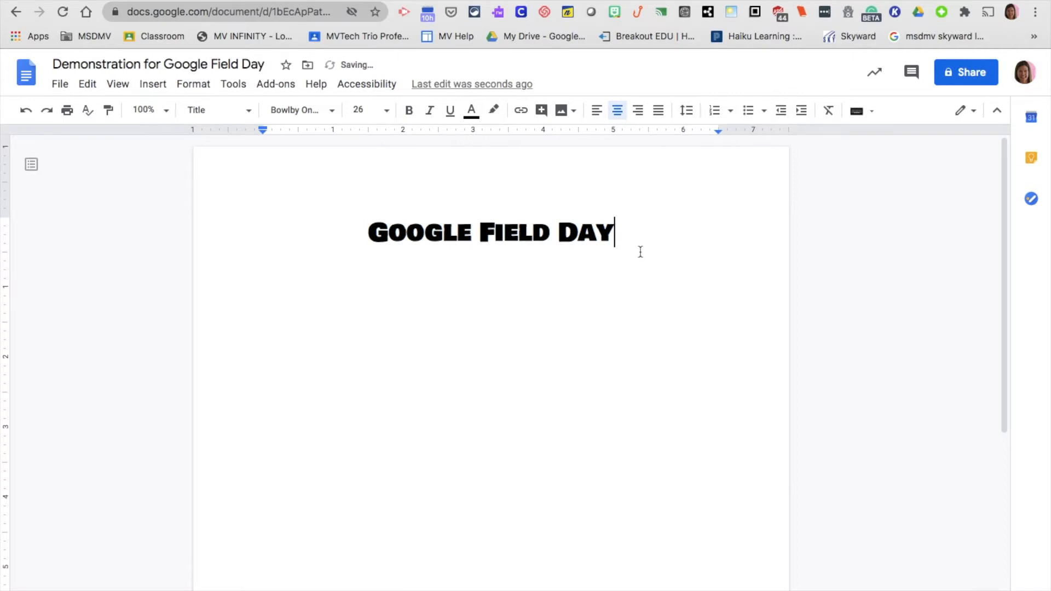
click(659, 113)
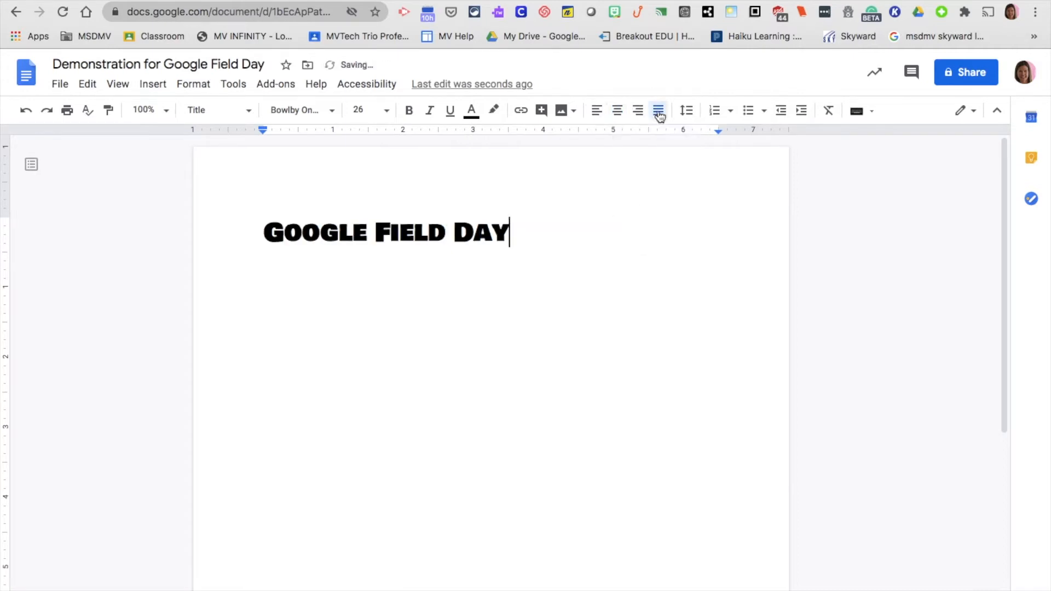
click(617, 111)
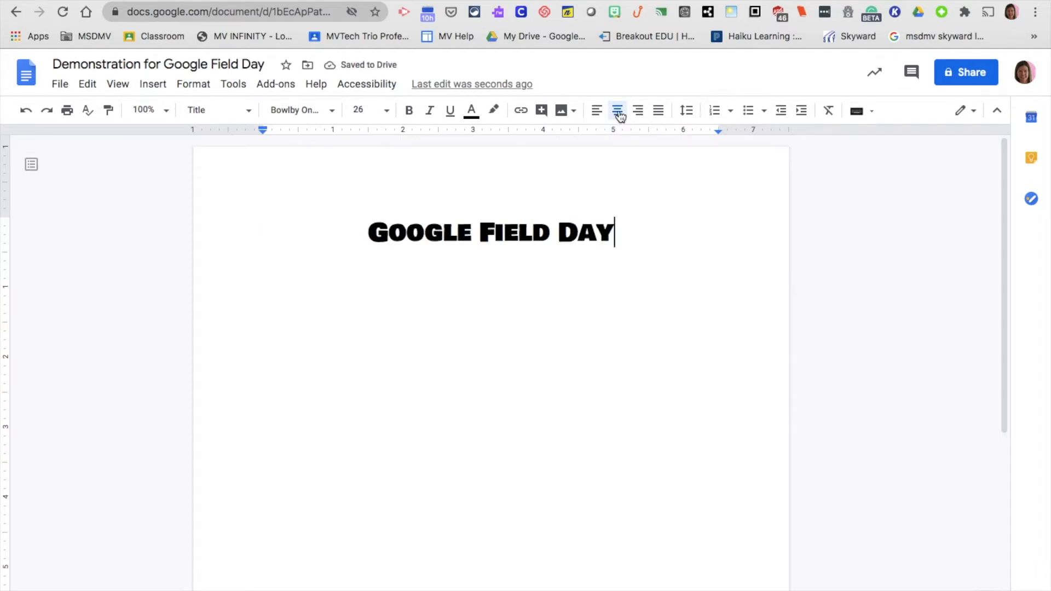
key(Return)
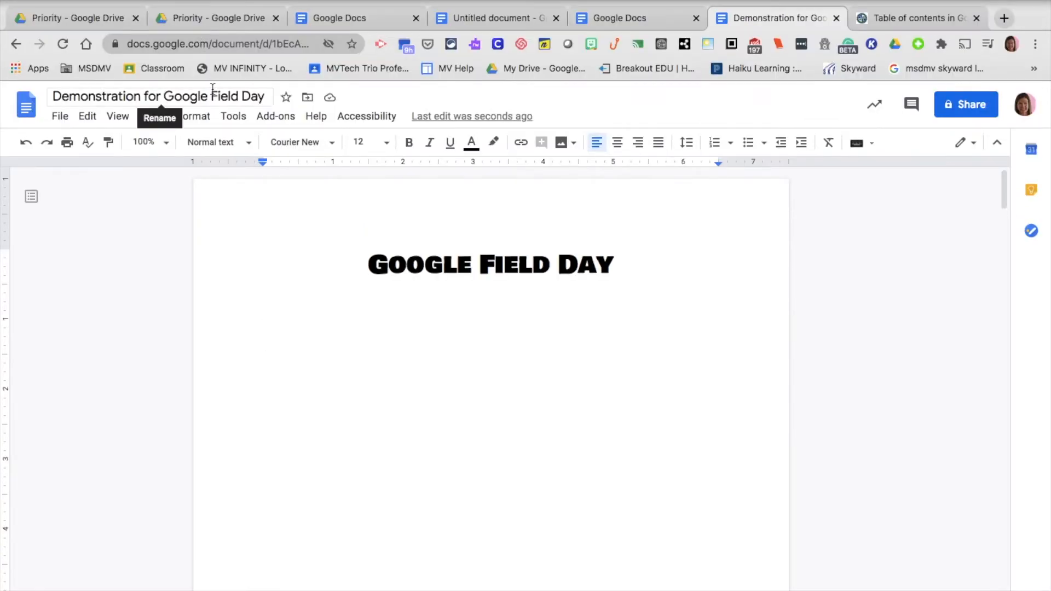
Add a Heading 1 line reading 'Google Meet' under the title
click(195, 116)
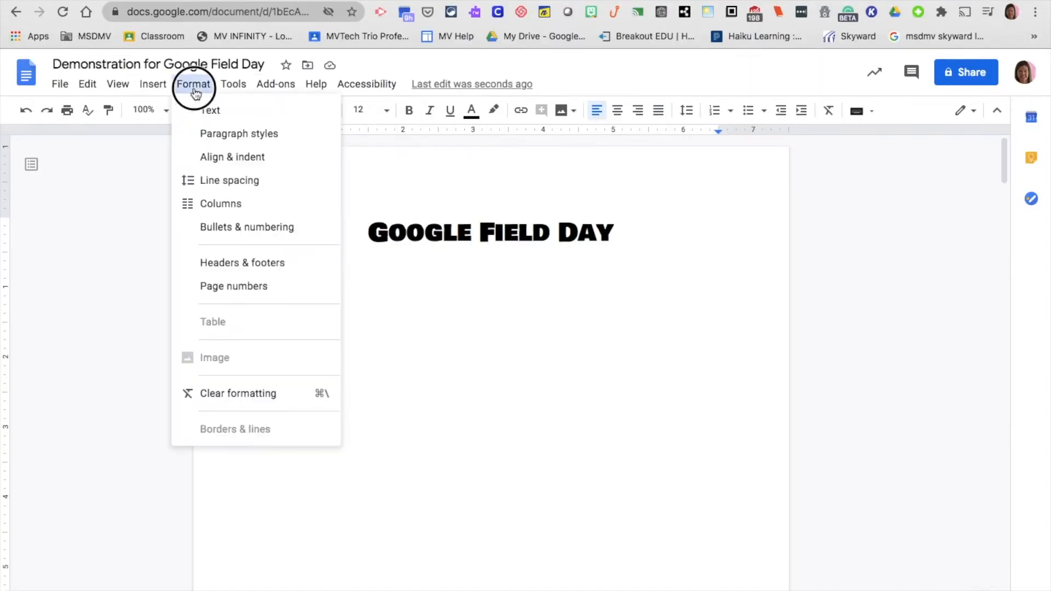
mouse_move(228, 135)
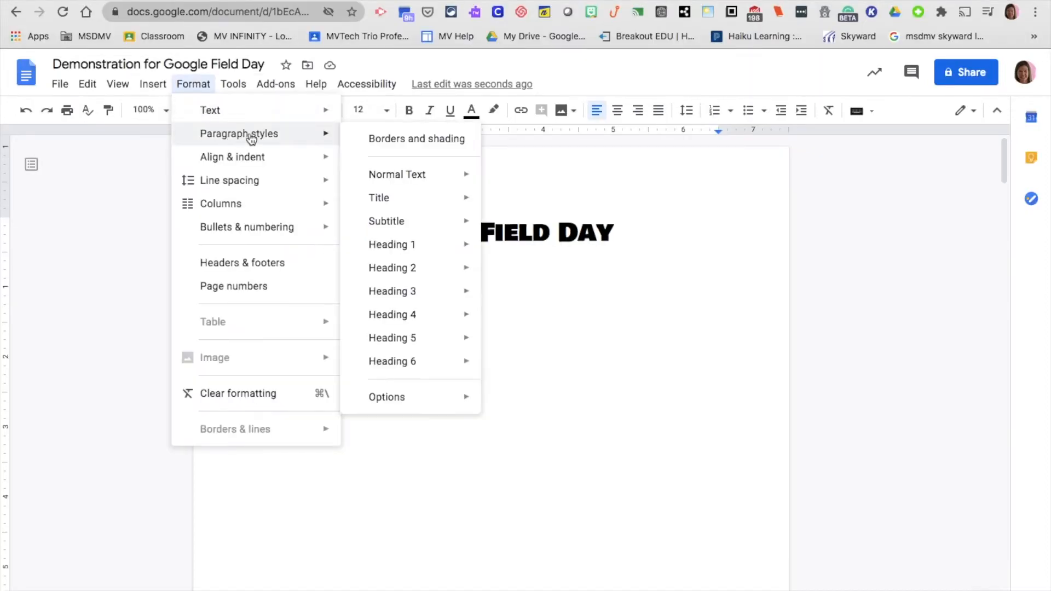
mouse_move(412, 244)
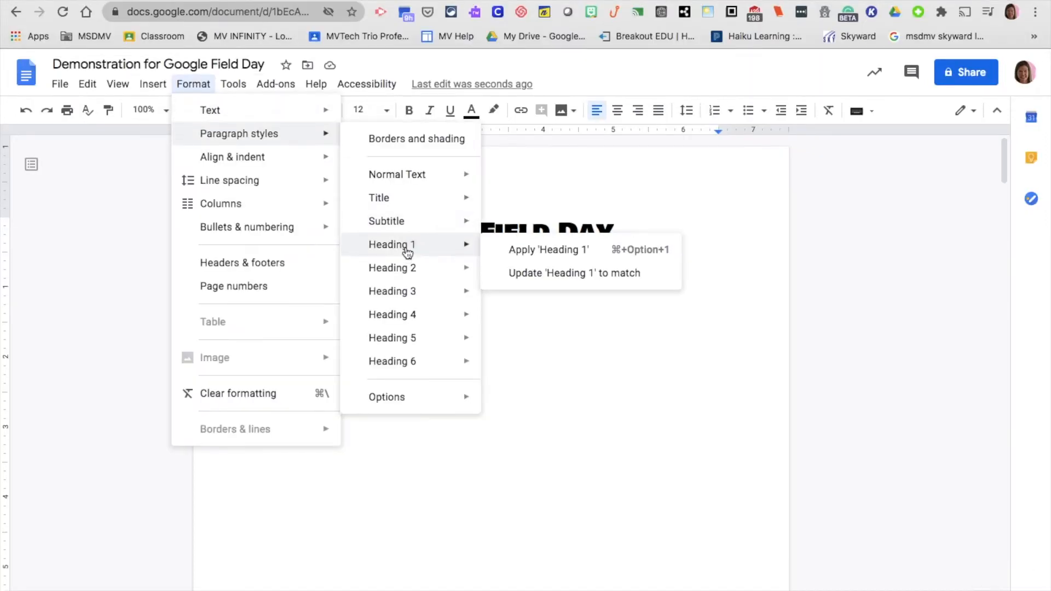
click(526, 253)
text(Google Meee)
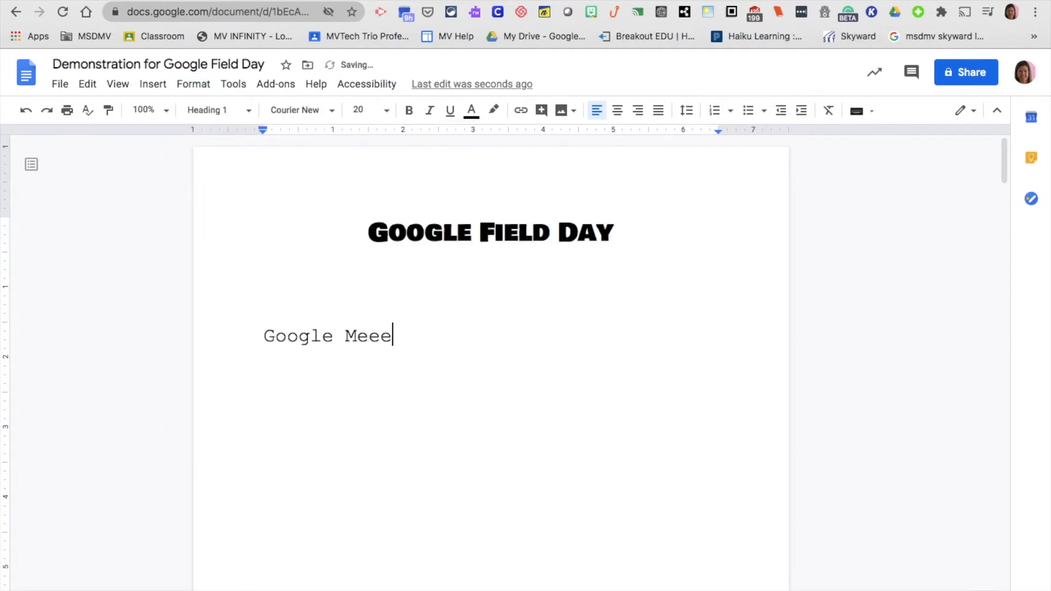
key(BackSpace)
text(t)
Add a 'Google Slides' Heading 1 at the top of page 2
scroll(402, 400, down, 8)
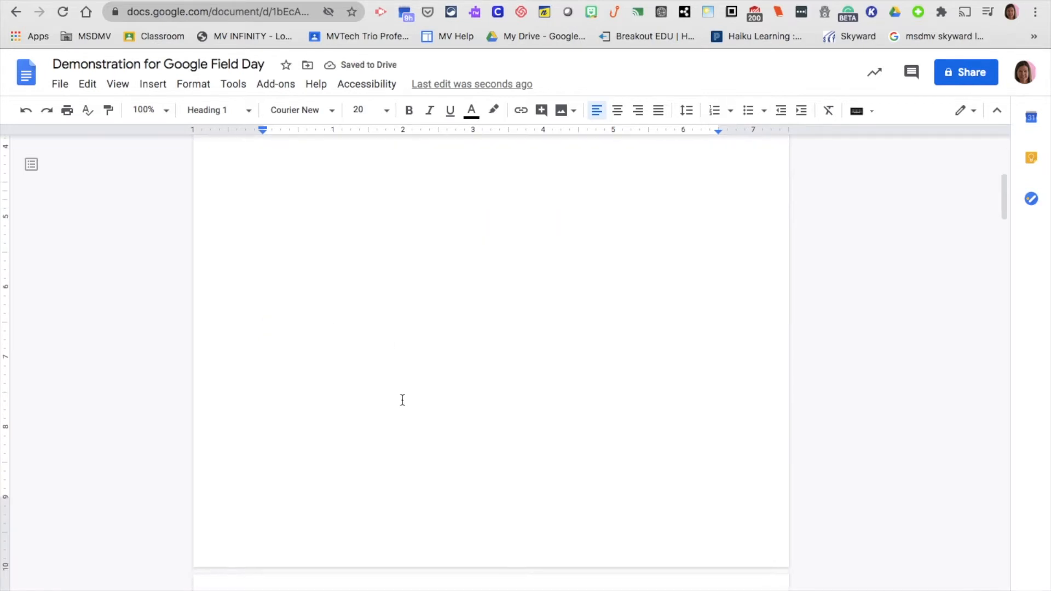
scroll(403, 400, down, 1)
click(309, 437)
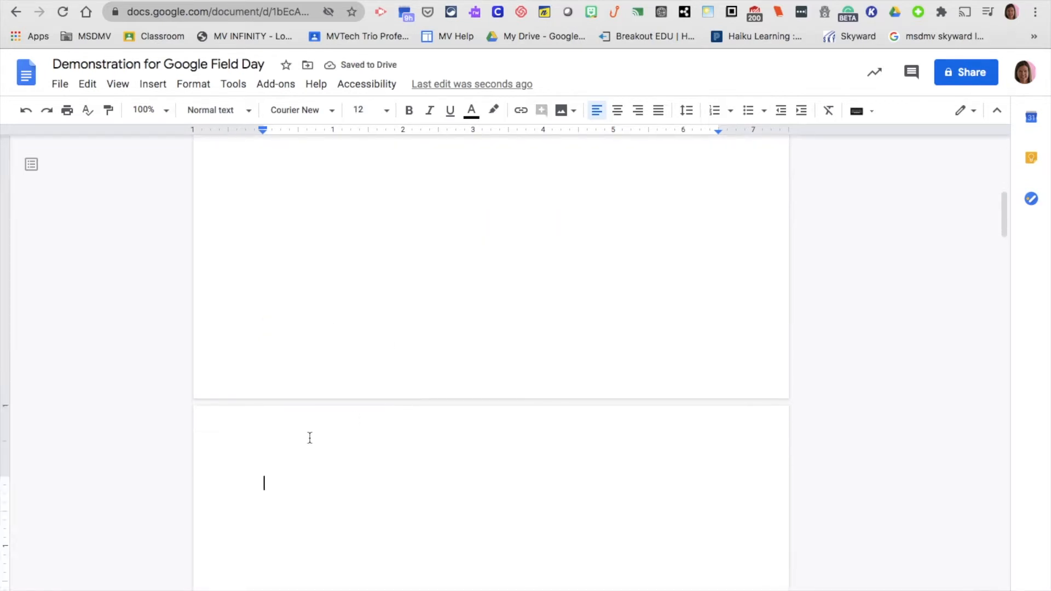
click(197, 87)
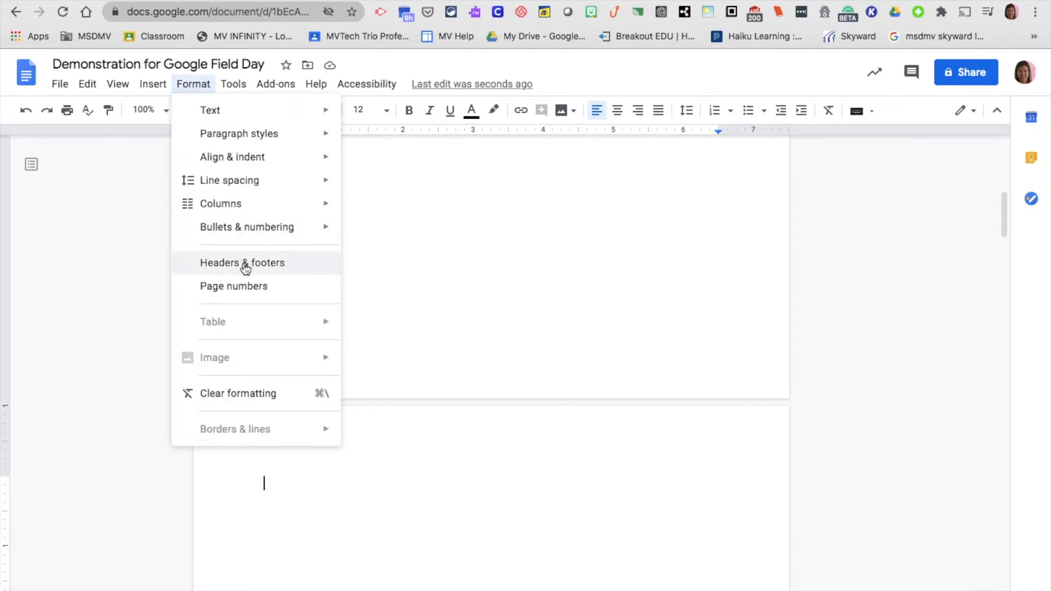
mouse_move(245, 139)
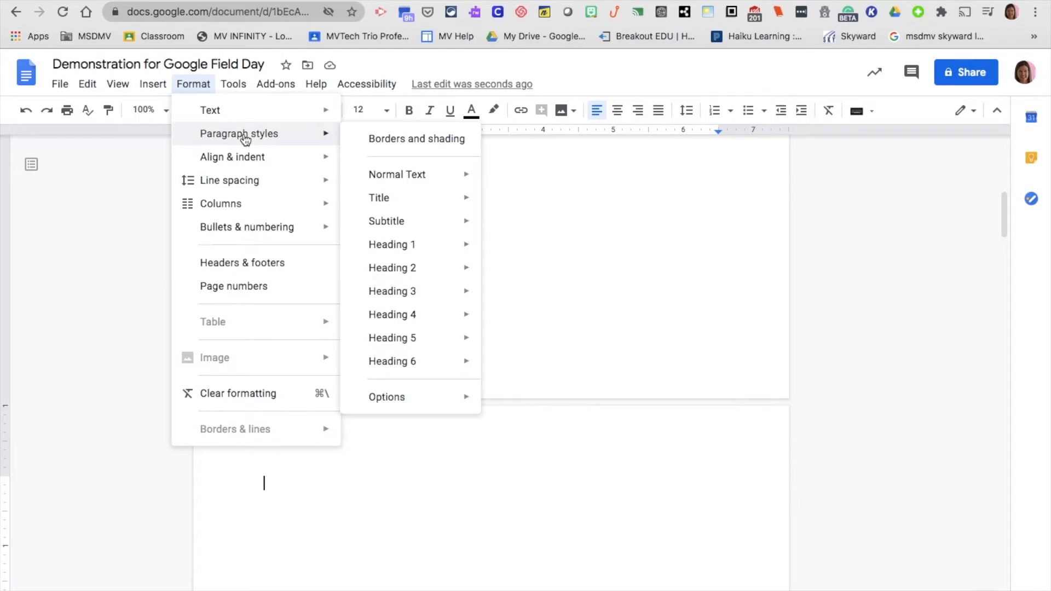
mouse_move(460, 248)
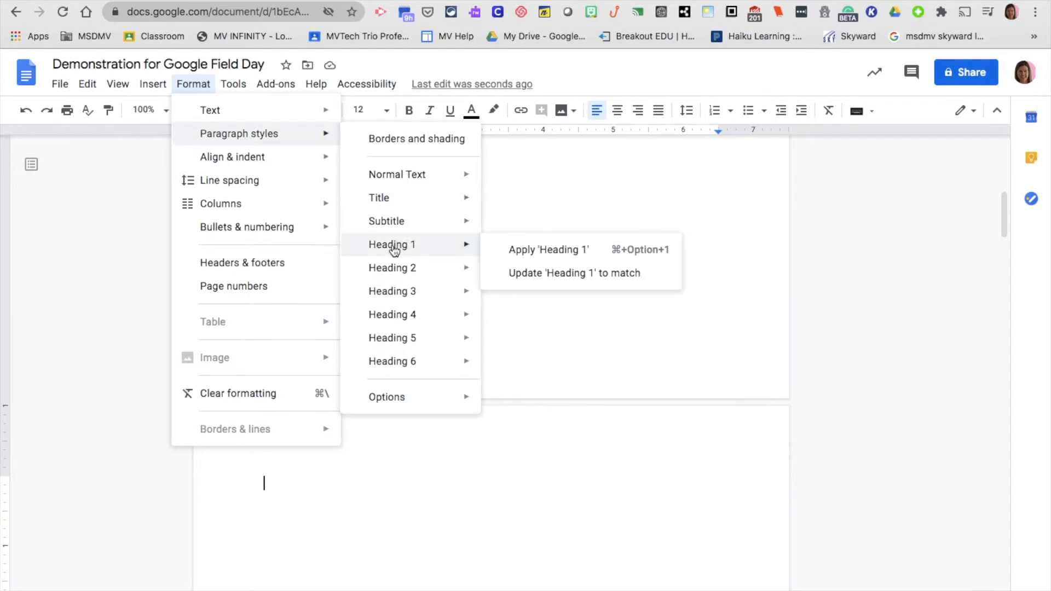
click(516, 251)
text(Google Slides)
scroll(551, 334, down, 10)
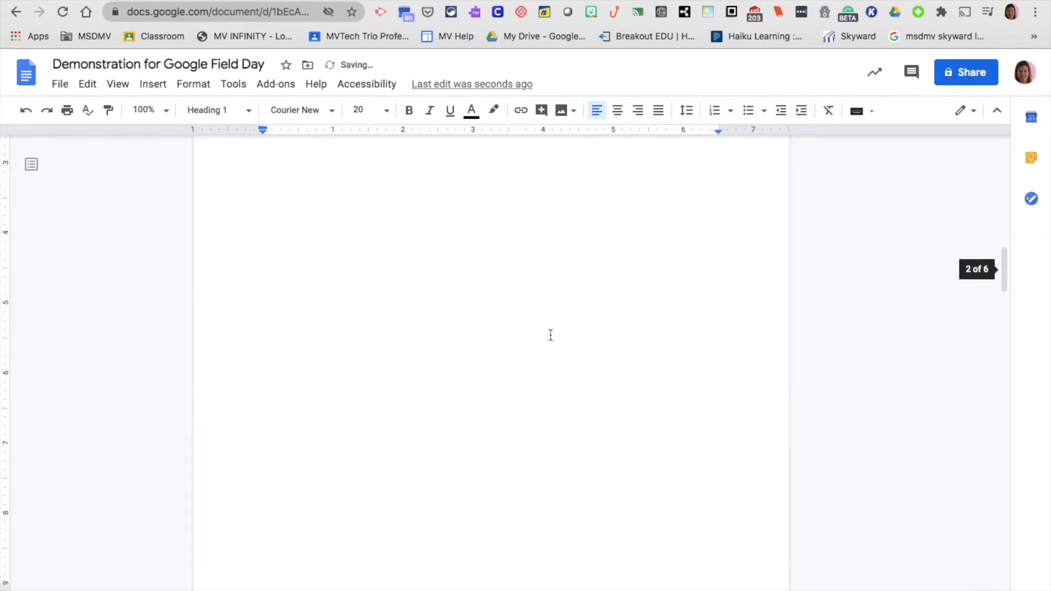
Add a 'Google Meet' Heading 1 at the top of the next page
click(360, 415)
click(204, 83)
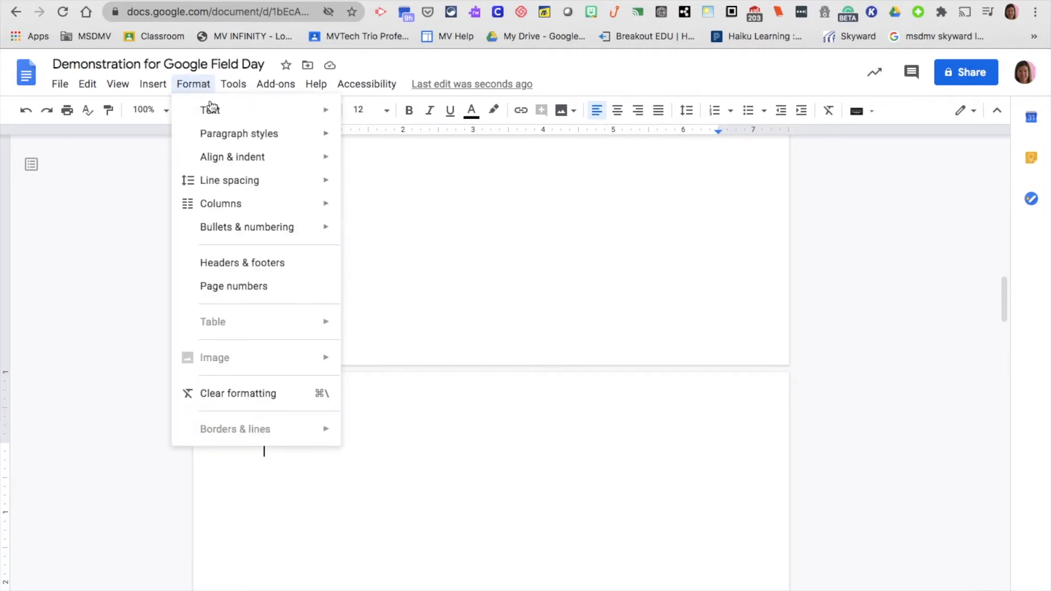
mouse_move(232, 140)
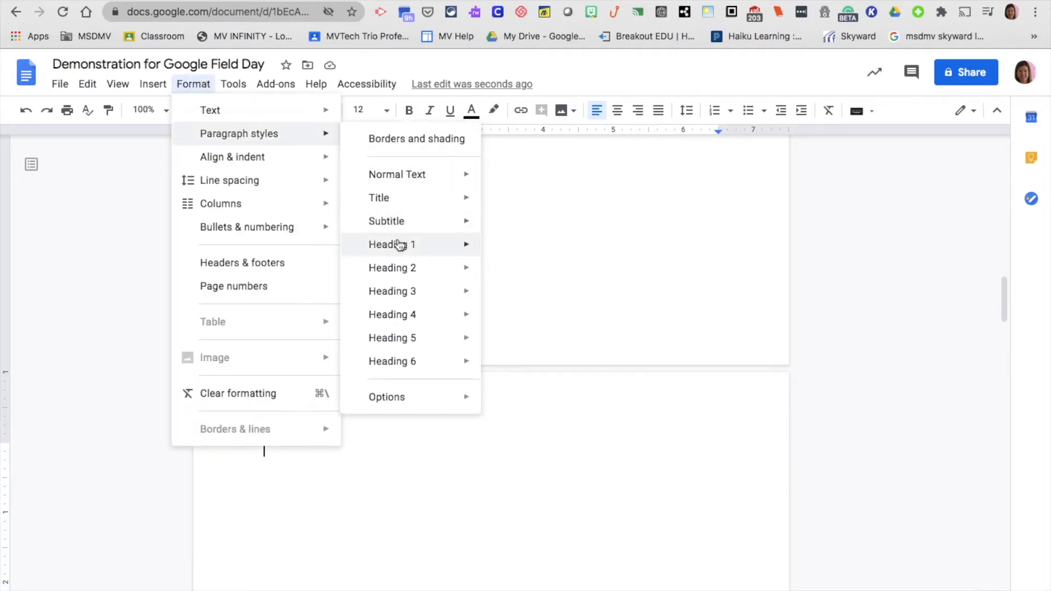
mouse_move(399, 244)
click(522, 251)
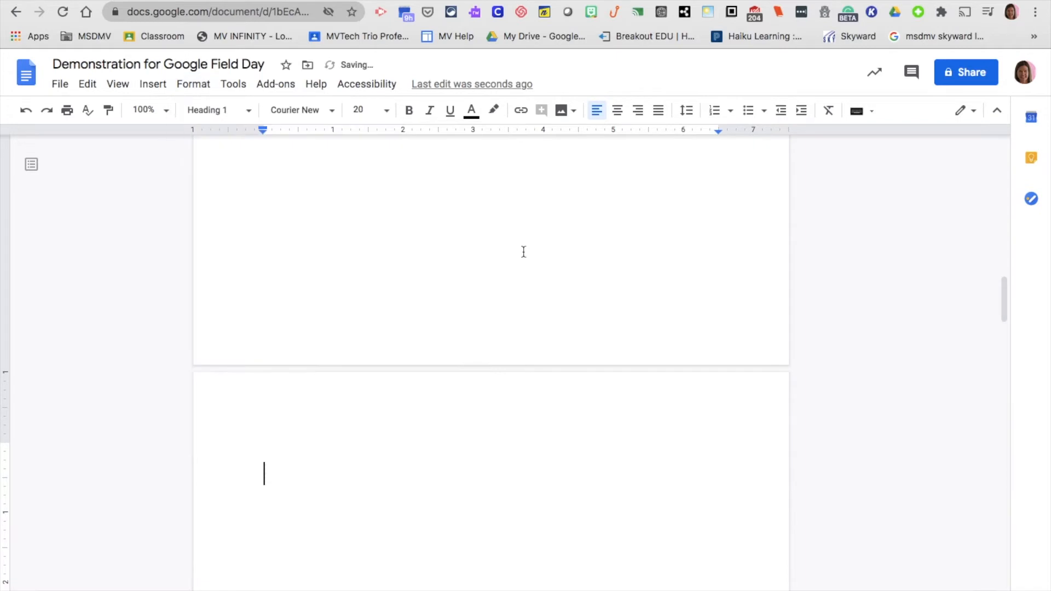
text(Google )
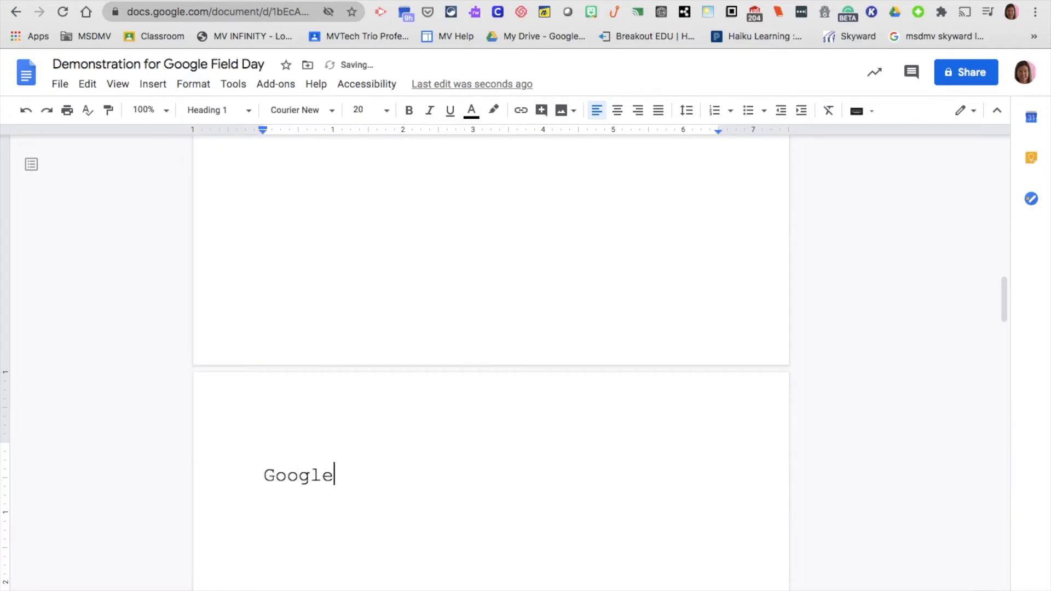
text(Meet)
Change the first heading's 'Meet' to 'Docs' and insert an empty line above it
scroll(575, 332, down, 15)
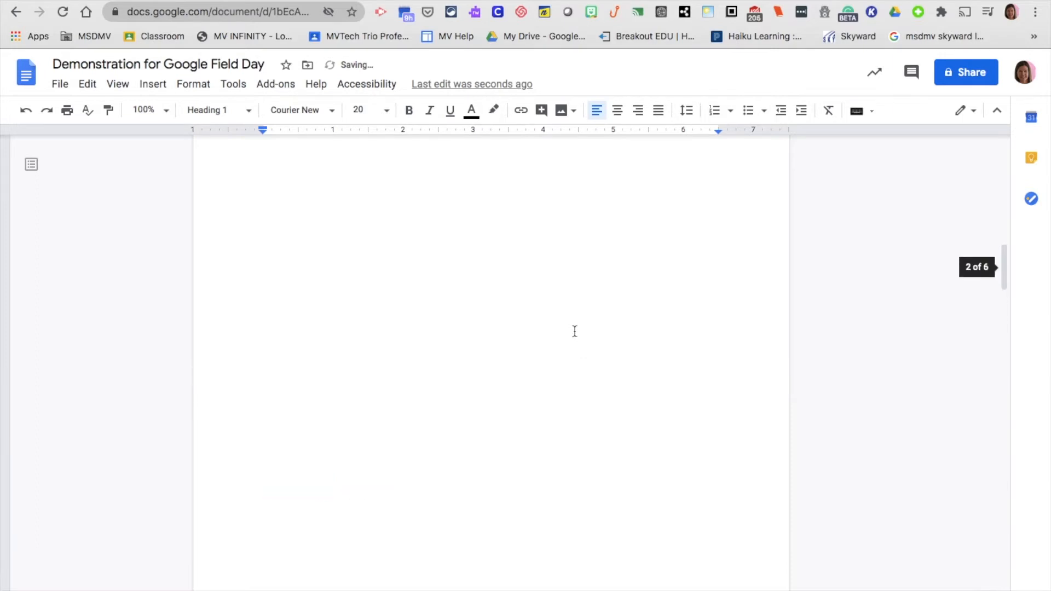
scroll(575, 331, up, 10)
scroll(575, 331, up, 2)
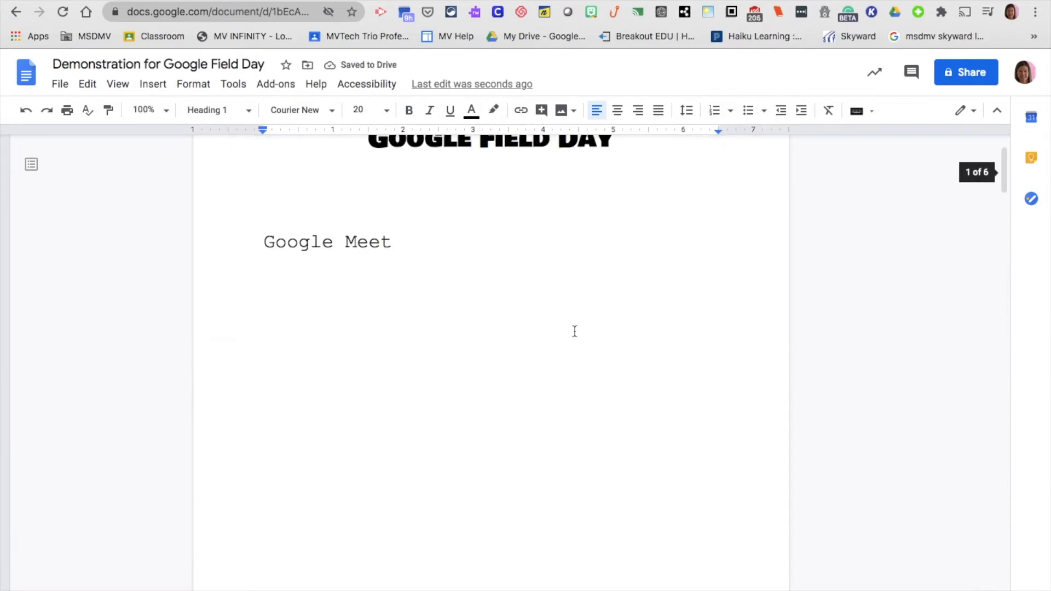
click(394, 265)
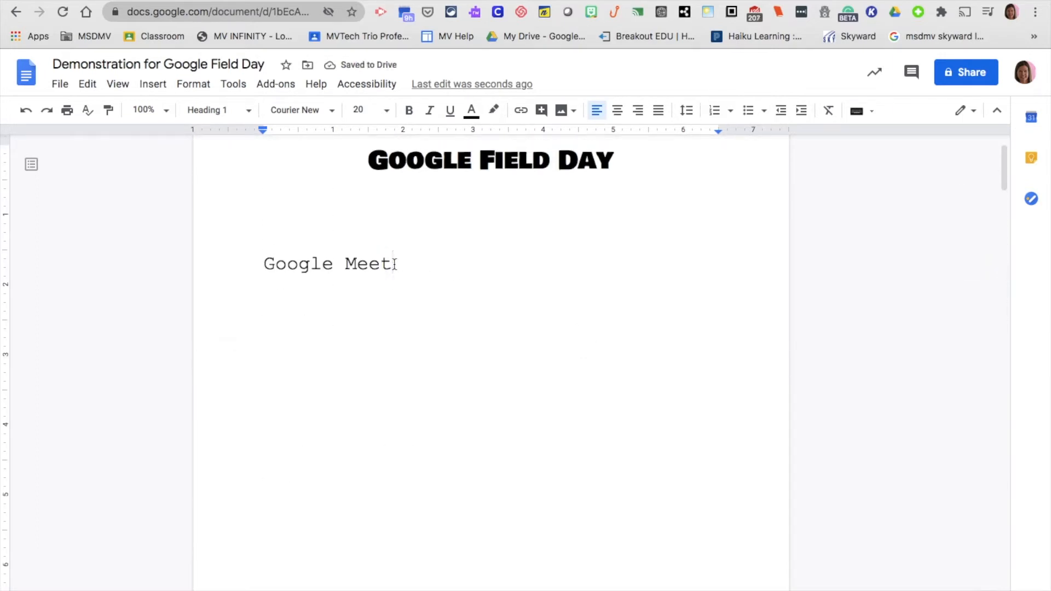
key(BackSpace)
key(BackSpace)
key(BackSpace)
key(BackSpace)
text(Docs)
click(261, 248)
key(Return)
click(273, 223)
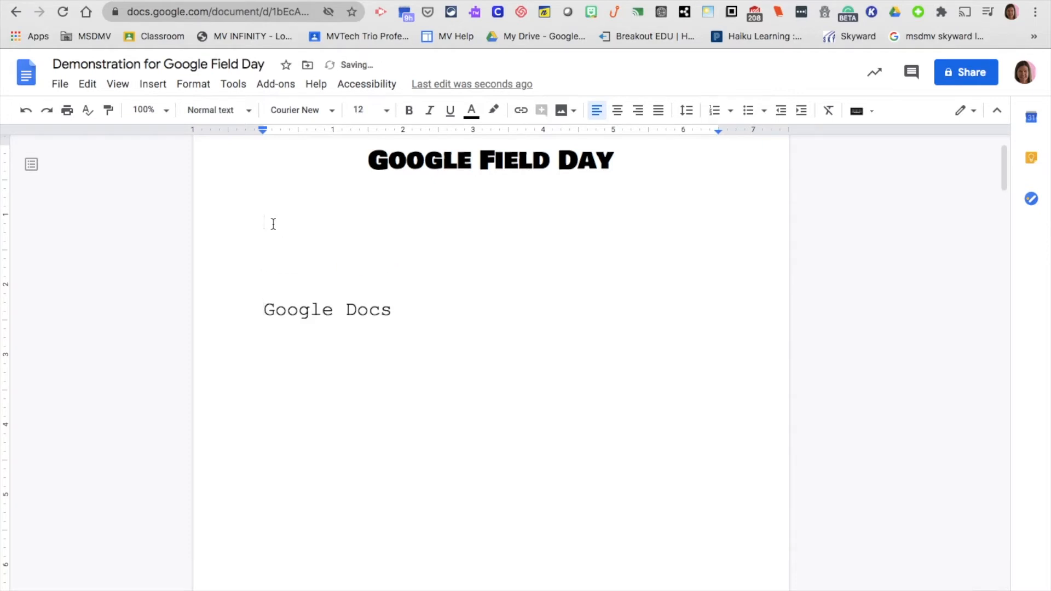
Insert a table of contents with page numbers on the blank line
click(150, 85)
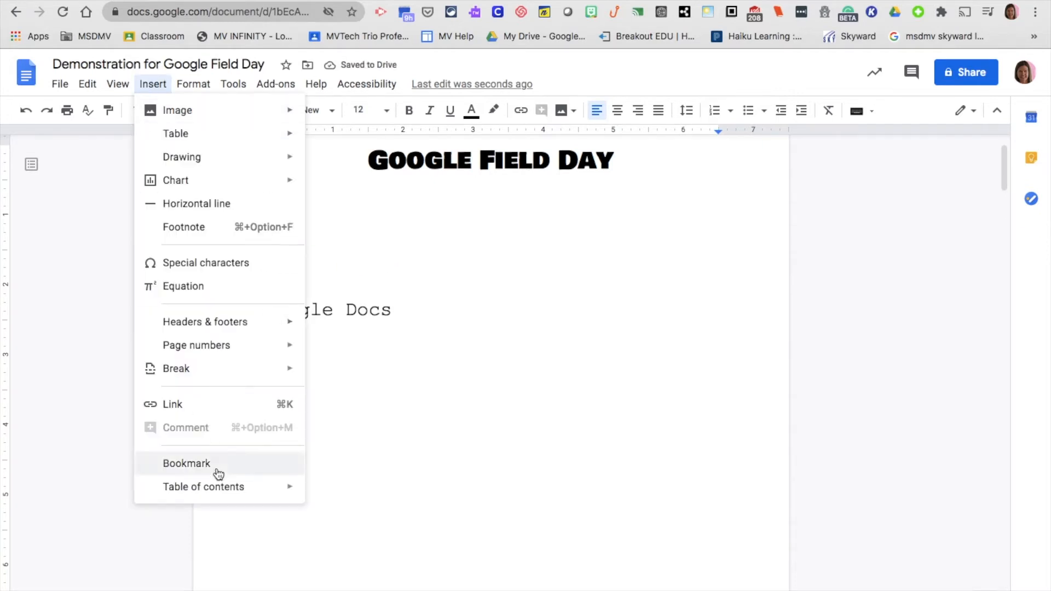
mouse_move(218, 489)
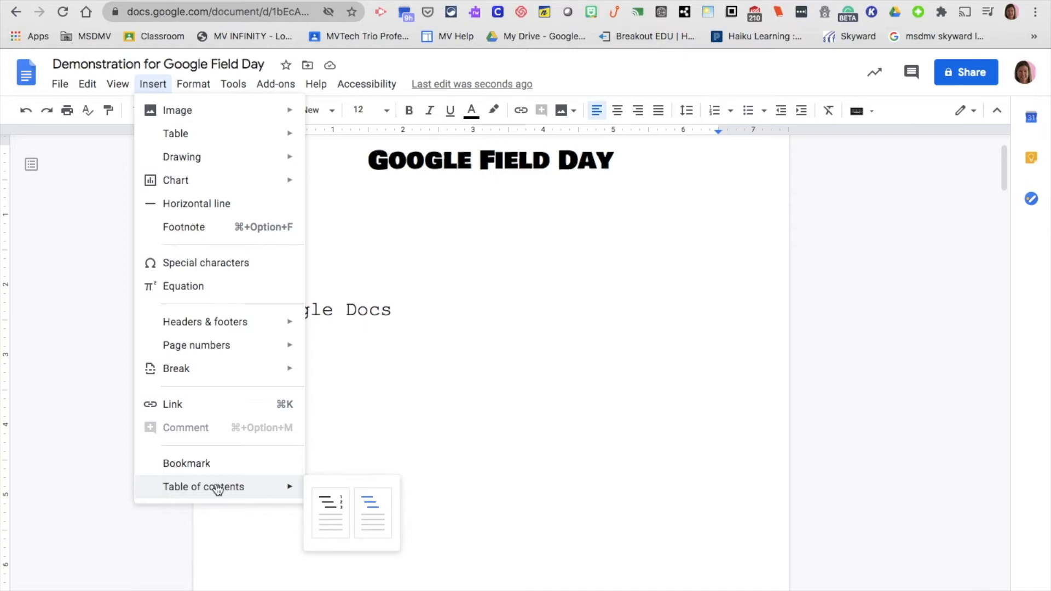
click(331, 515)
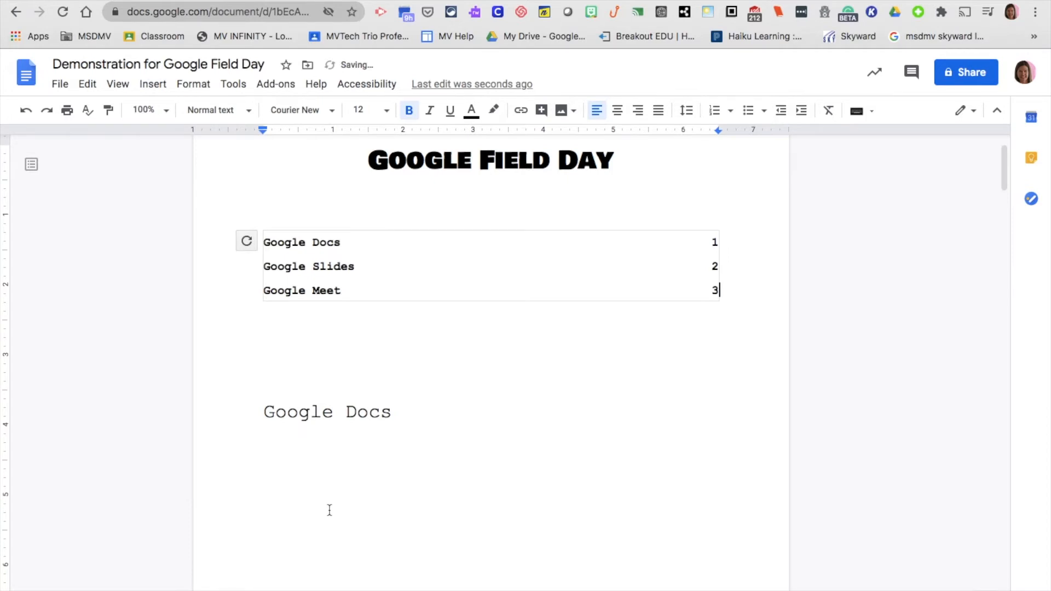
click(548, 338)
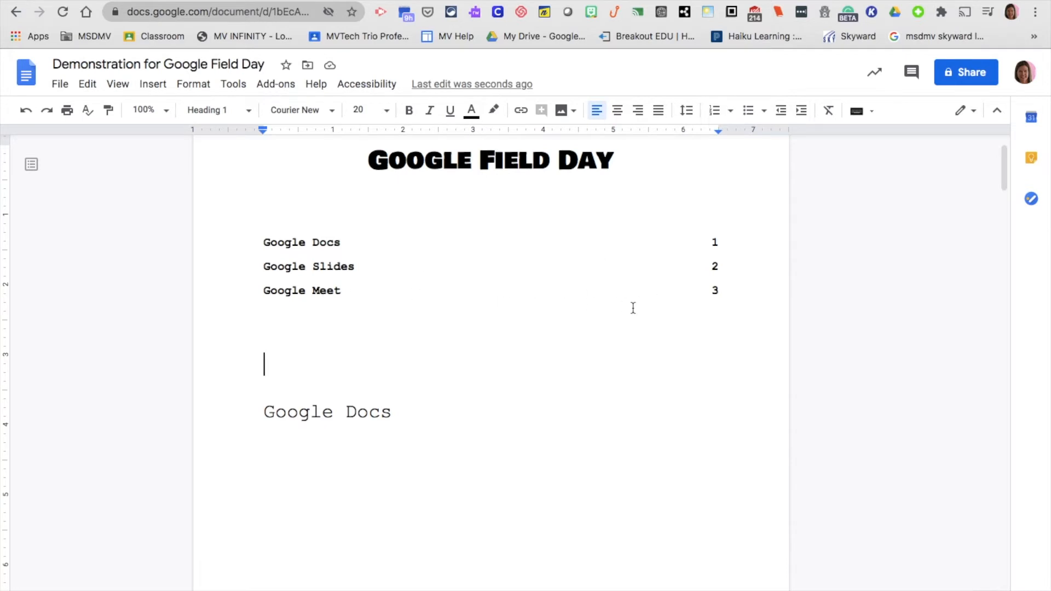
Select the whole table of contents
click(258, 242)
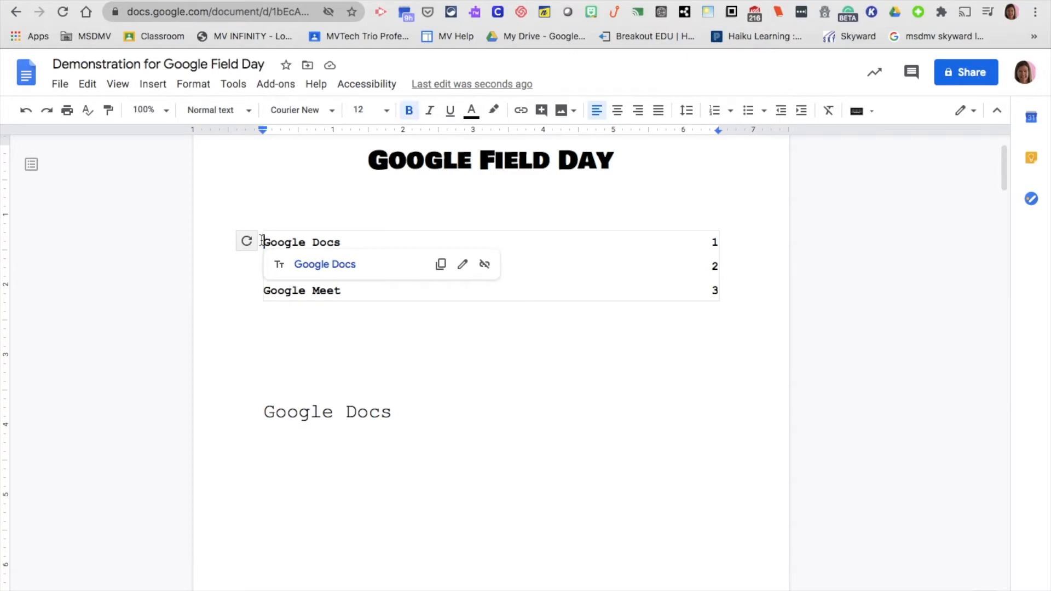
click(157, 84)
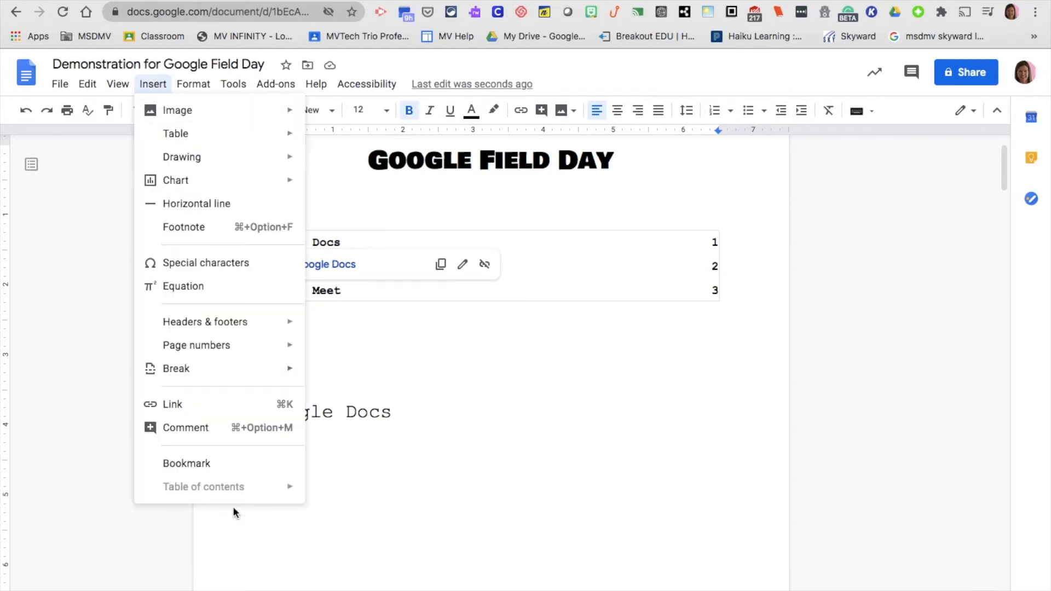
click(432, 363)
click(262, 243)
click(418, 312)
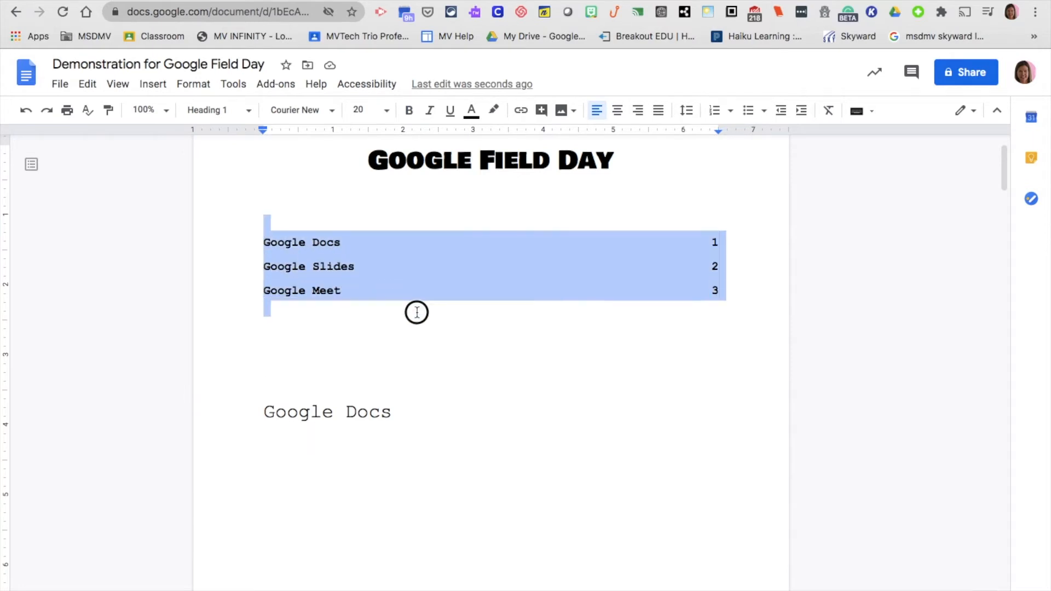
Restyle the table of contents as blue links without page numbers and follow its Google Meet link to that heading
click(158, 85)
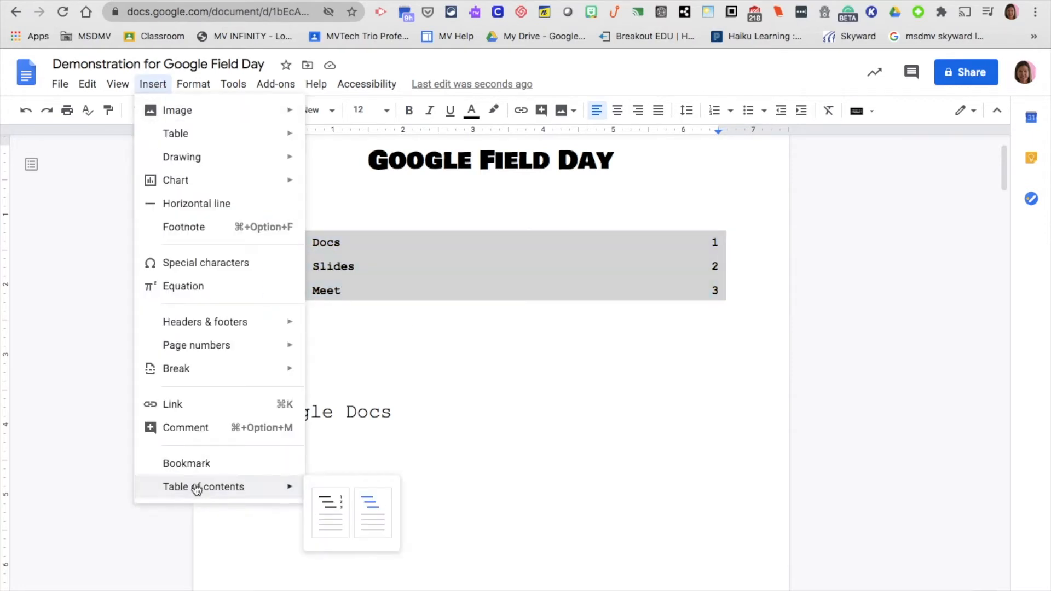
click(372, 509)
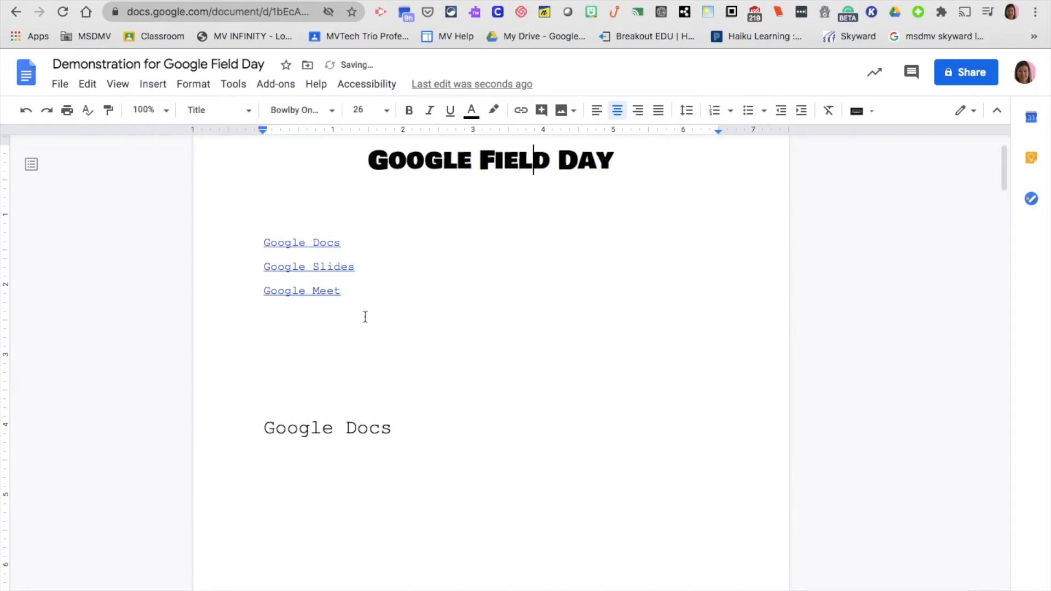
click(320, 291)
click(332, 315)
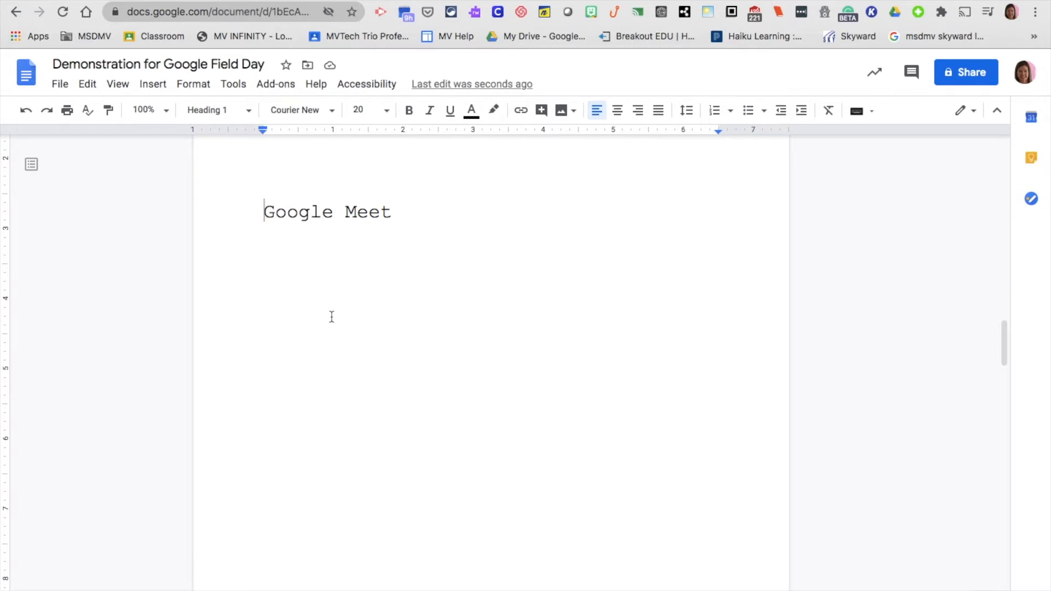
scroll(331, 316, up, 15)
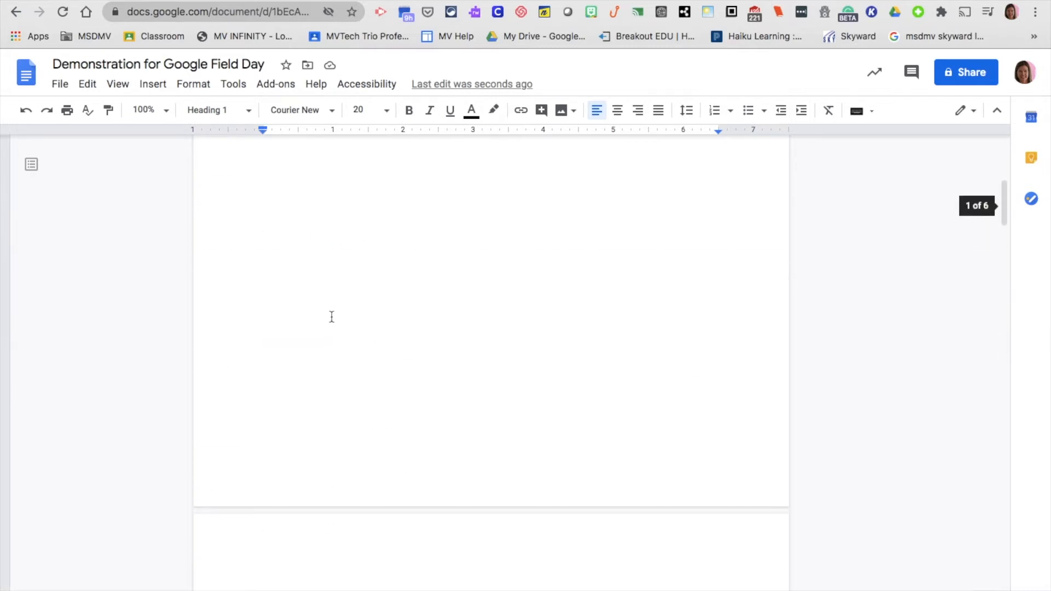
scroll(331, 316, up, 3)
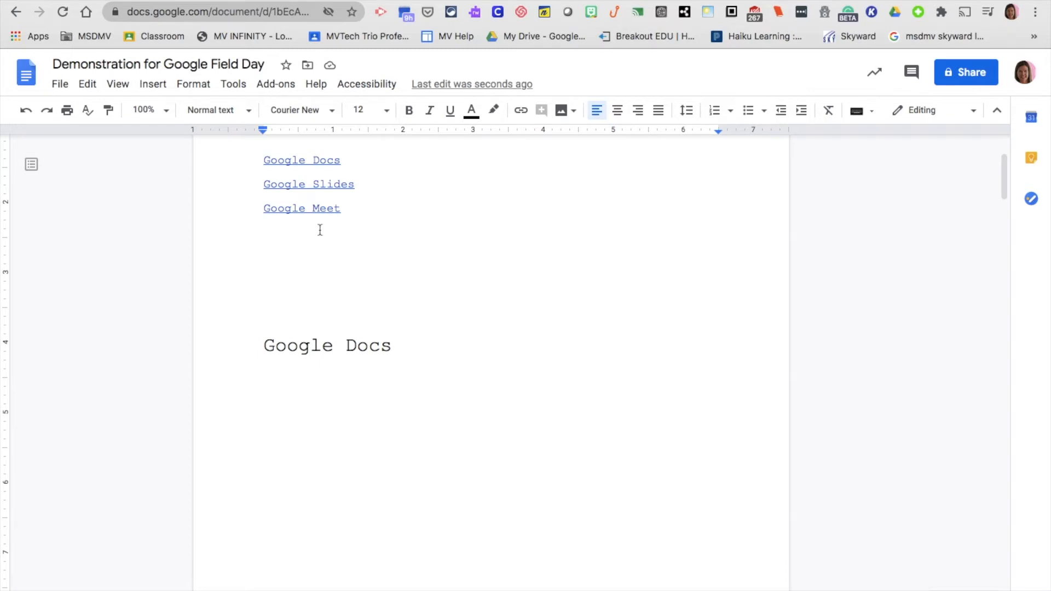
Show the Image submenu of the Insert menu with its ways to add a picture
click(160, 89)
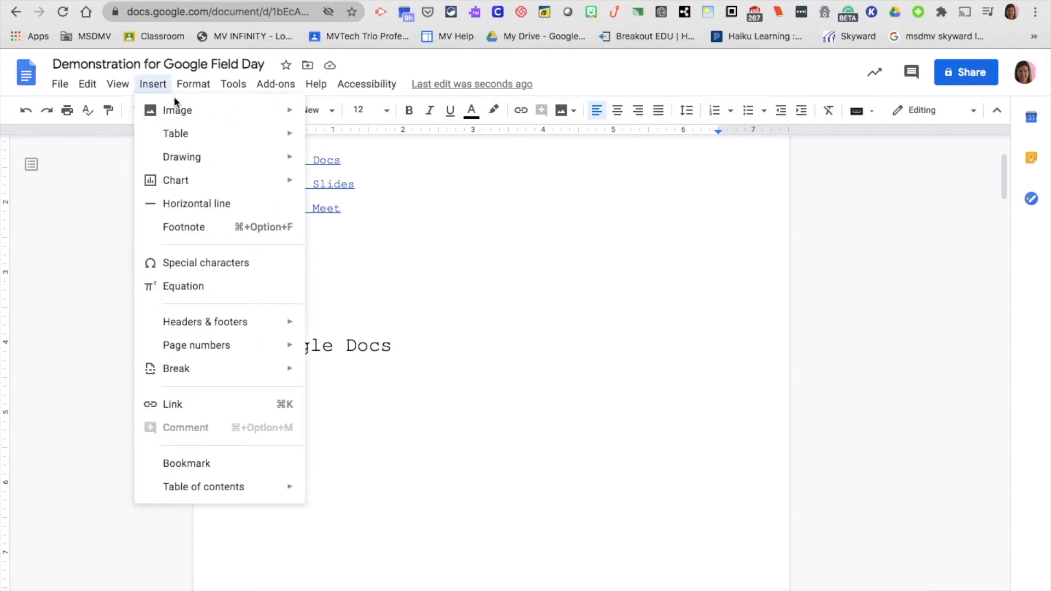
mouse_move(190, 113)
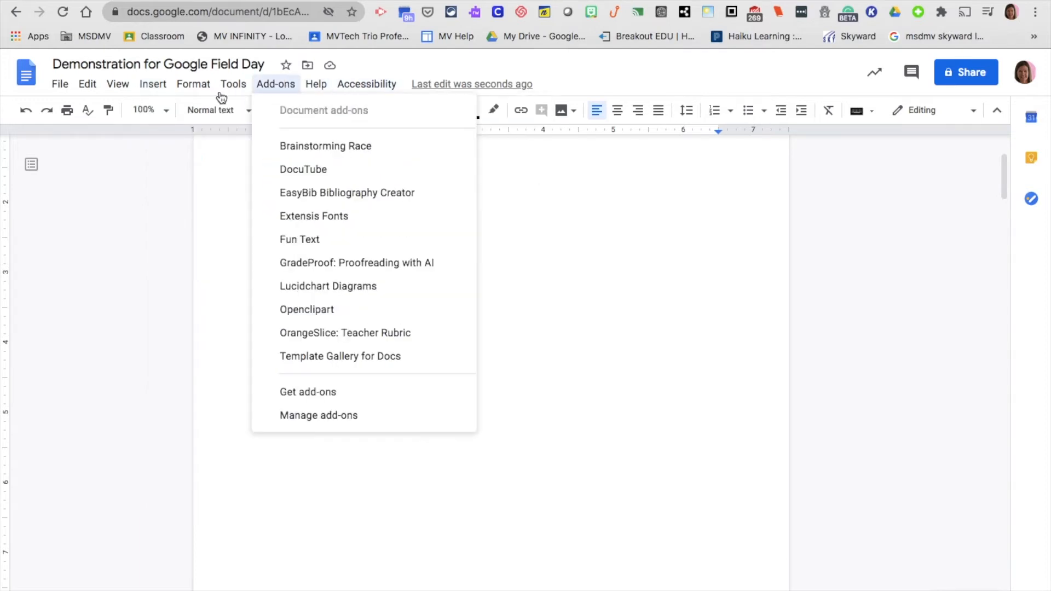
click(146, 86)
click(146, 86)
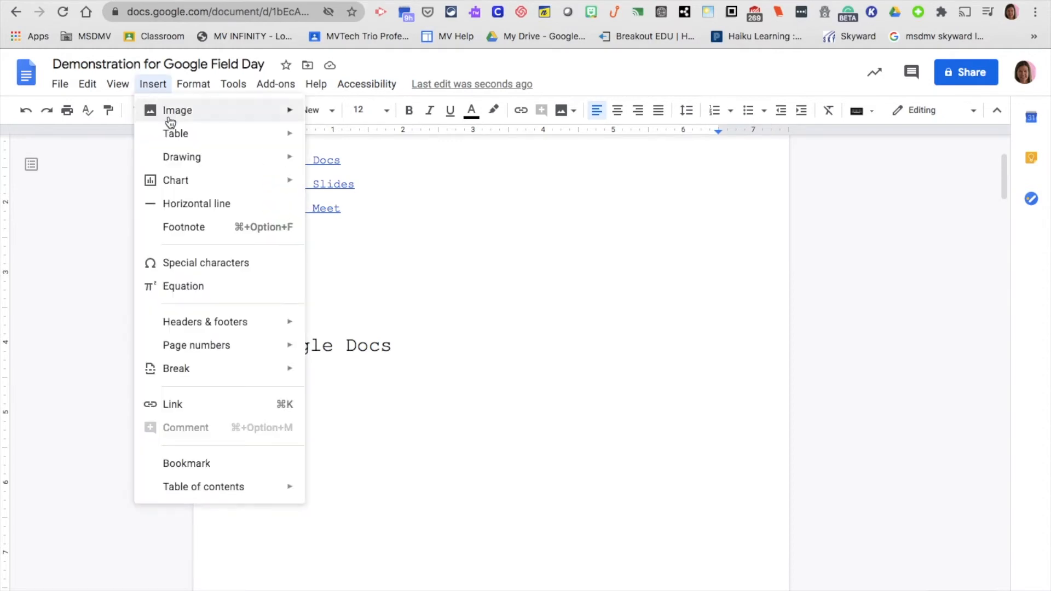
mouse_move(171, 121)
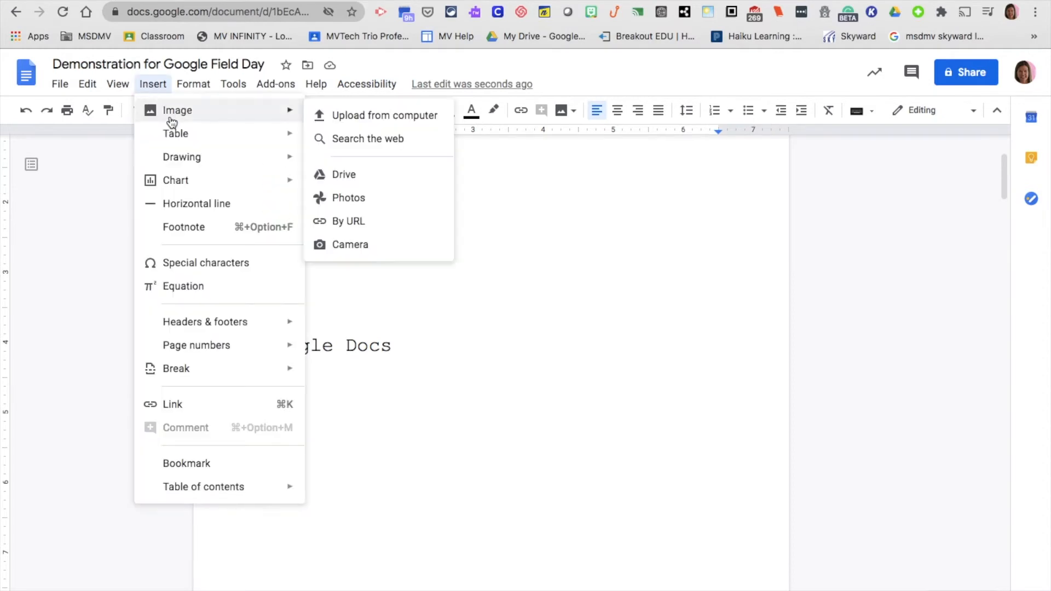
Run a web image search for 'google' from the document's image search panel
click(366, 139)
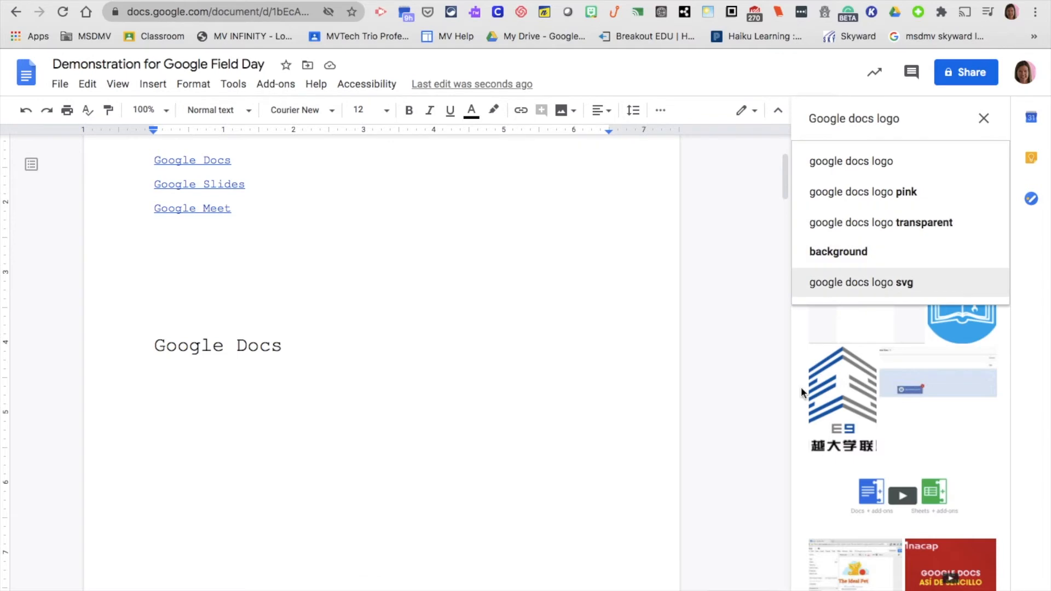
click(754, 357)
click(906, 115)
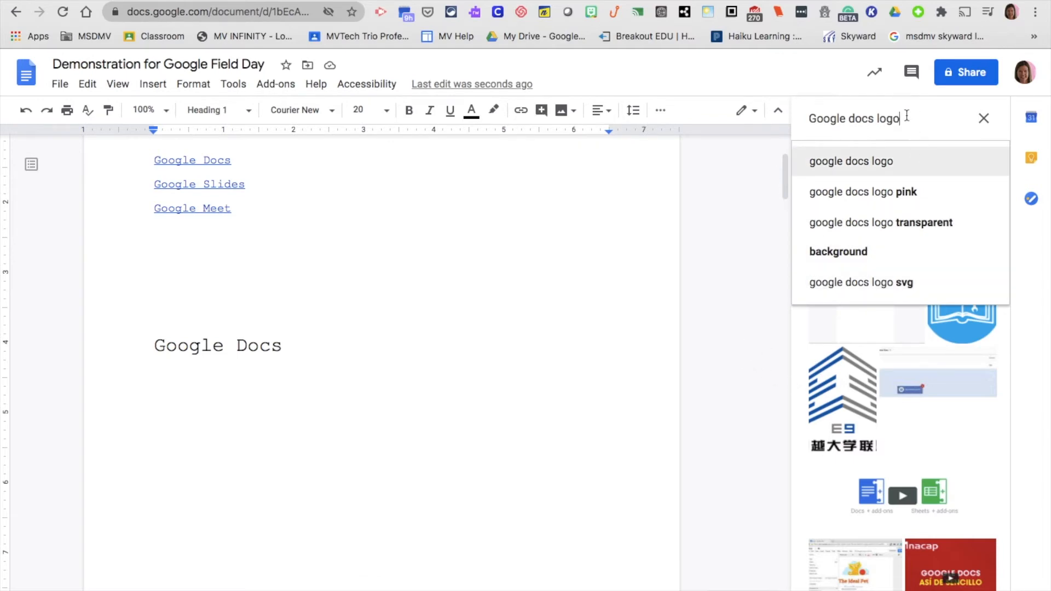
key(BackSpace)
key(BackSpace)
key(BackSpace)
key(BackSpace)
key(BackSpace)
key(BackSpace)
key(BackSpace)
key(BackSpace)
key(BackSpace)
key(BackSpace)
key(BackSpace)
key(BackSpace)
key(BackSpace)
key(BackSpace)
key(BackSpace)
key(BackSpace)
click(750, 197)
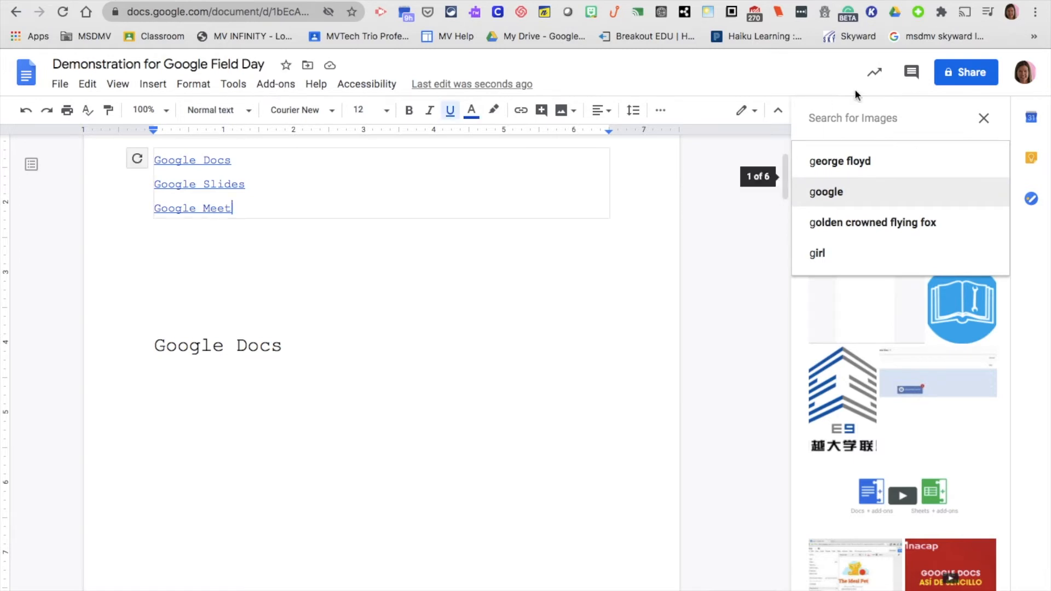
click(873, 192)
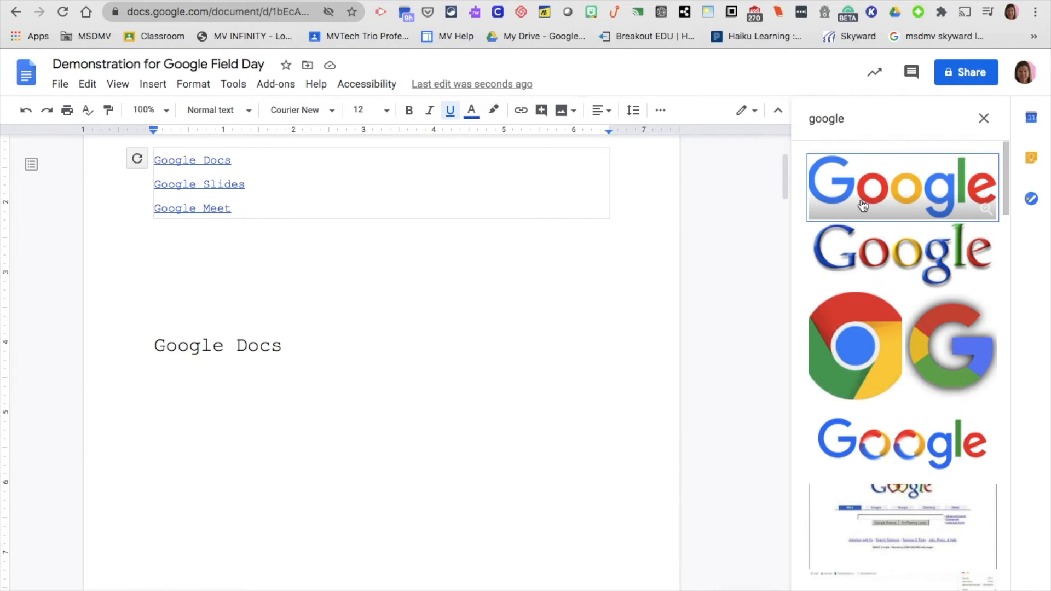
Search images for 'google docs logos' and drag the four Google app logos image into the document
click(854, 116)
key(BackSpace)
key(BackSpace)
key(BackSpace)
key(BackSpace)
key(BackSpace)
key(BackSpace)
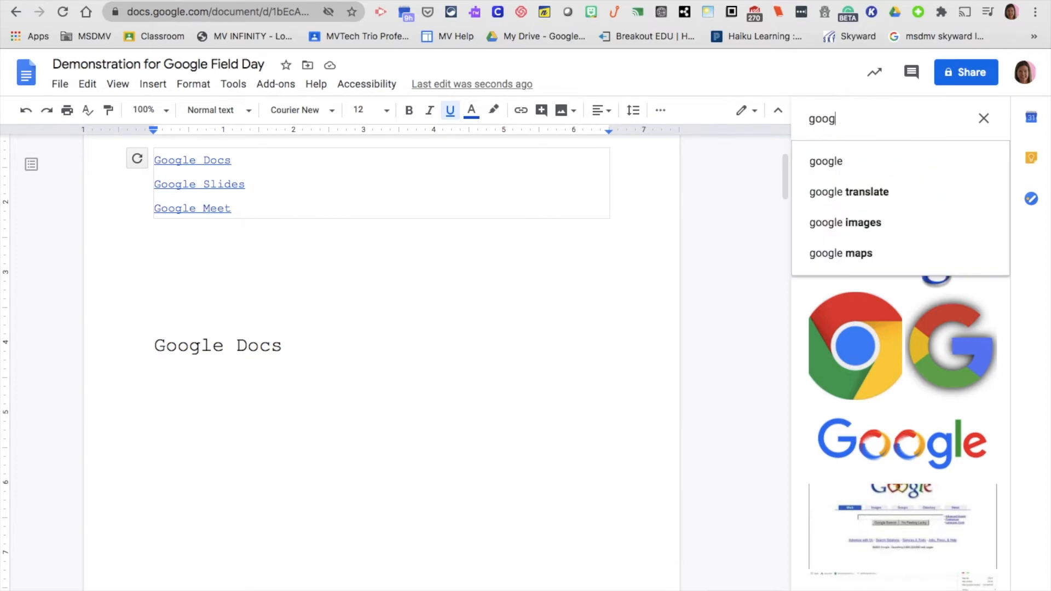
text(Docs)
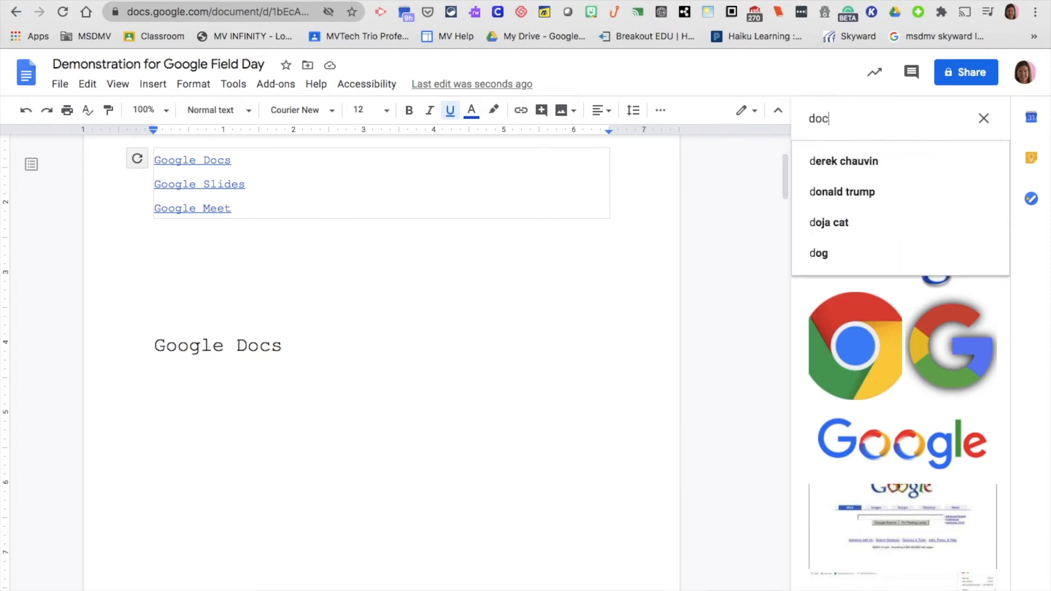
key(BackSpace)
key(BackSpace)
key(BackSpace)
key(BackSpace)
text(go)
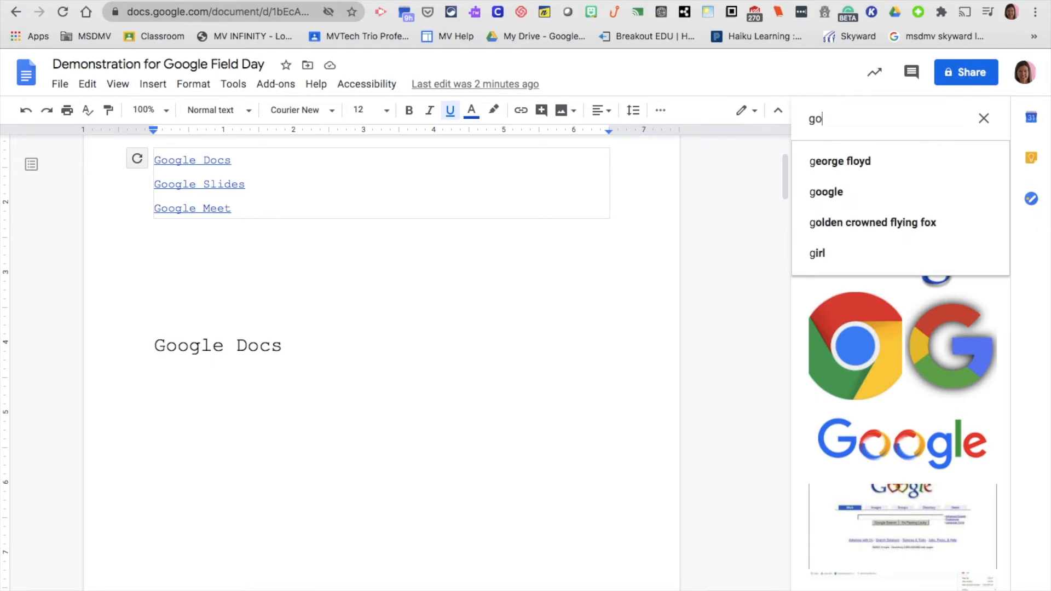
text(ogle docs logos)
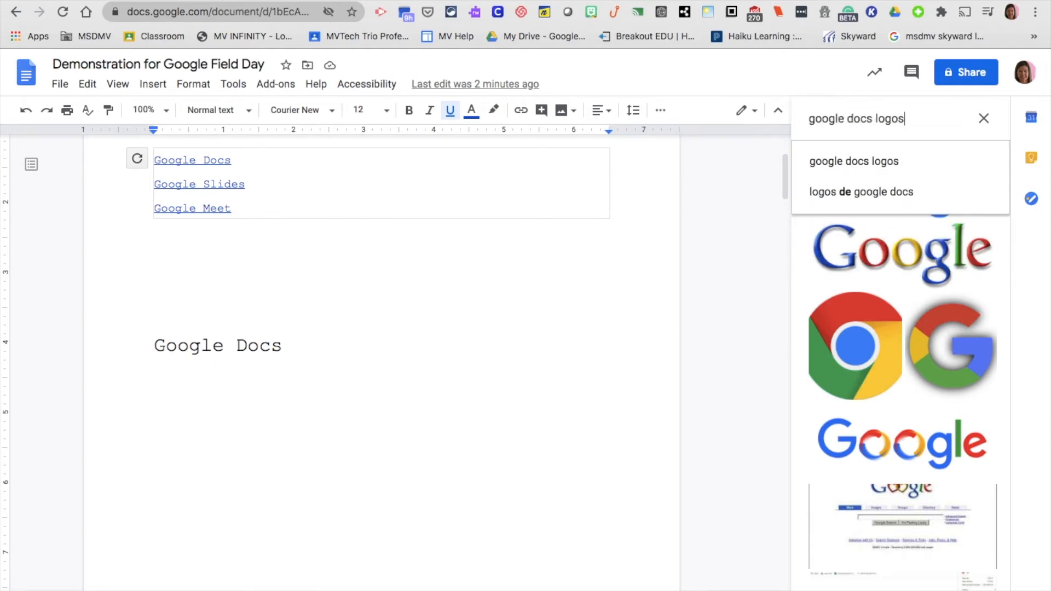
key(Return)
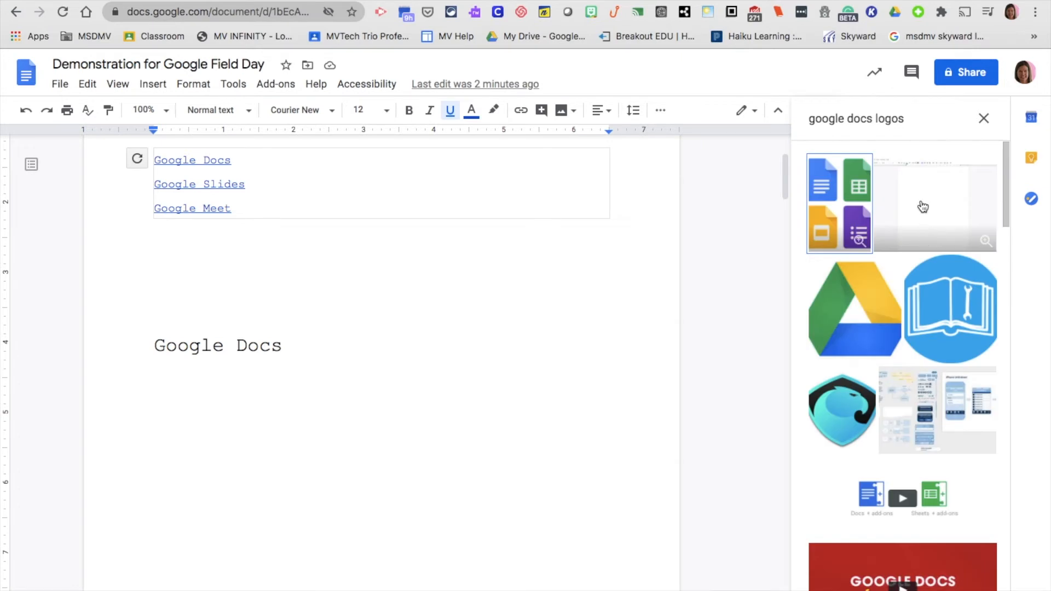
click(848, 206)
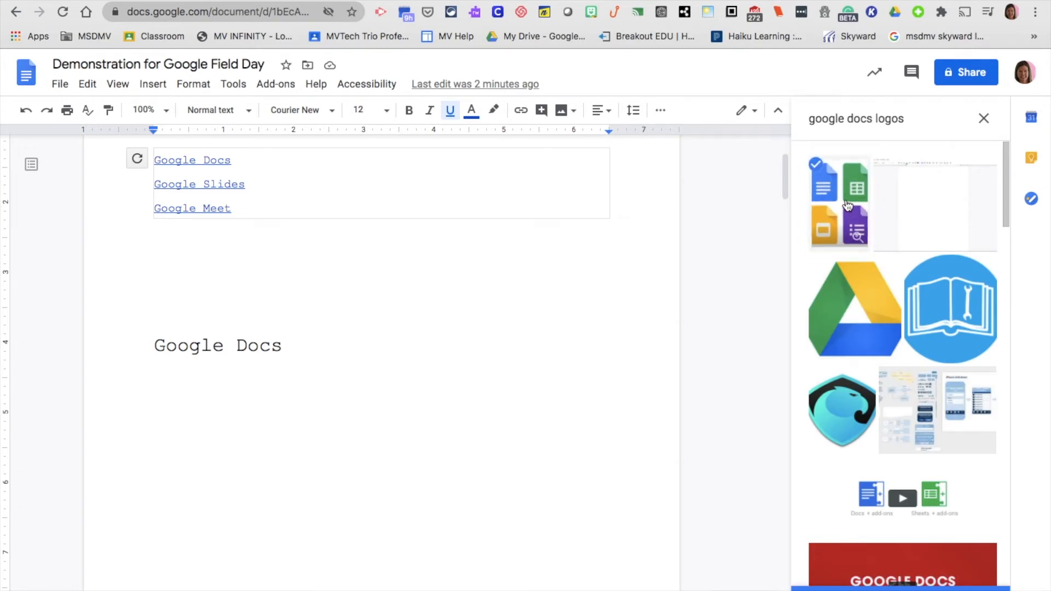
drag(848, 206, 234, 230)
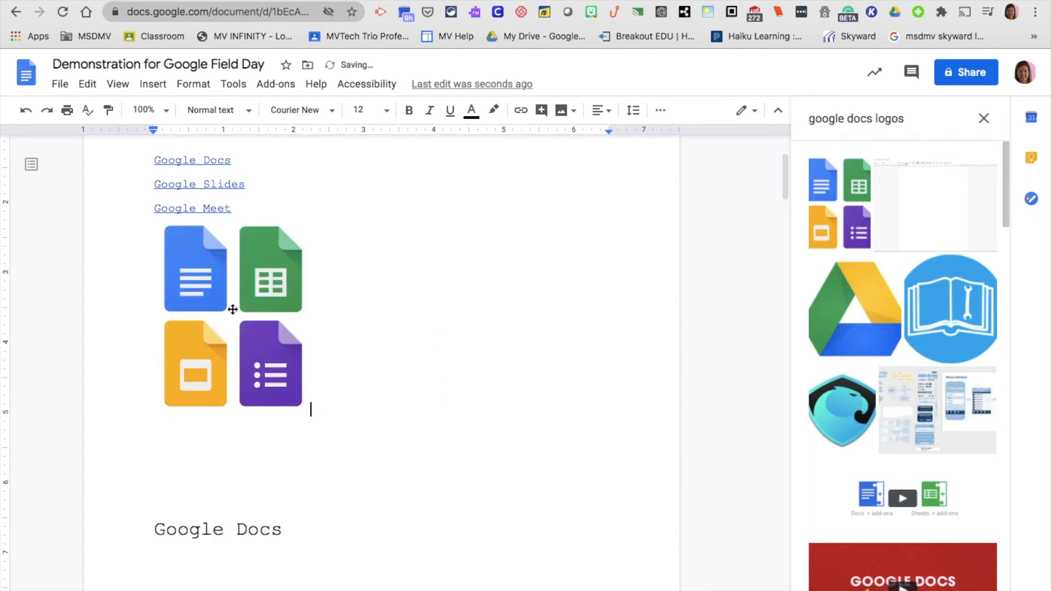
Shrink the logos image to about half size, wrap text around it, and move it below the Google Docs heading
click(230, 307)
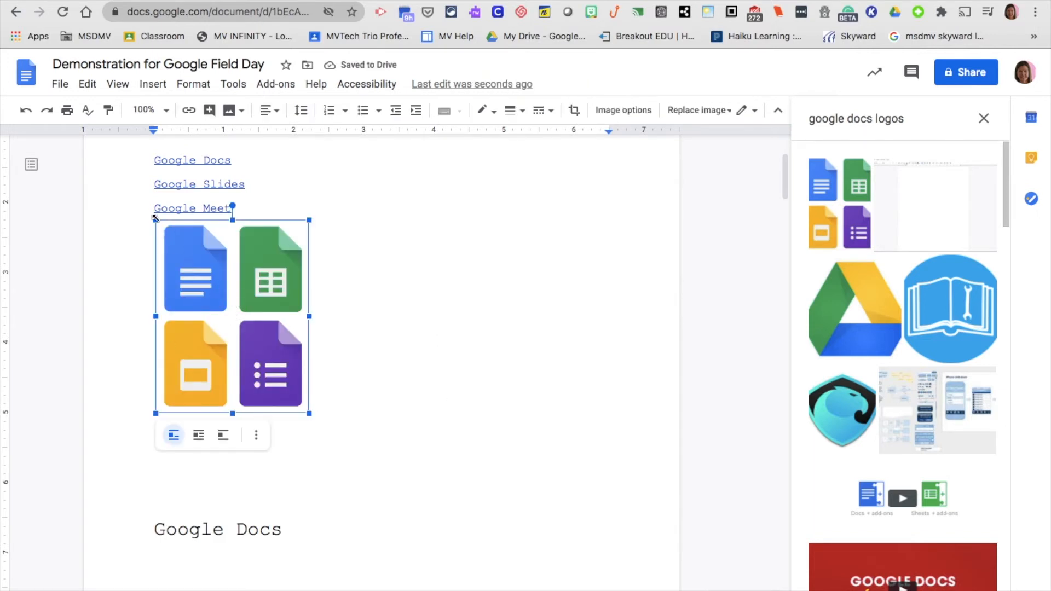
drag(156, 218, 236, 320)
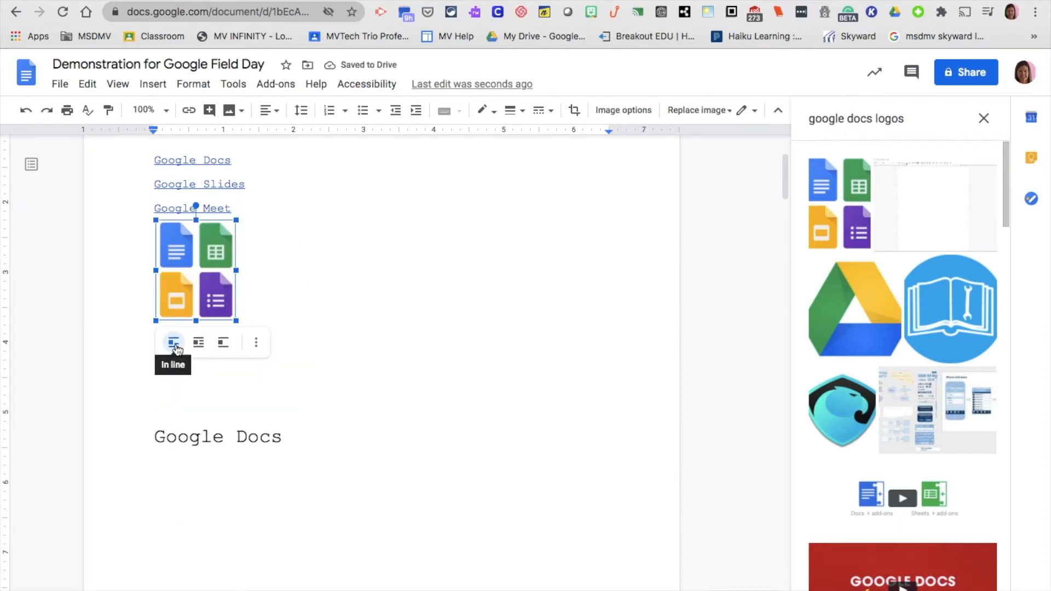
click(198, 342)
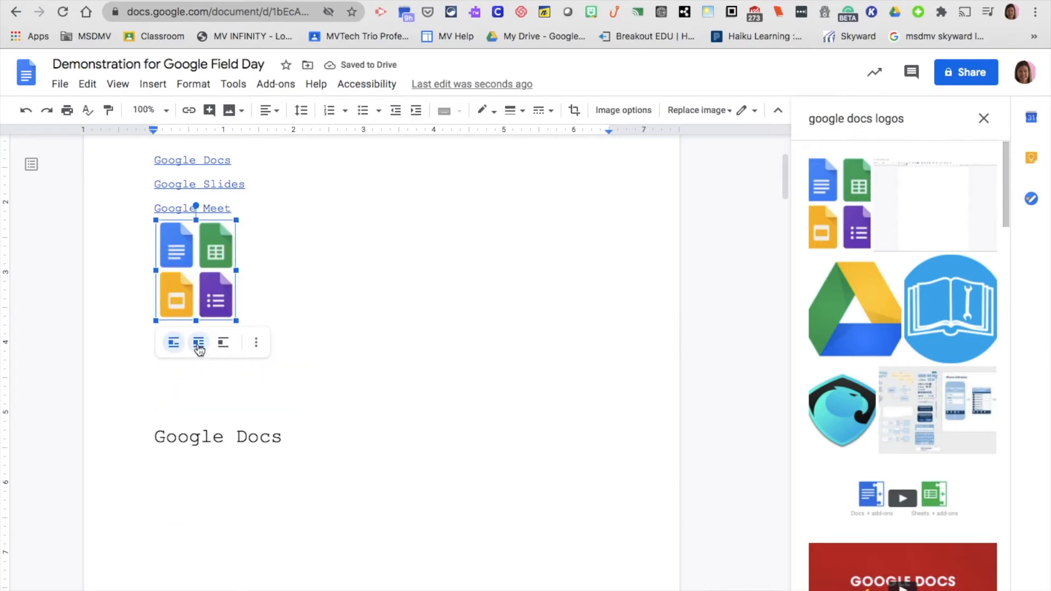
drag(291, 268, 449, 469)
scroll(444, 427, down, 3)
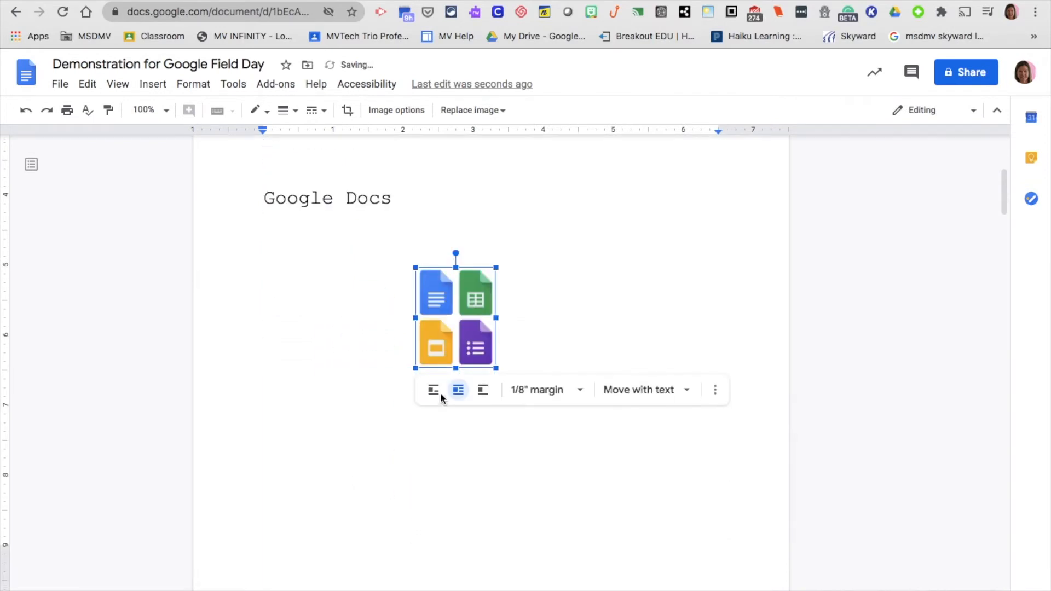
drag(438, 326, 335, 322)
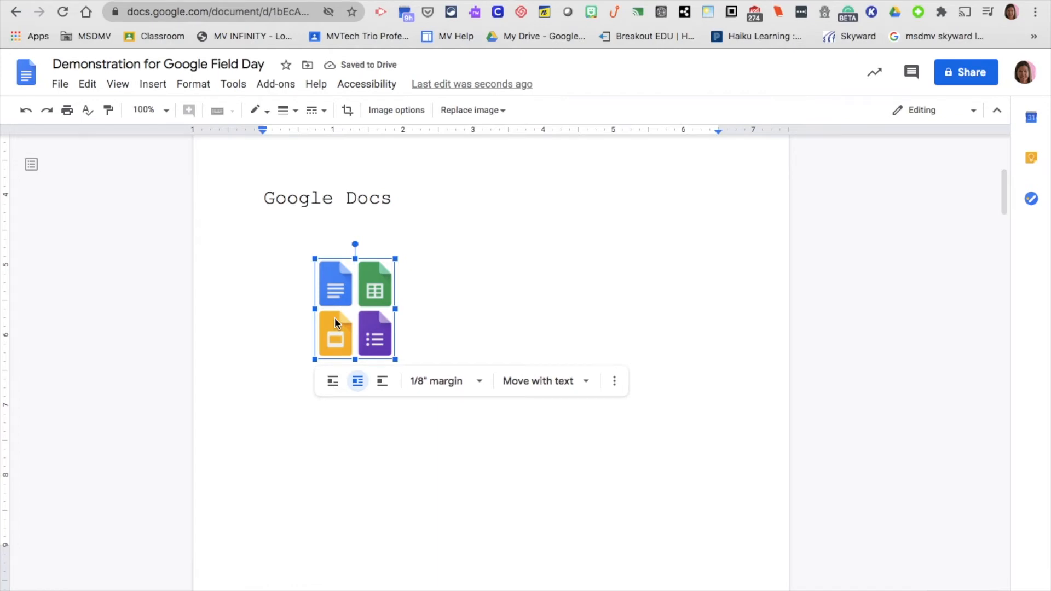
mouse_move(728, 1)
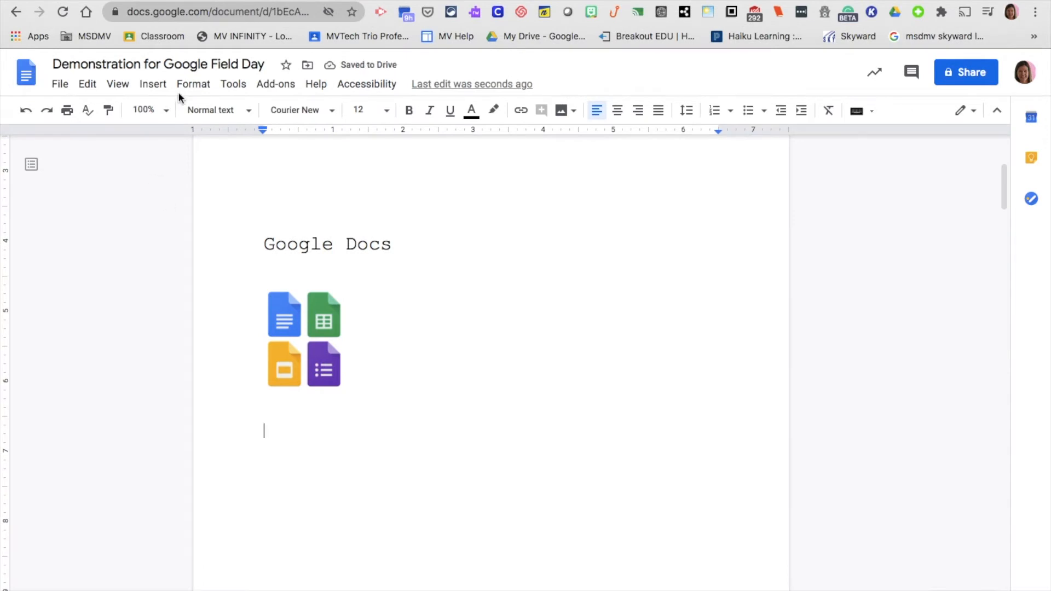
click(163, 86)
Insert an empty 2 × 3 table (two columns, three rows) below the logos image
mouse_move(175, 135)
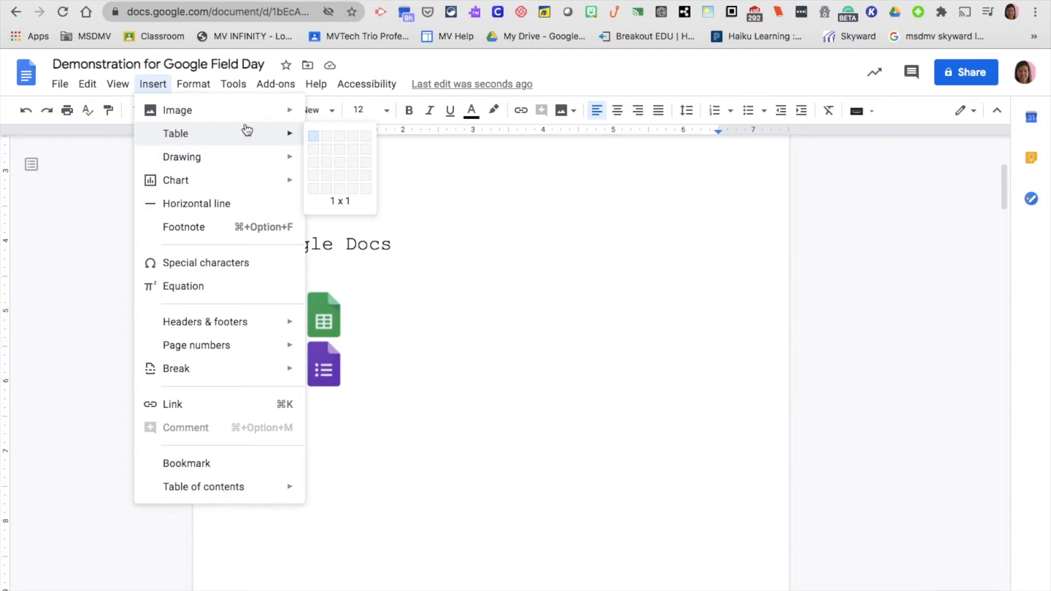
click(327, 163)
Type 'What is your favorite Google App?' and the two other questions into the table's left column
click(328, 479)
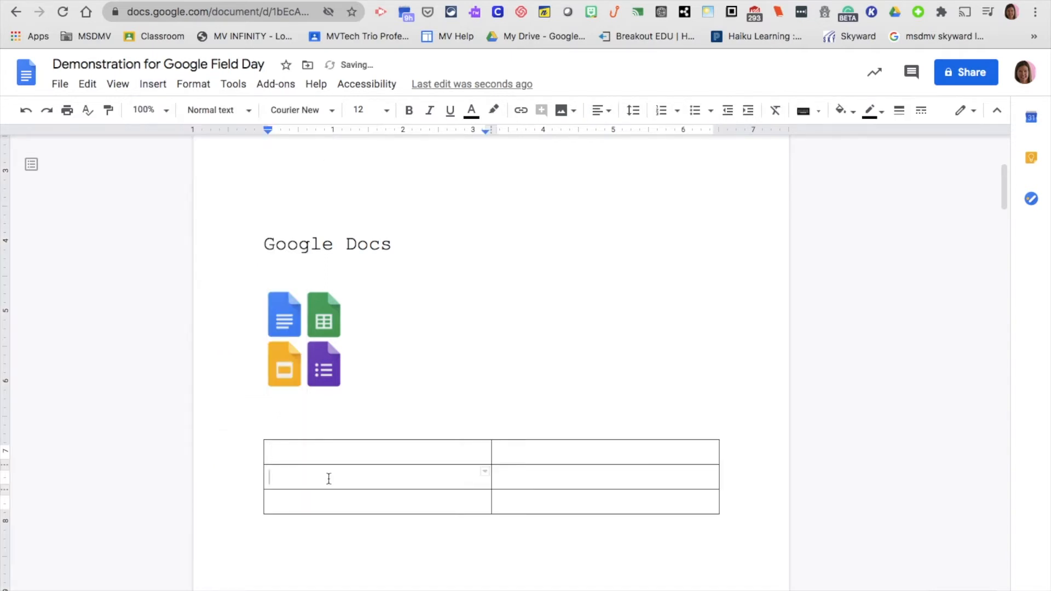
click(317, 451)
text(What is your )
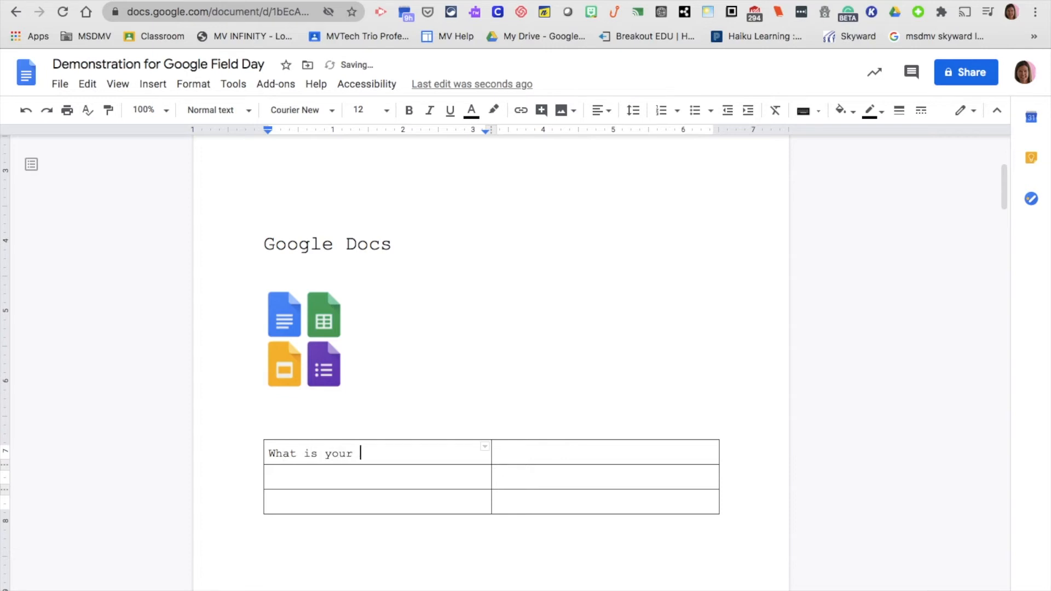
text(favorite Google App?)
click(521, 462)
click(396, 495)
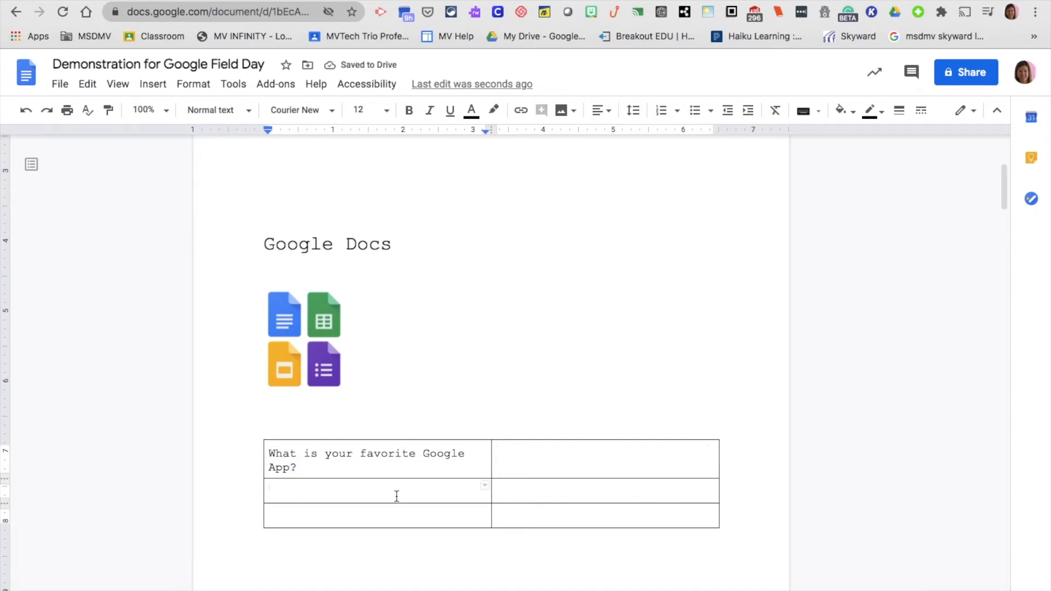
text(What )
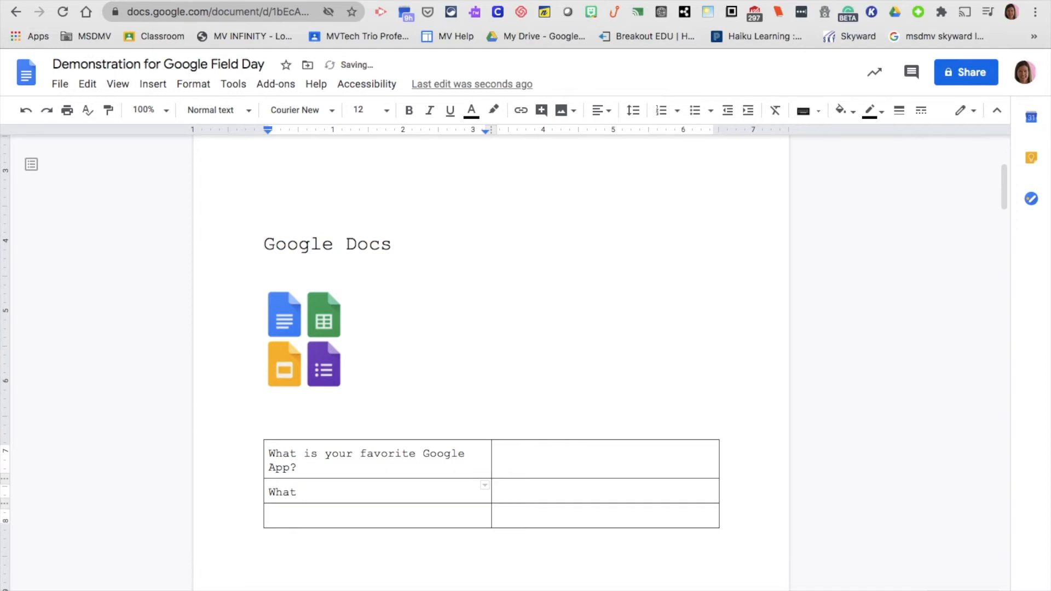
text(is one thing you would like to know more about?)
click(373, 532)
text(What is one )
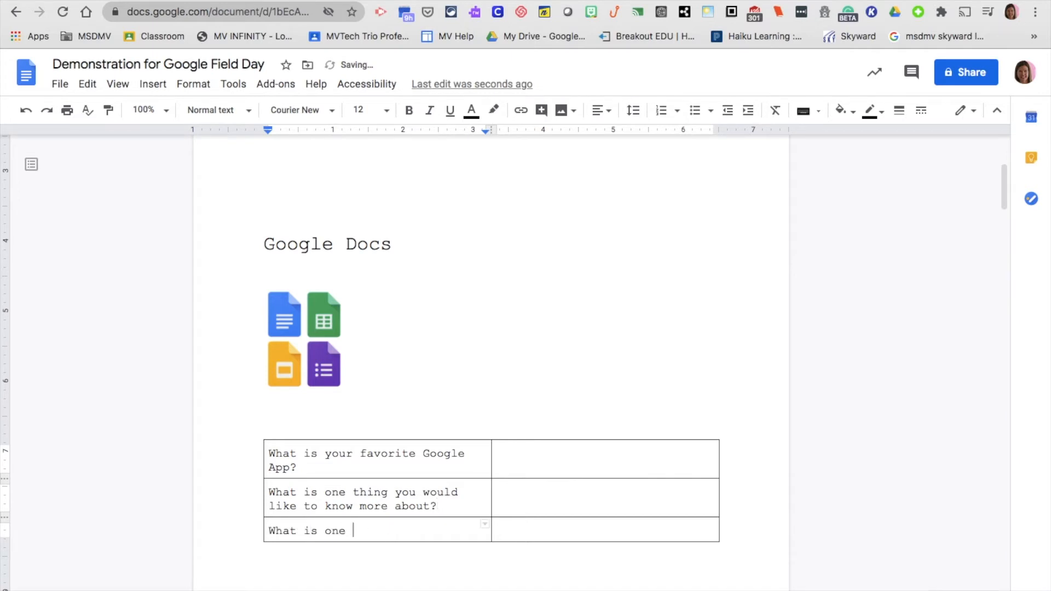
text(thing you think yo)
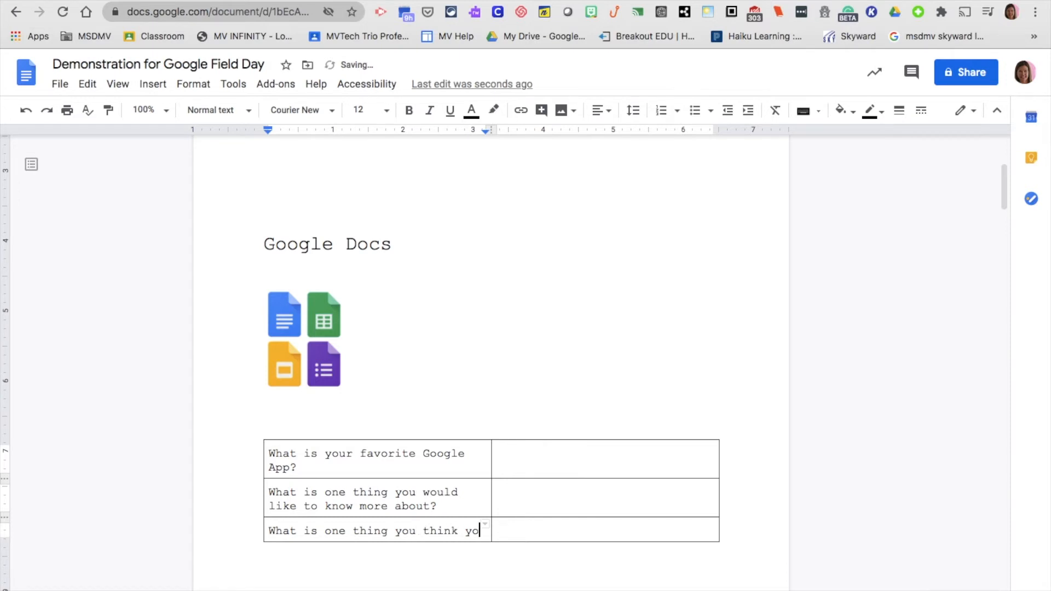
text(u do really )
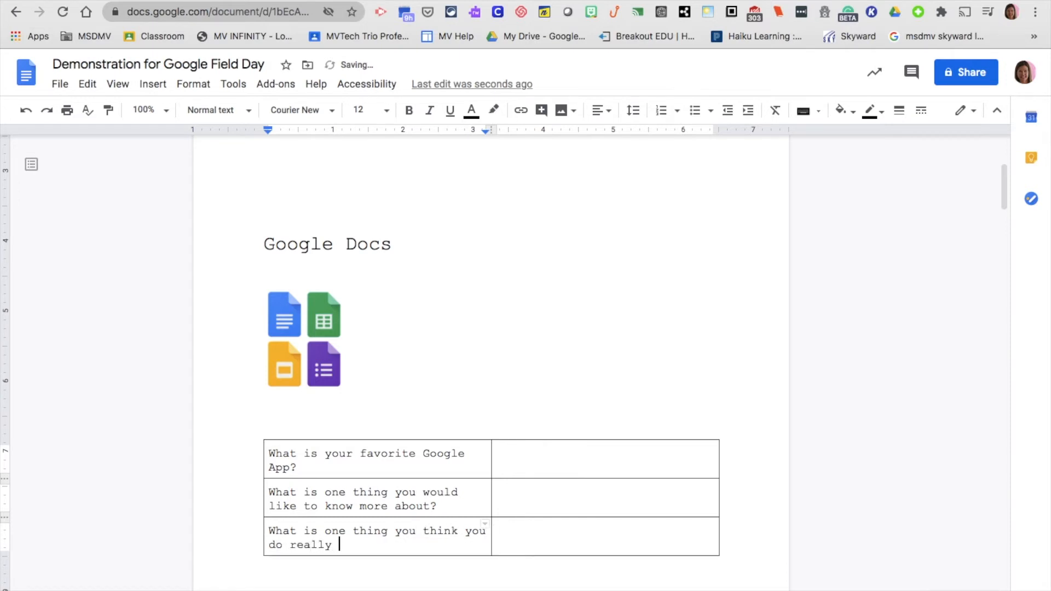
text(well?)
click(550, 460)
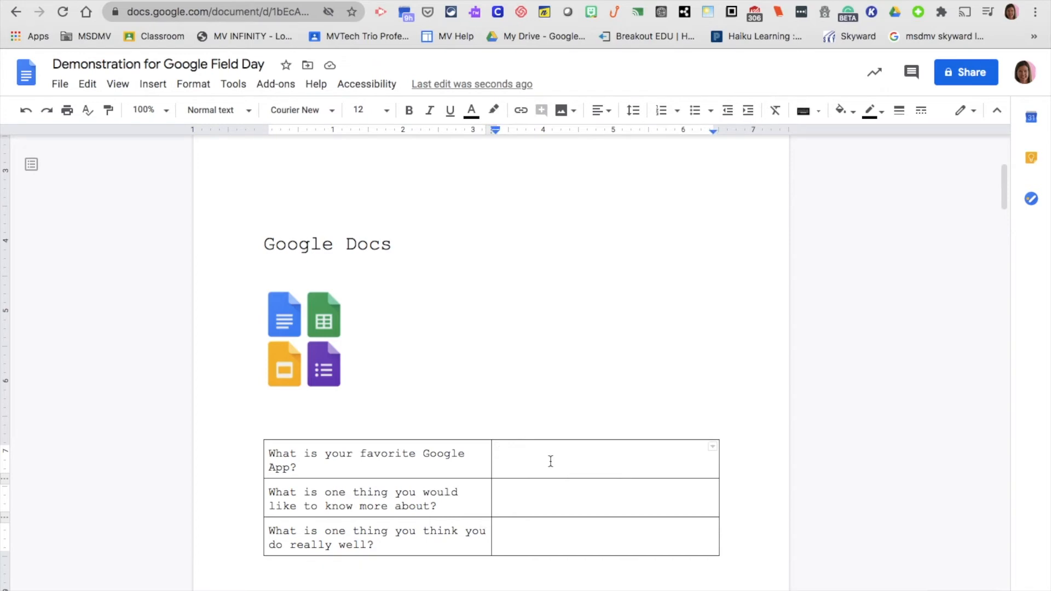
text(An)
key(BackSpace)
key(BackSpace)
click(322, 461)
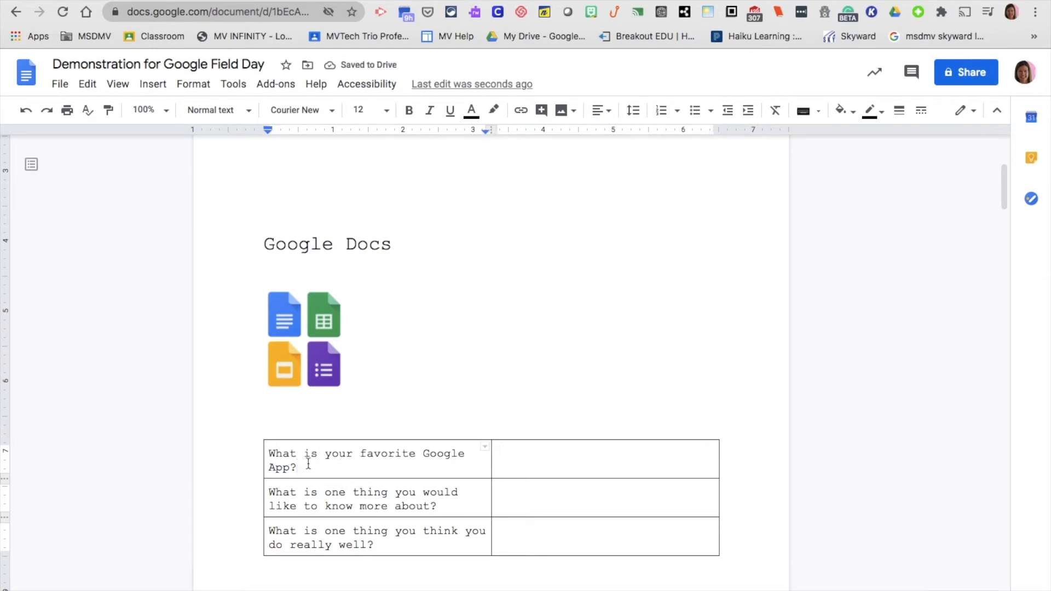
Add a header row above the questions labelled 'Questions' and 'Responses'
right_click(306, 462)
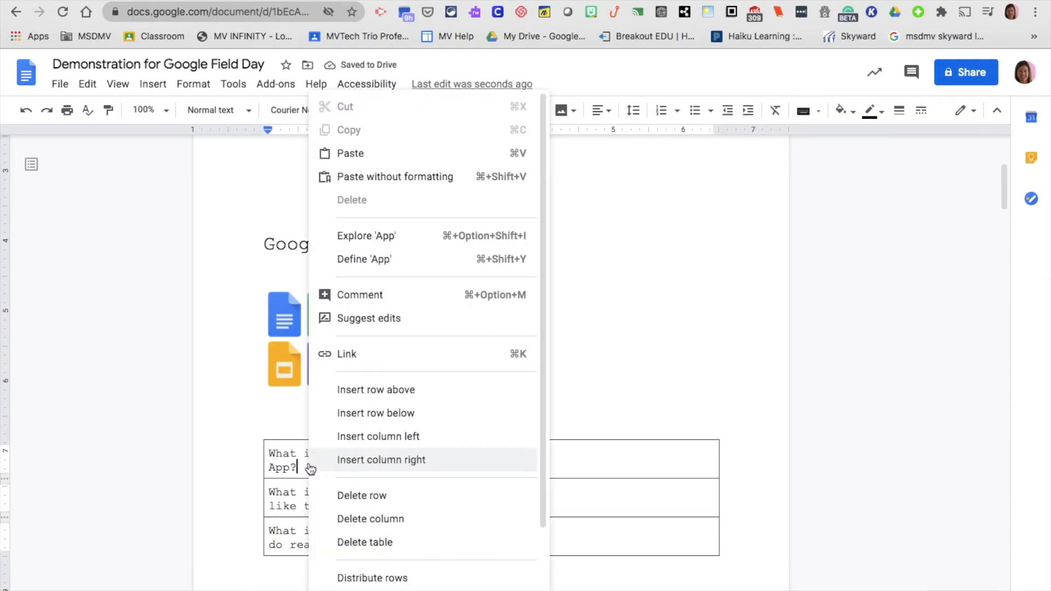
click(332, 392)
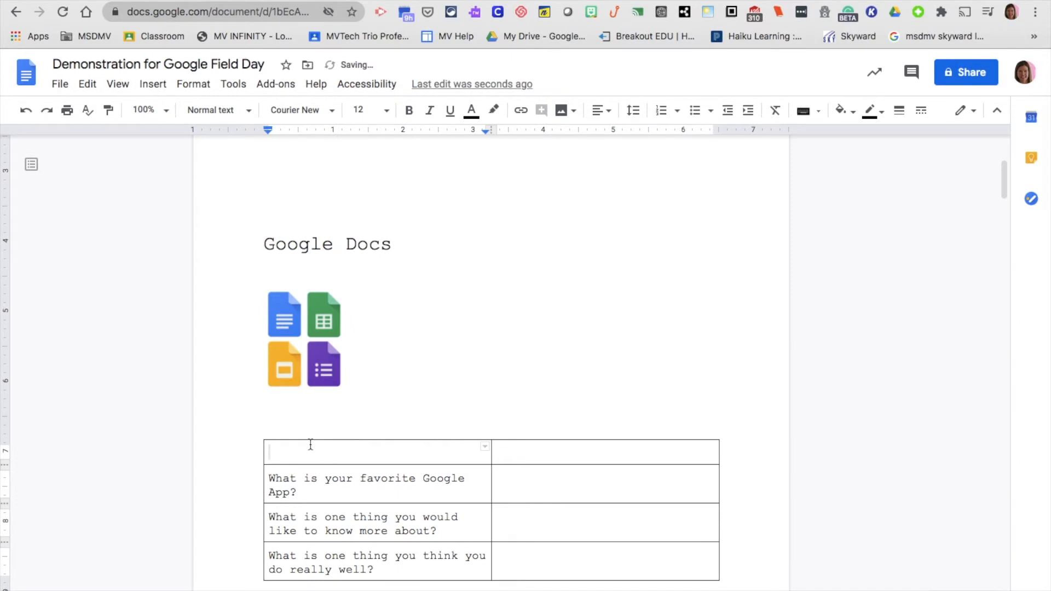
text(Questions)
click(537, 454)
text(A)
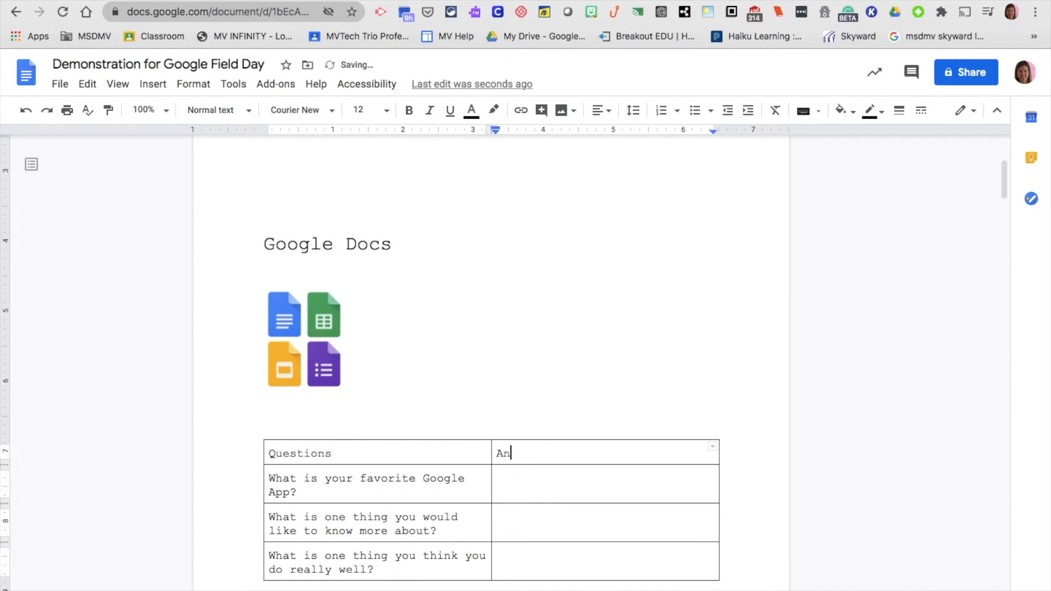
key(BackSpace)
text(Responses)
click(524, 483)
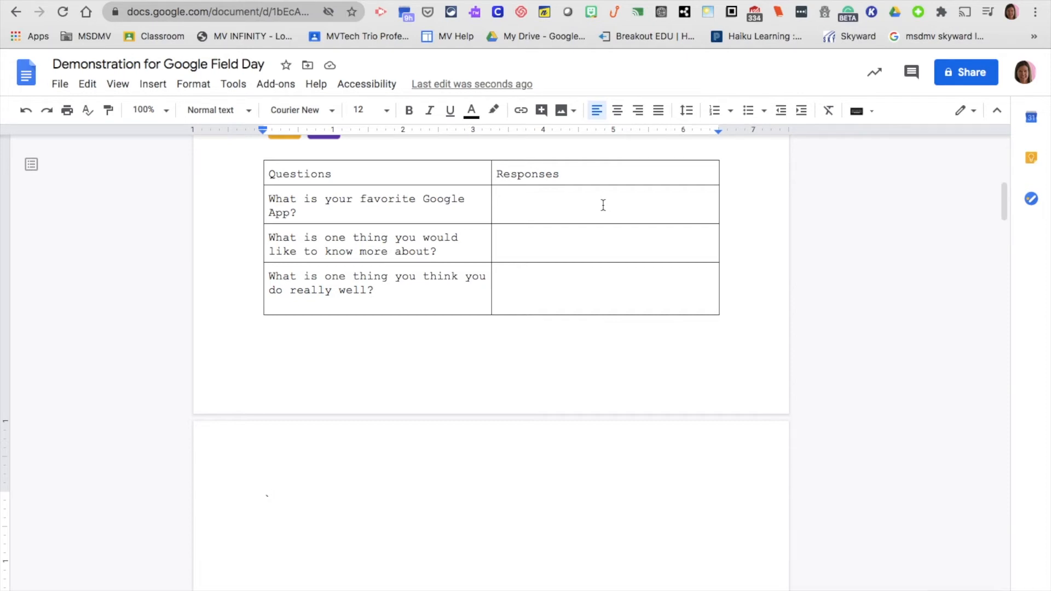
click(151, 84)
mouse_move(186, 160)
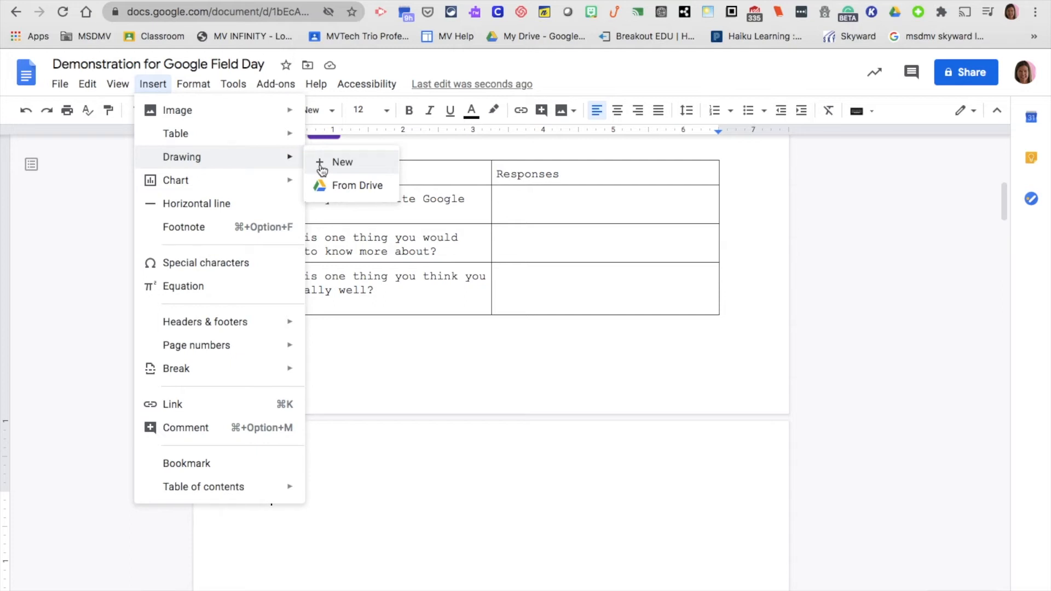
Start a new drawing and draw a right-pointing arrow near the canvas's top left
click(346, 163)
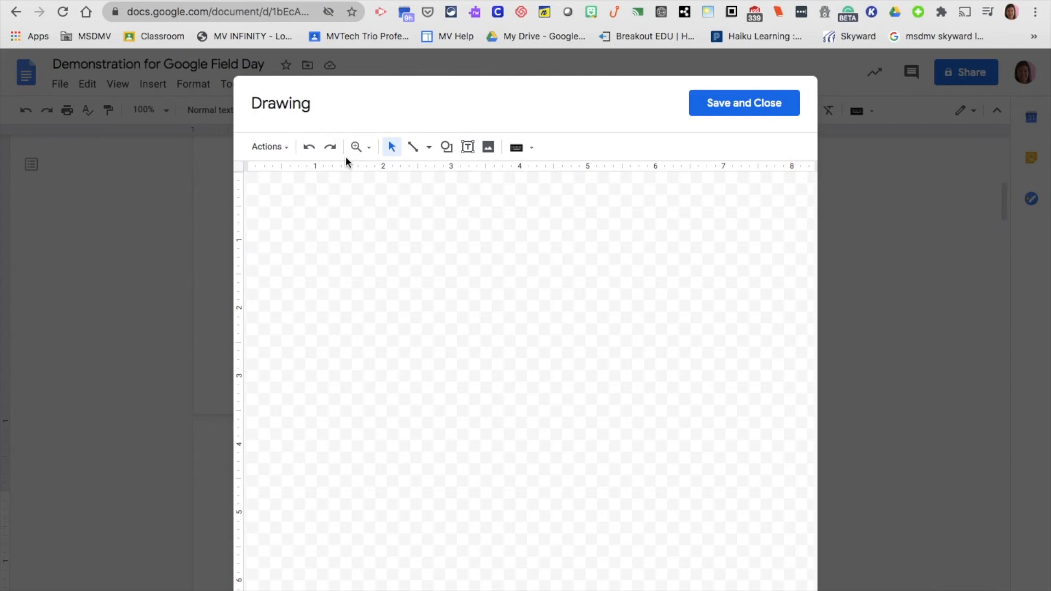
click(447, 147)
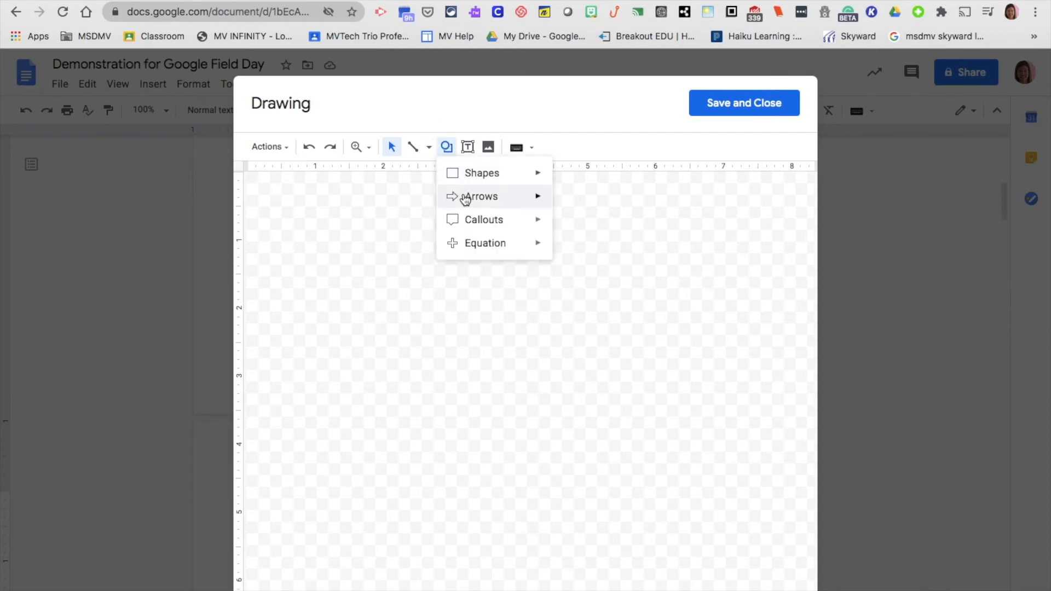
mouse_move(467, 197)
click(568, 202)
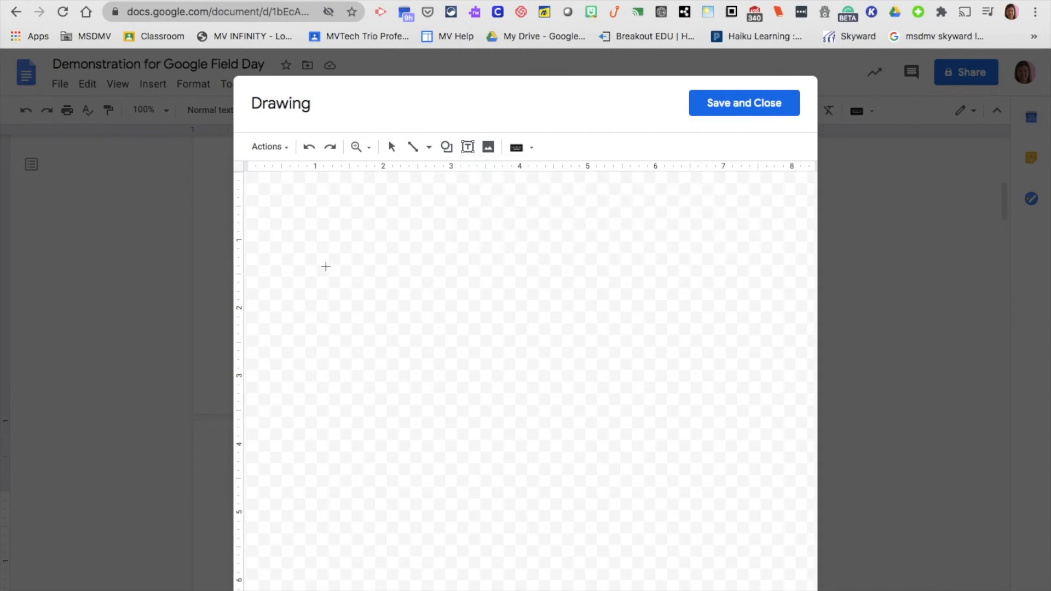
drag(307, 241, 467, 294)
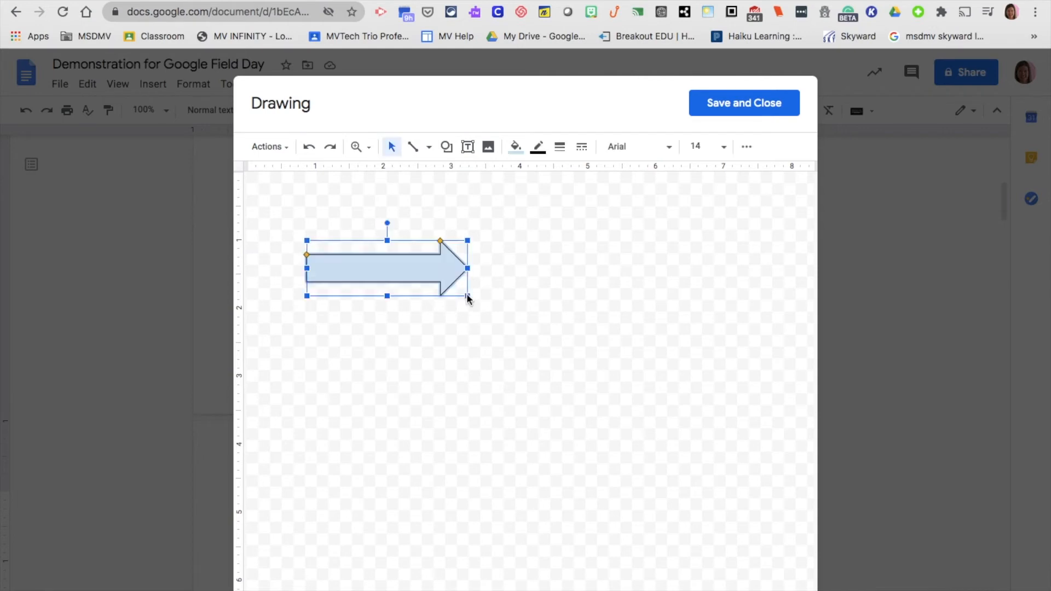
Give the arrow a bright blue fill, a red outline and a 4px border weight
click(515, 146)
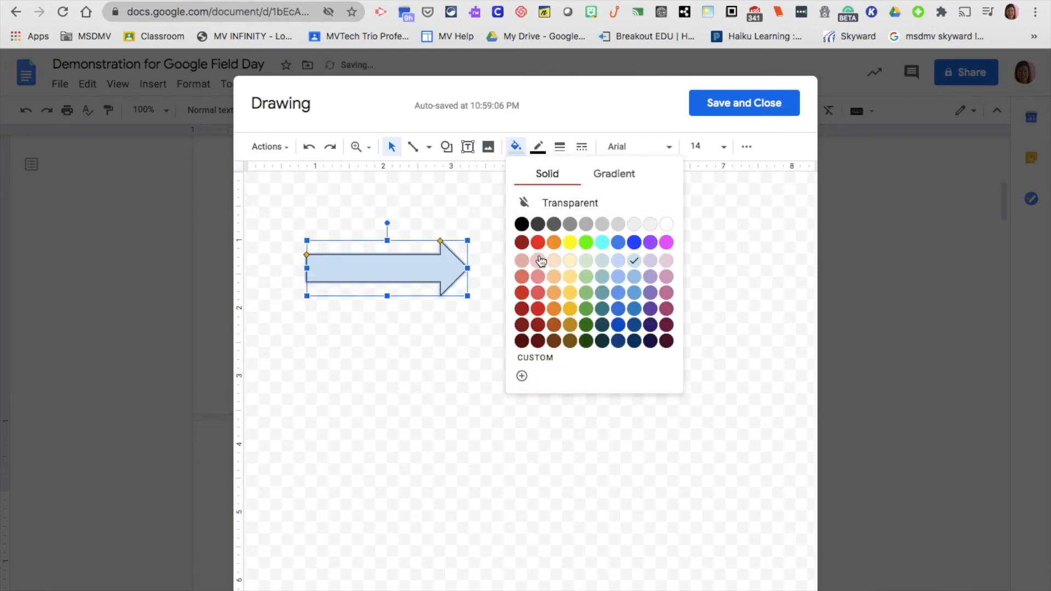
click(634, 243)
click(538, 147)
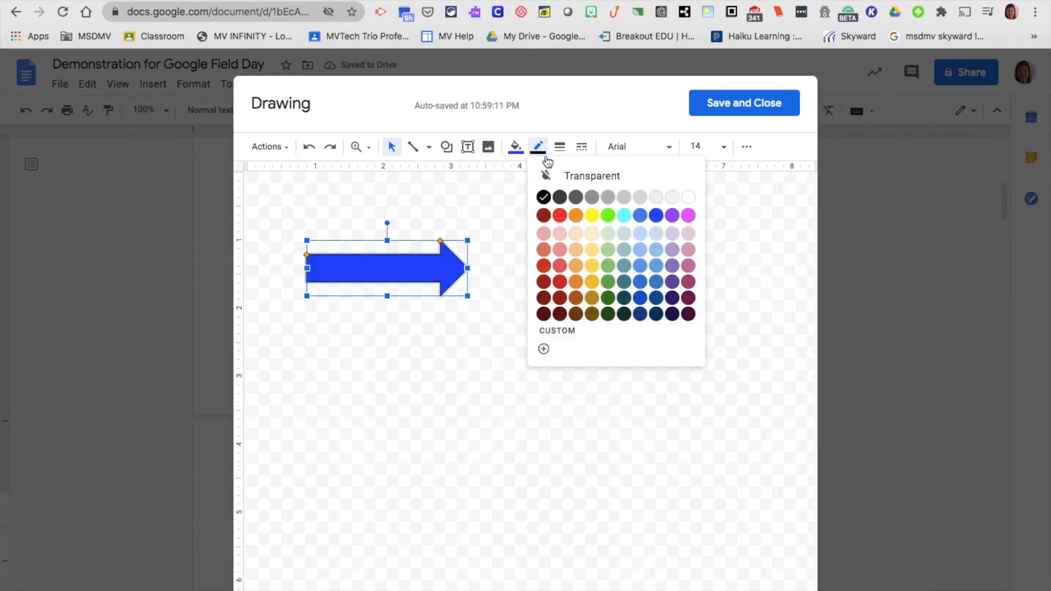
click(559, 217)
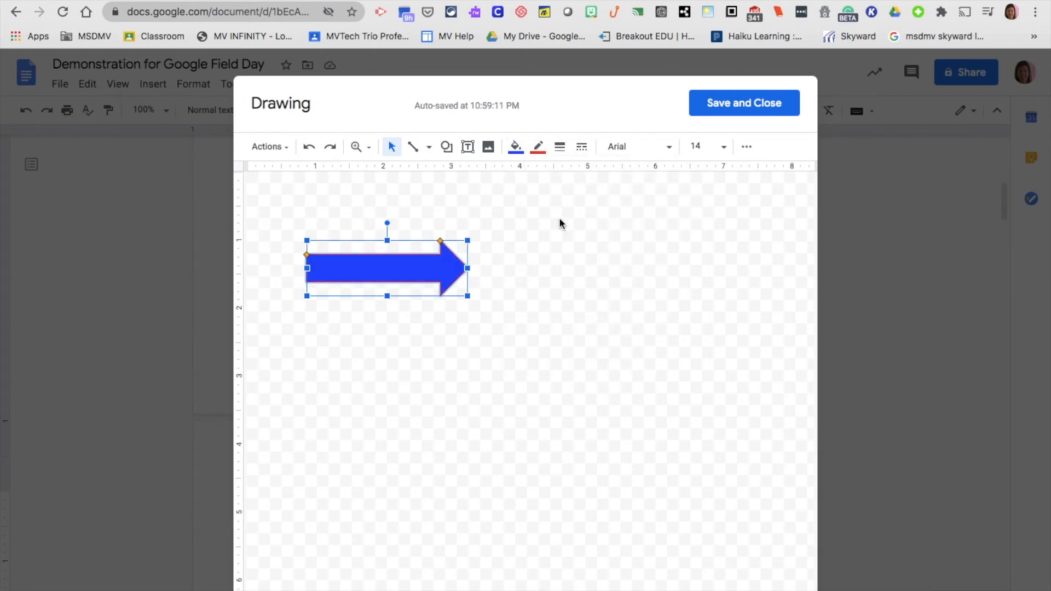
click(559, 146)
click(582, 243)
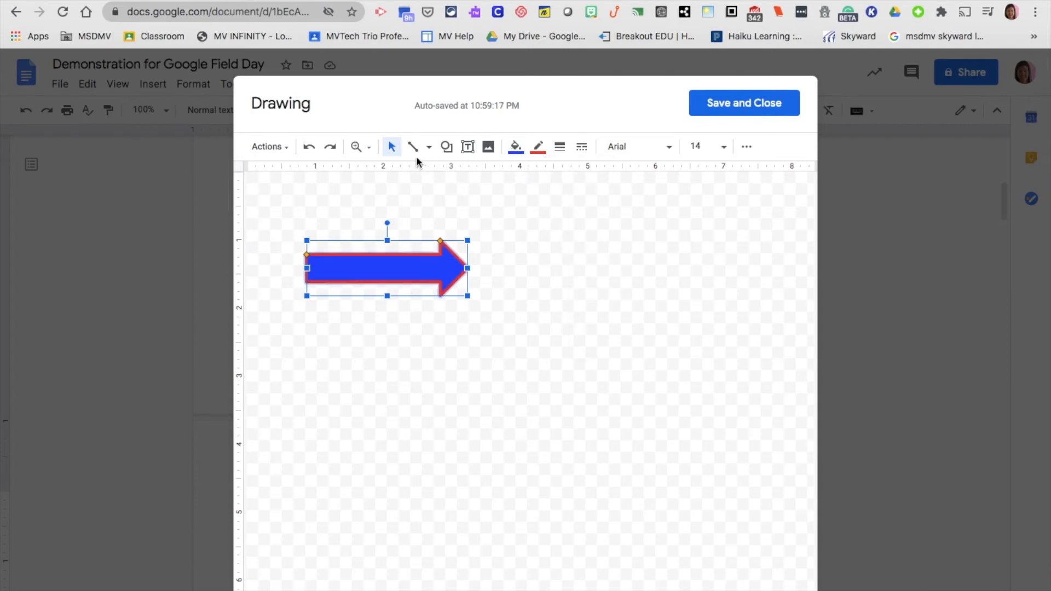
click(485, 155)
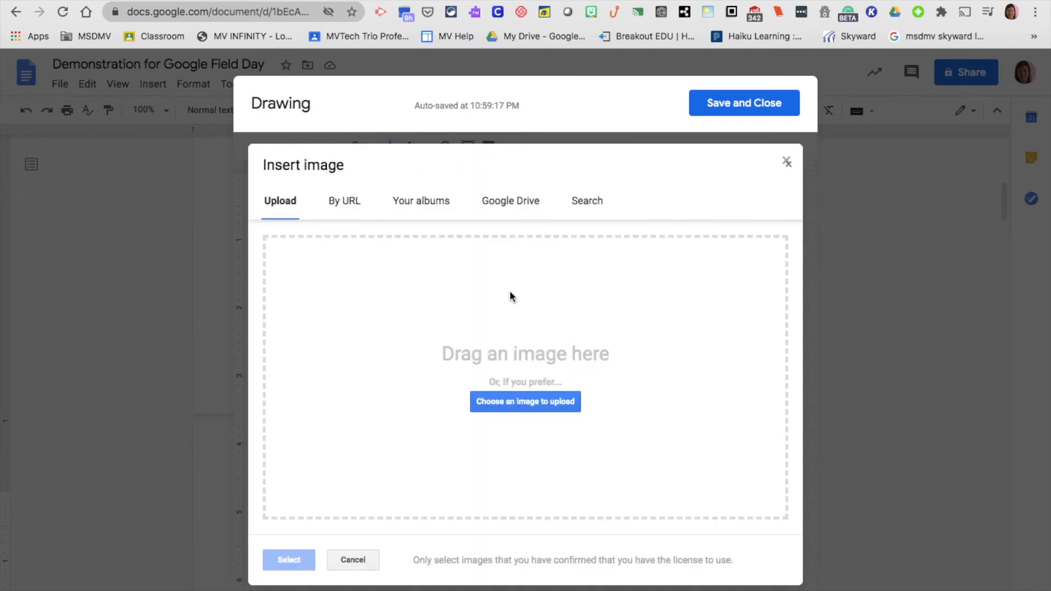
Search the web for 'Google logo' and add the second result to the drawing
click(587, 203)
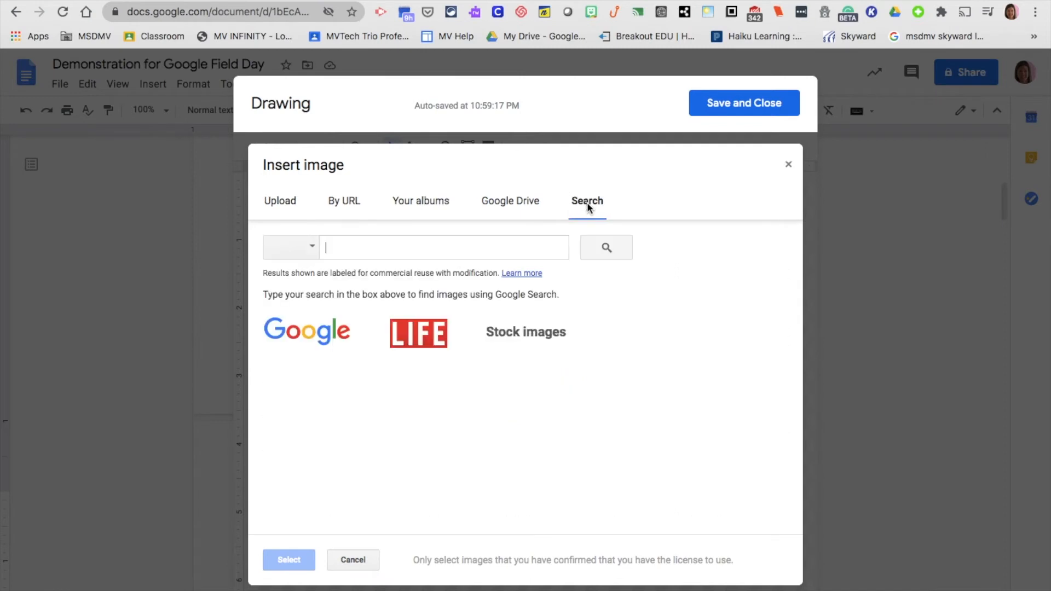
click(406, 252)
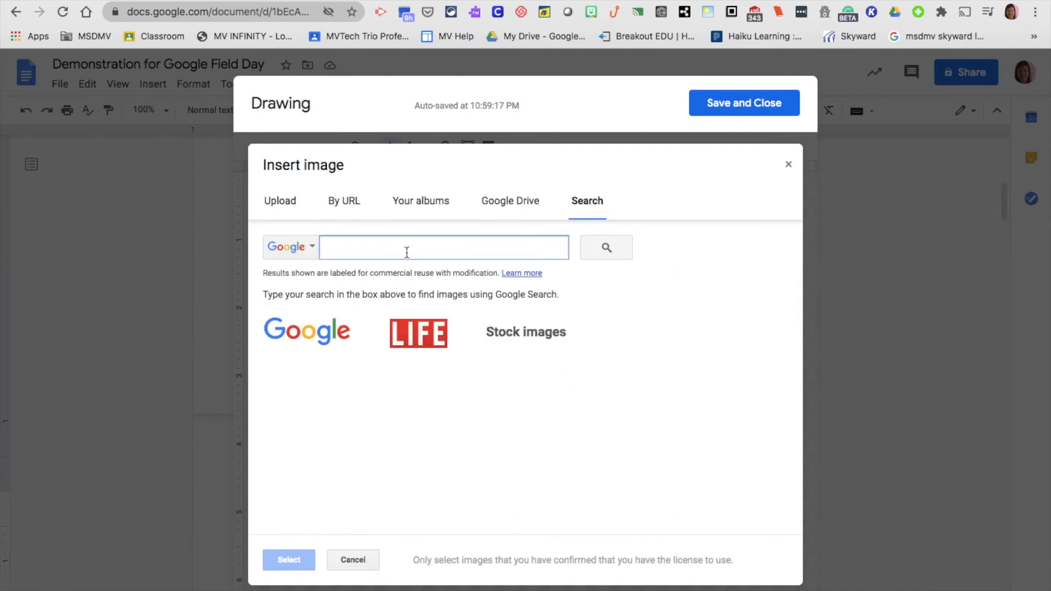
text(G)
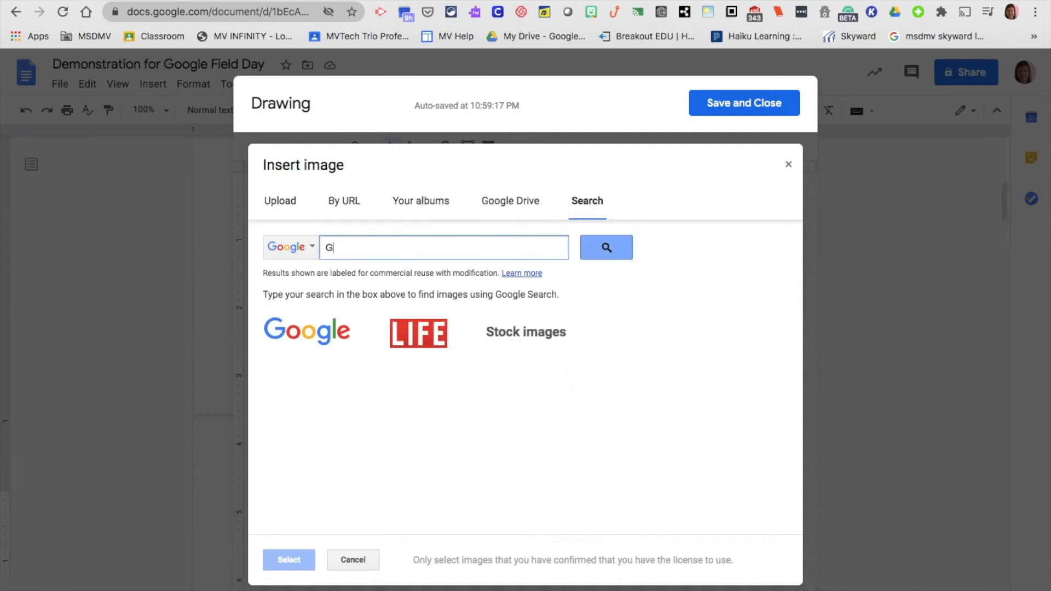
text(oogle logo)
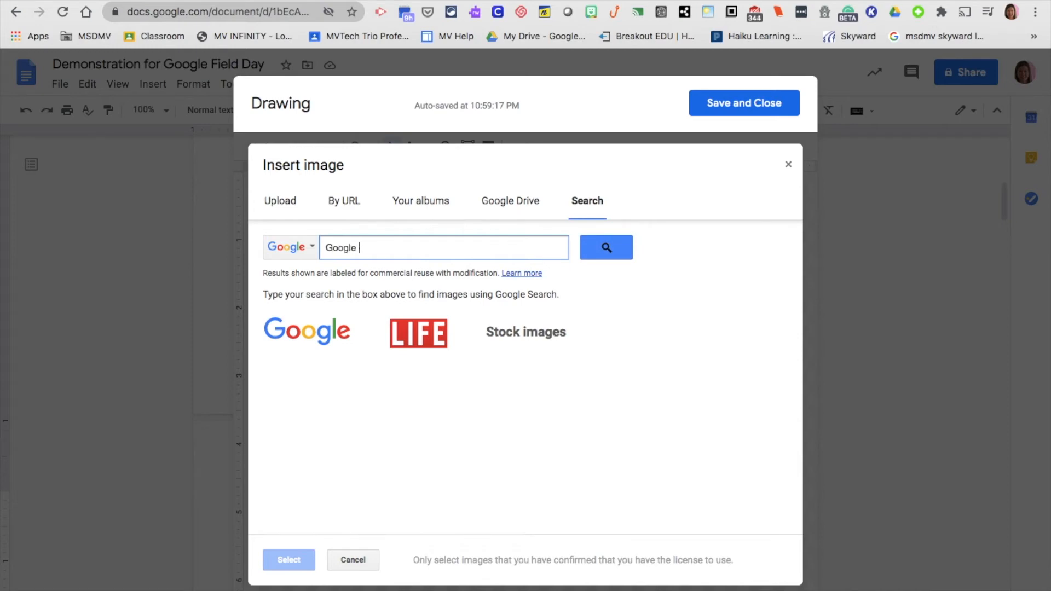
click(613, 251)
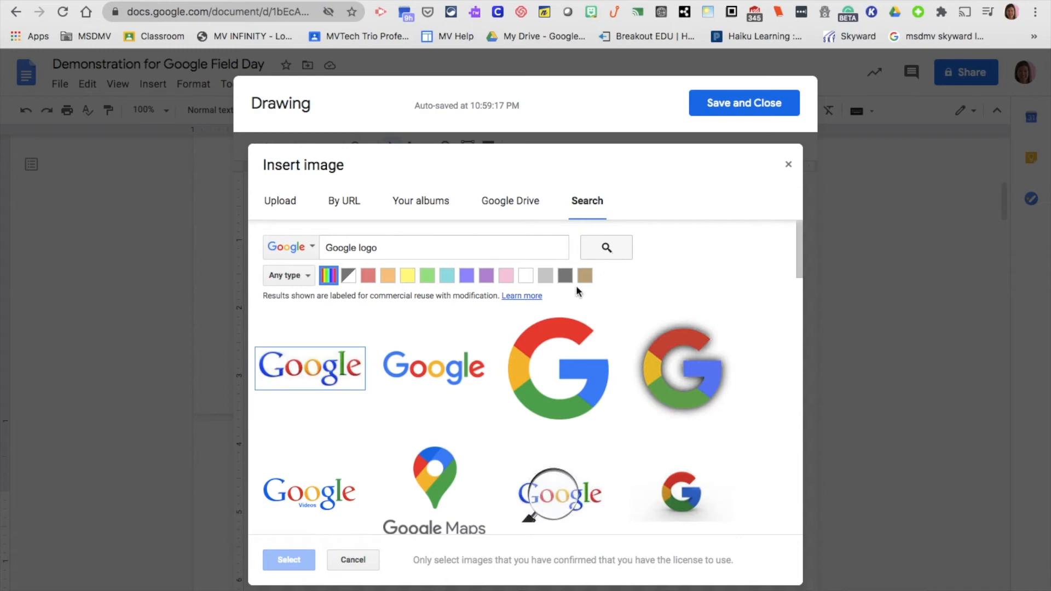
click(430, 378)
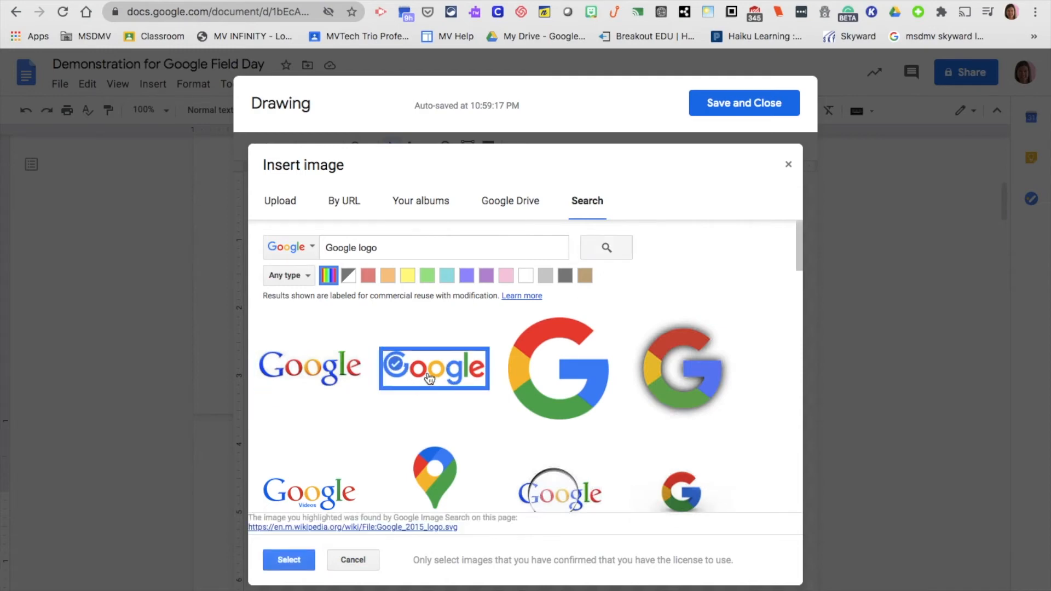
click(287, 561)
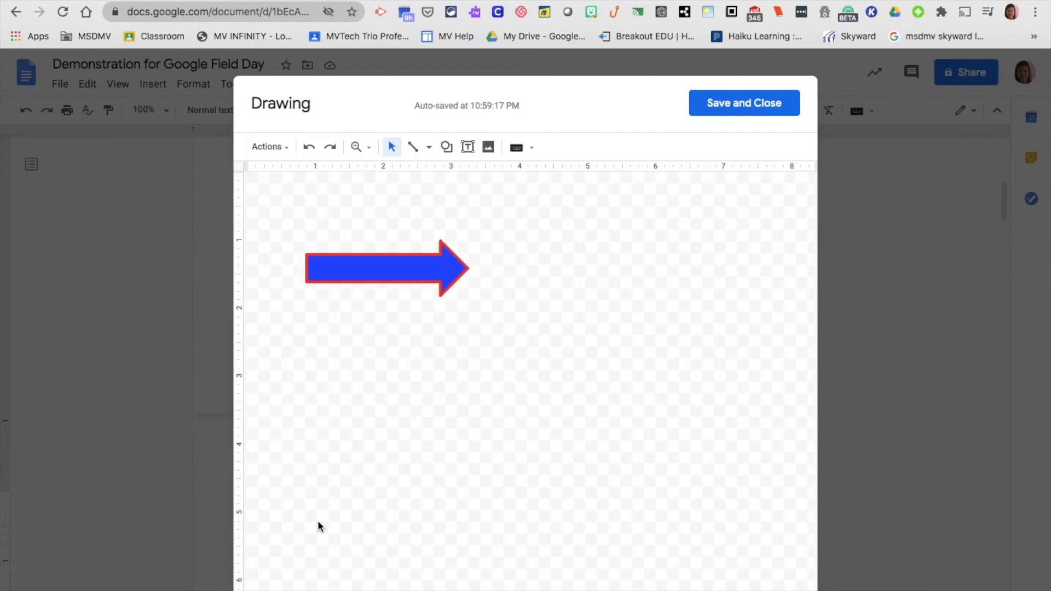
click(434, 276)
Move and rotate the blue arrow to point down into the logo's red 'o', bringing it forward
drag(434, 276, 501, 315)
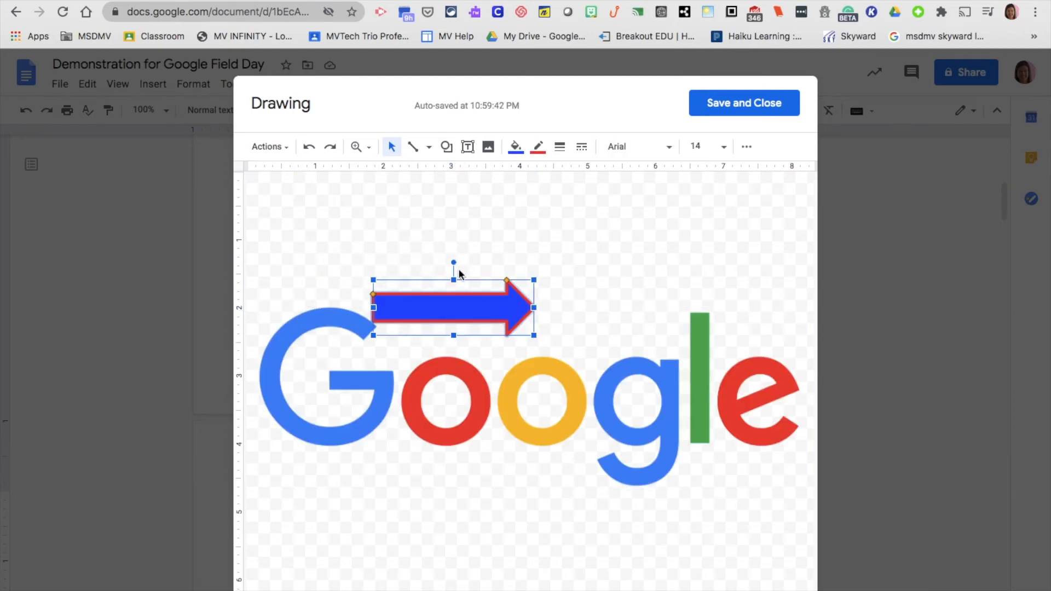
drag(454, 263, 513, 291)
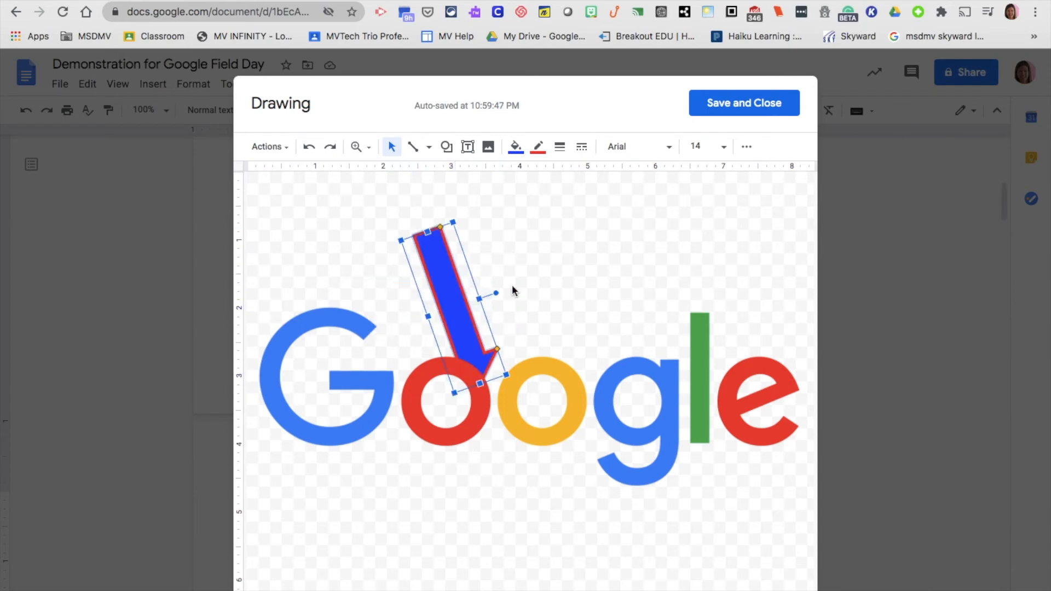
right_click(453, 308)
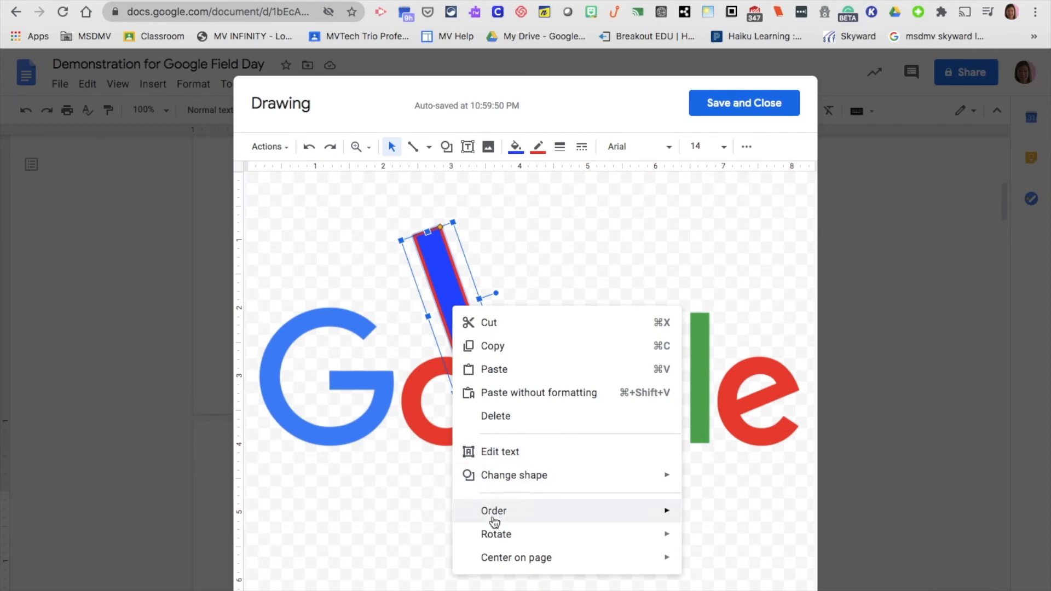
mouse_move(494, 516)
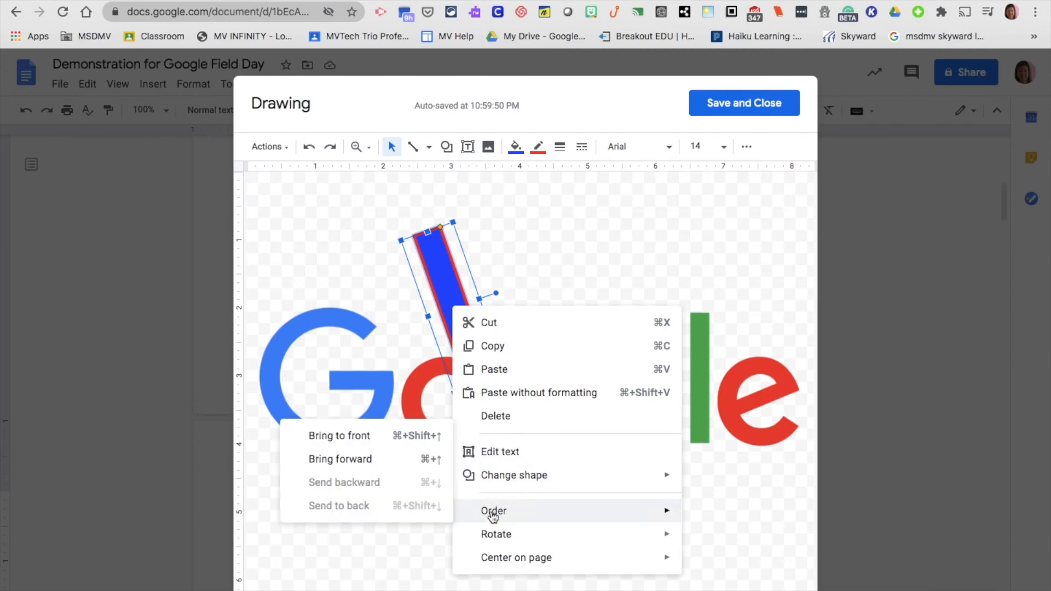
click(398, 459)
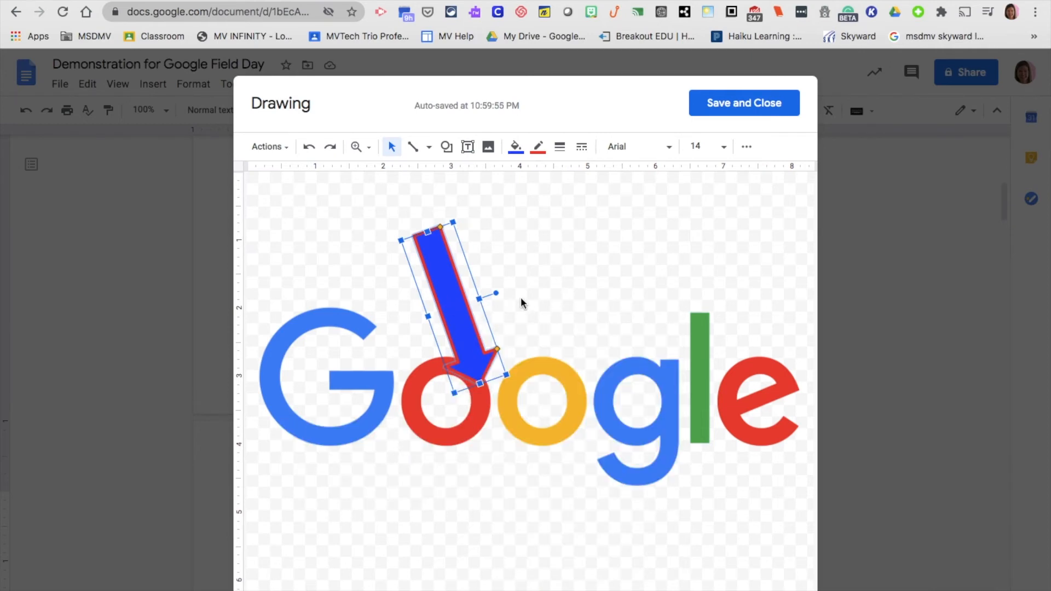
click(468, 150)
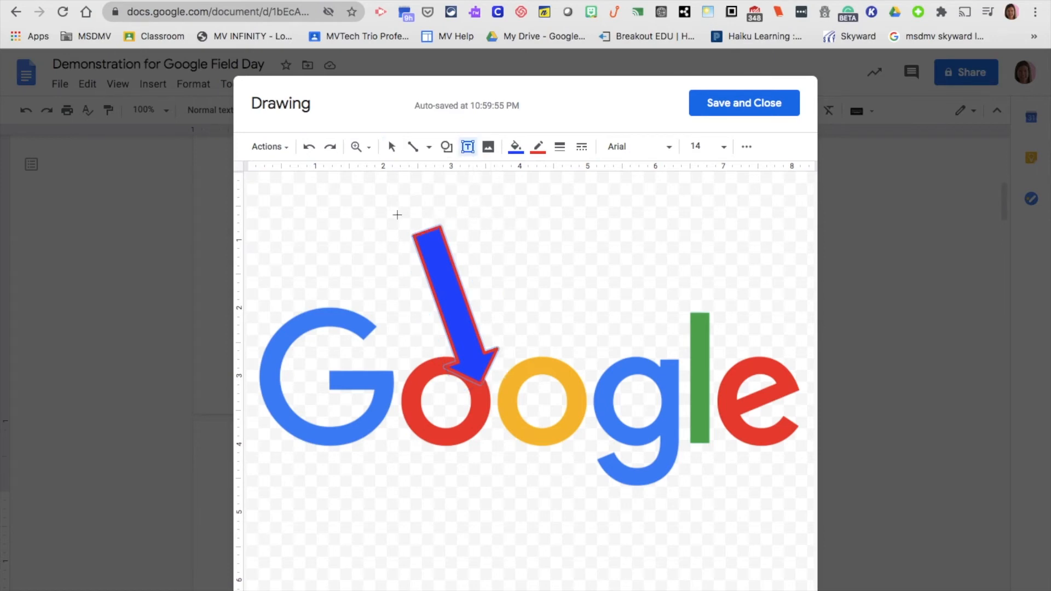
Add an 'I love Google!' text box over the logo and save the drawing into the document
drag(499, 246, 656, 300)
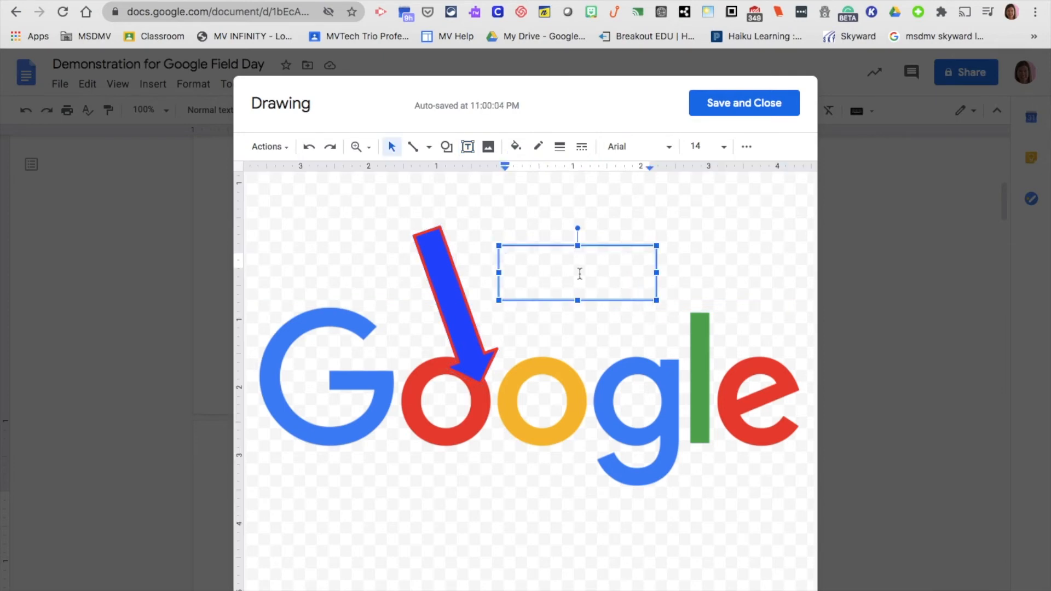
text(I love Google!)
drag(558, 247, 566, 322)
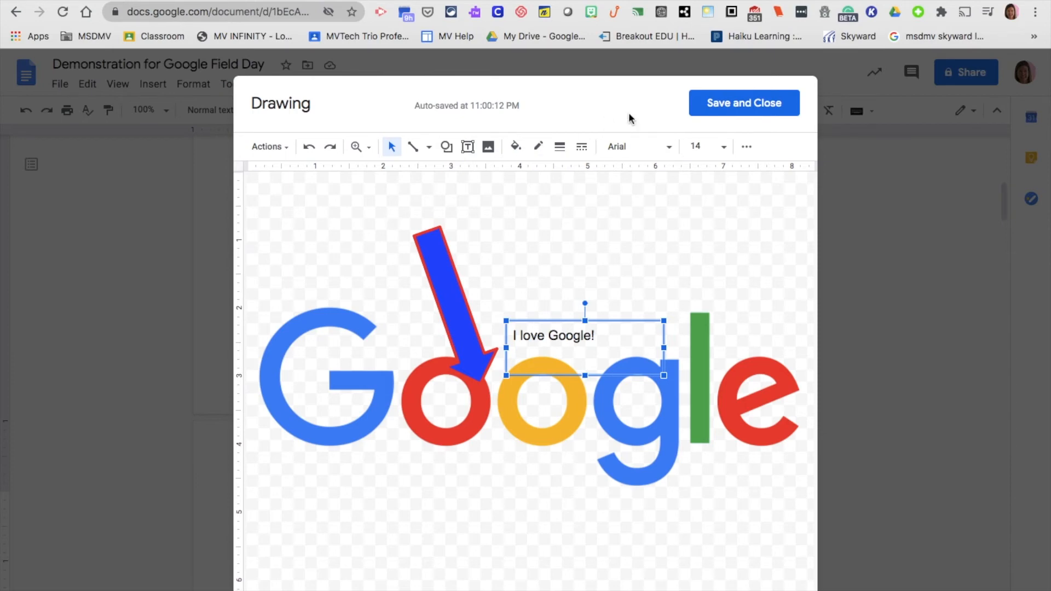
click(736, 102)
scroll(502, 385, down, 5)
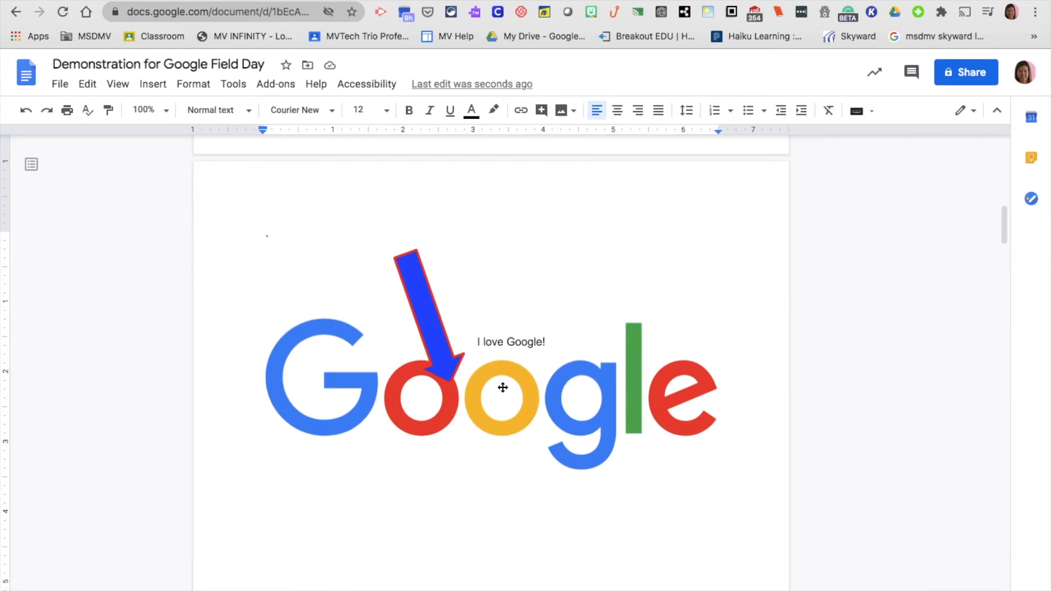
scroll(502, 387, up, 2)
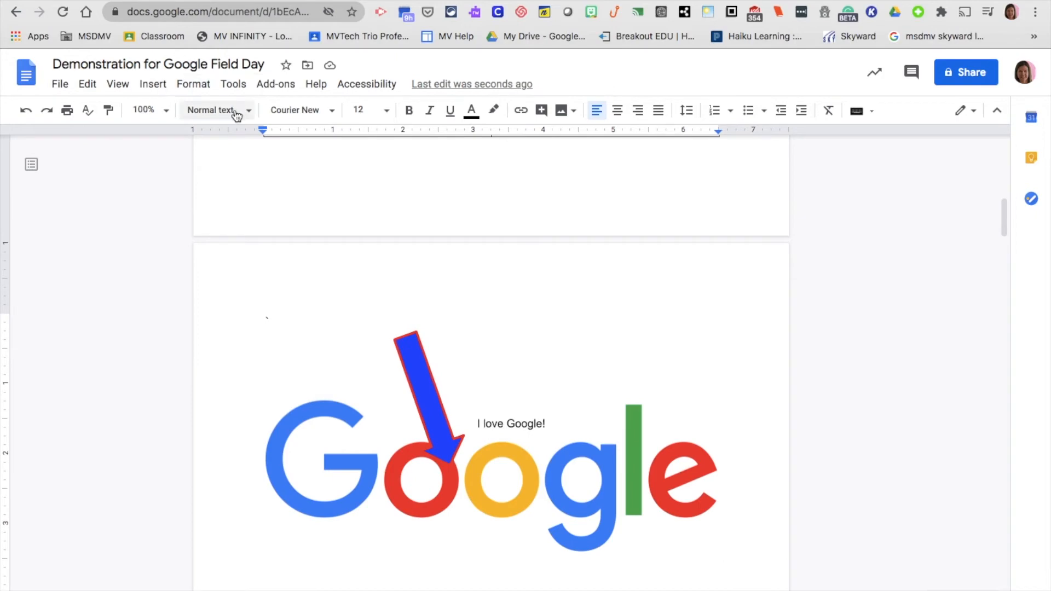
click(154, 85)
Insert the Cause and effect drawing from Drive, linked to source, then add a page break
mouse_move(183, 159)
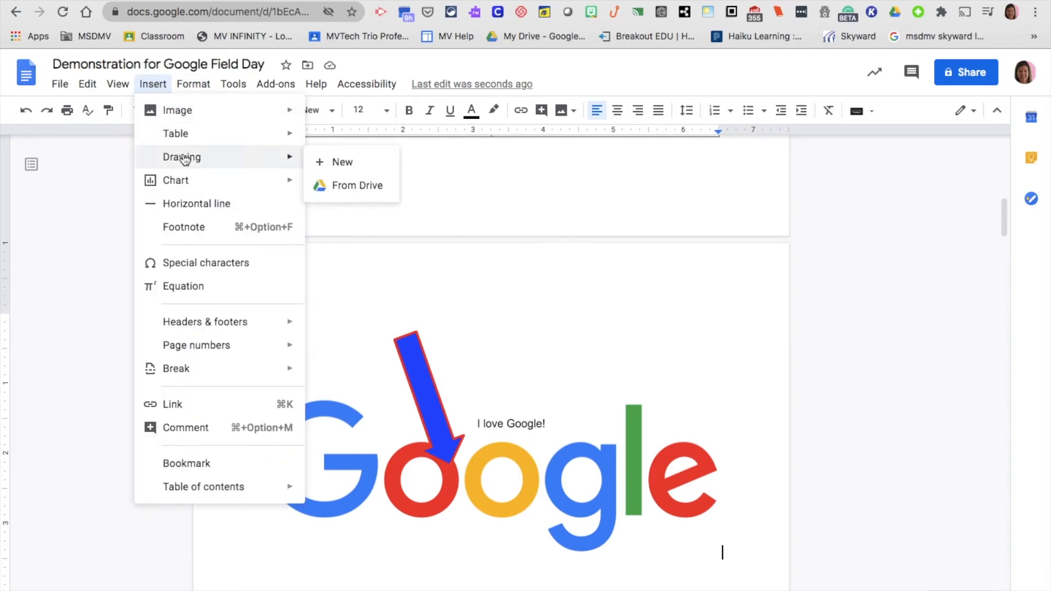
click(345, 187)
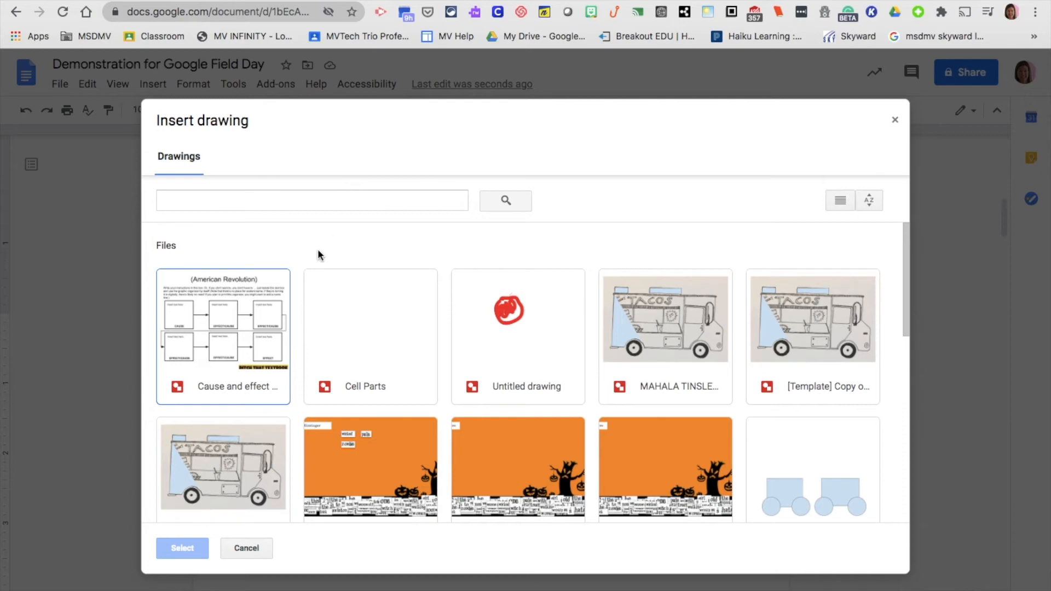
scroll(401, 331, down, 9)
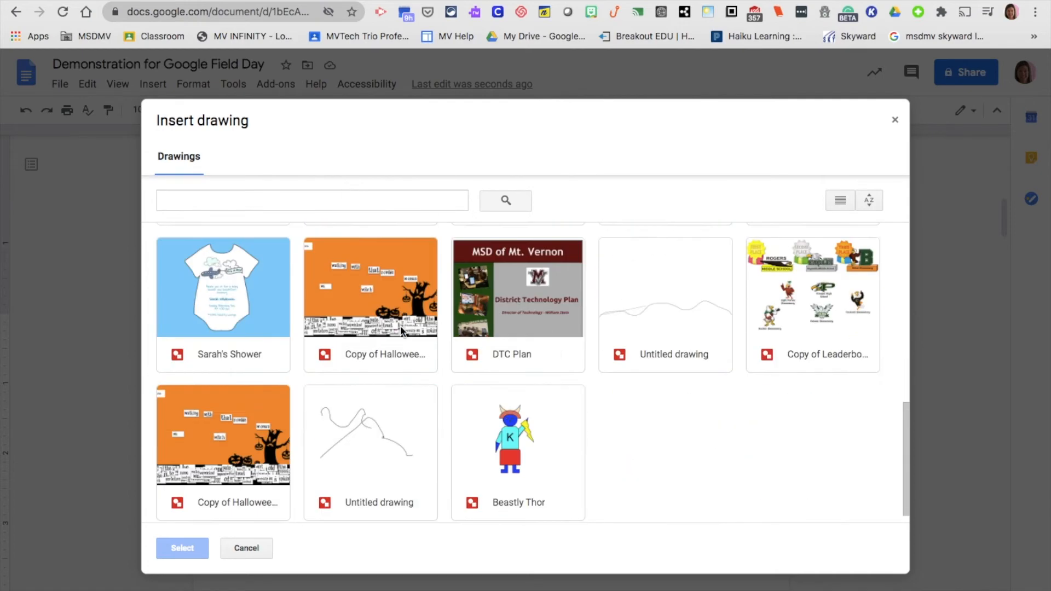
scroll(400, 326, up, 5)
scroll(399, 327, up, 3)
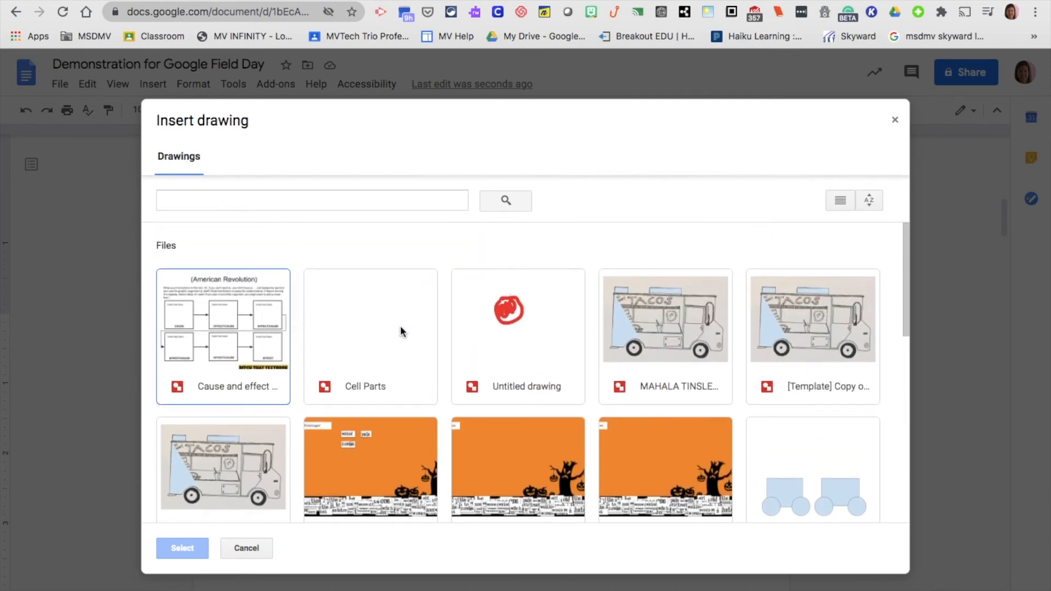
click(244, 329)
click(183, 548)
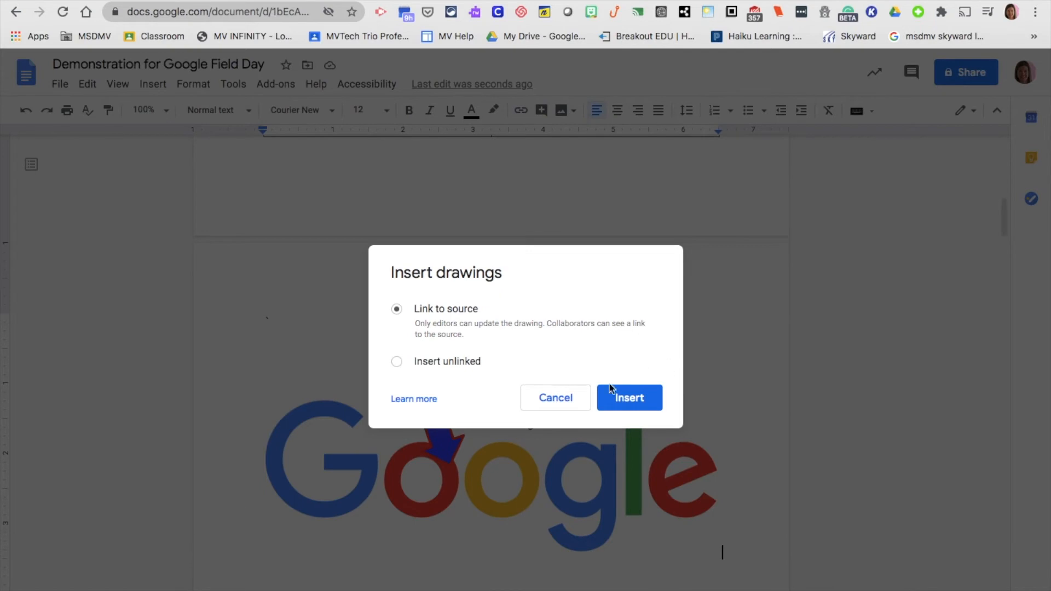
click(618, 408)
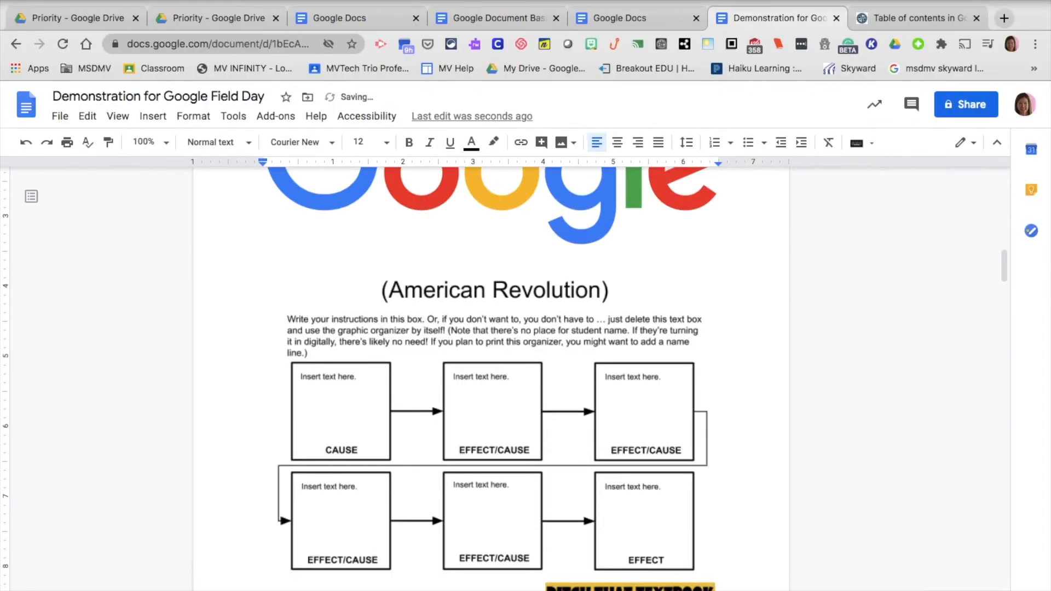
key(ctrl+Return)
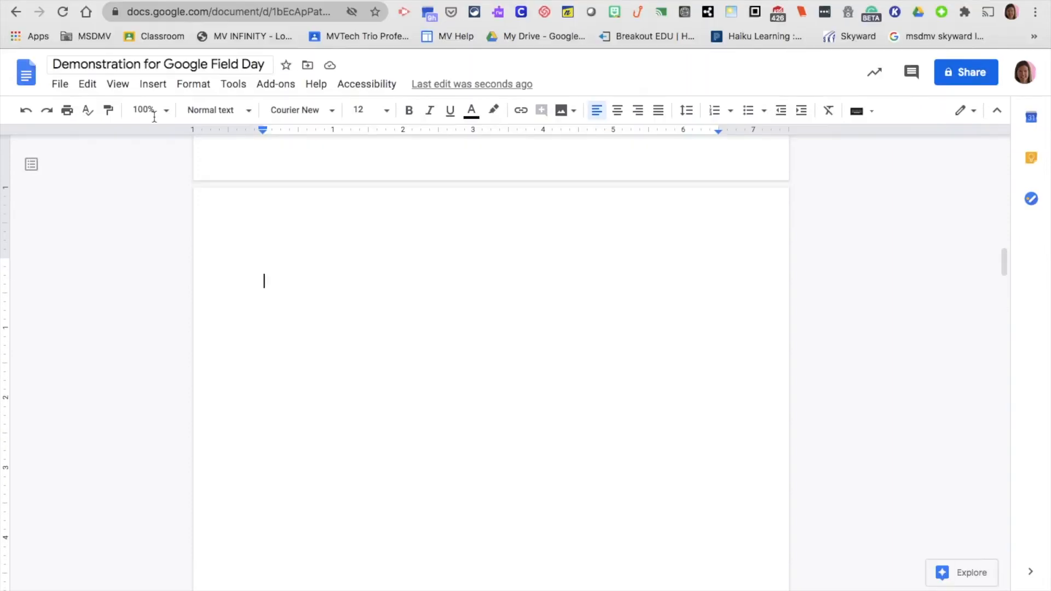
Insert a Points scored bar chart, select it and show its link options
click(153, 86)
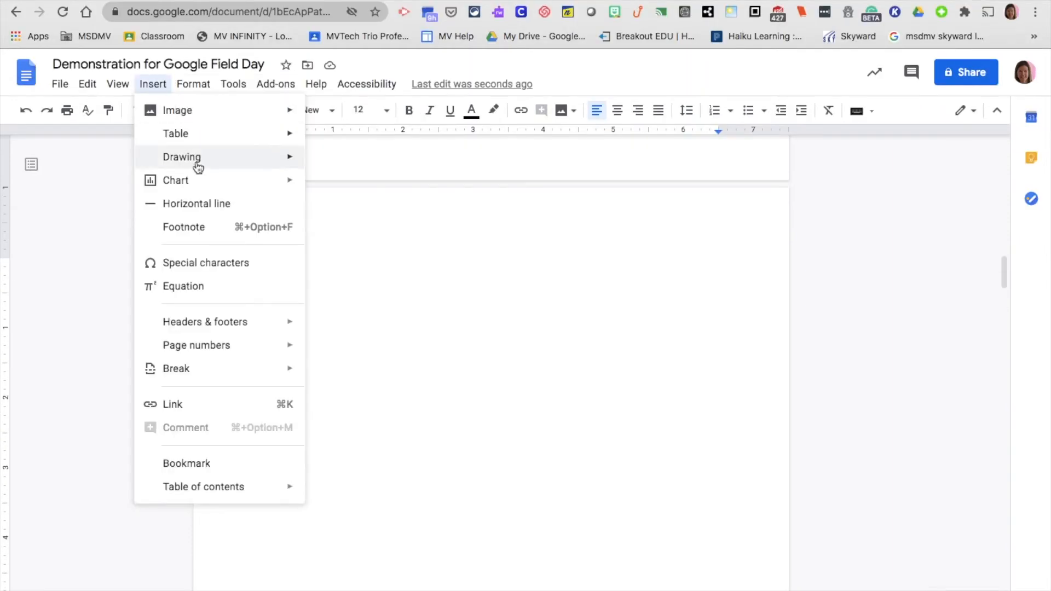
mouse_move(200, 188)
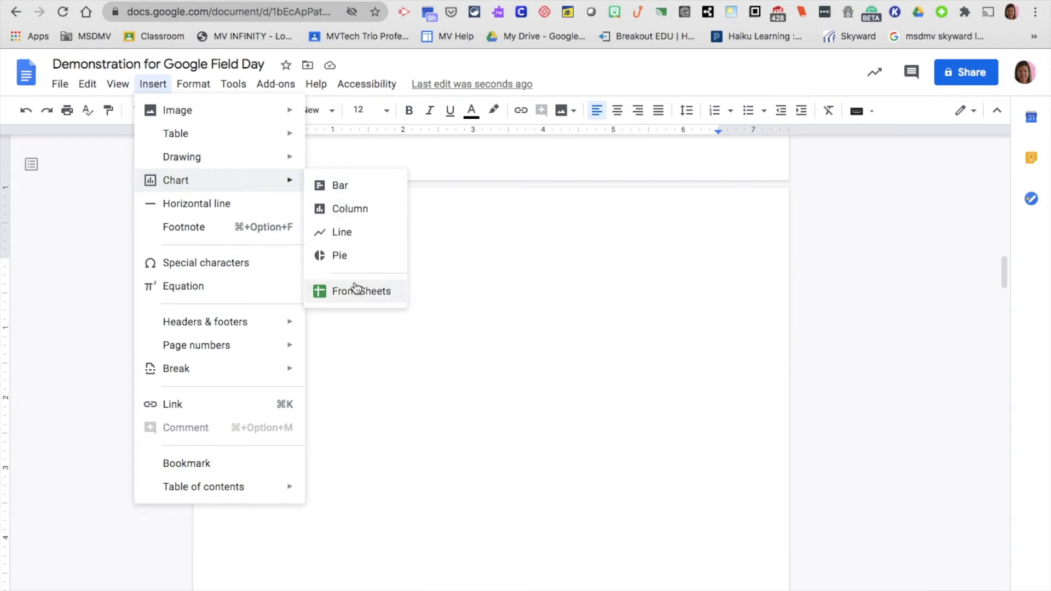
click(340, 190)
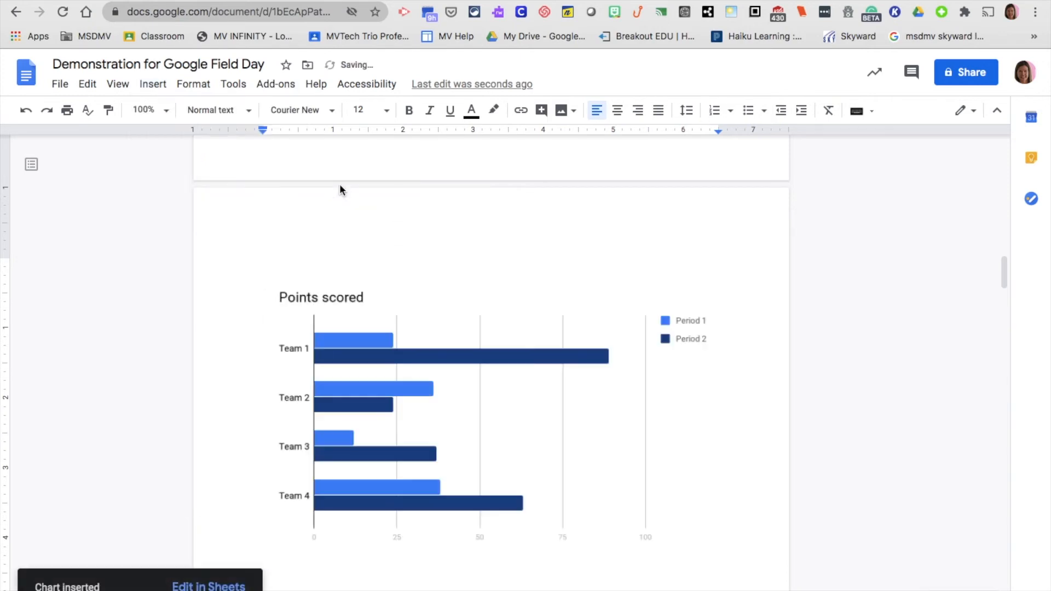
click(536, 350)
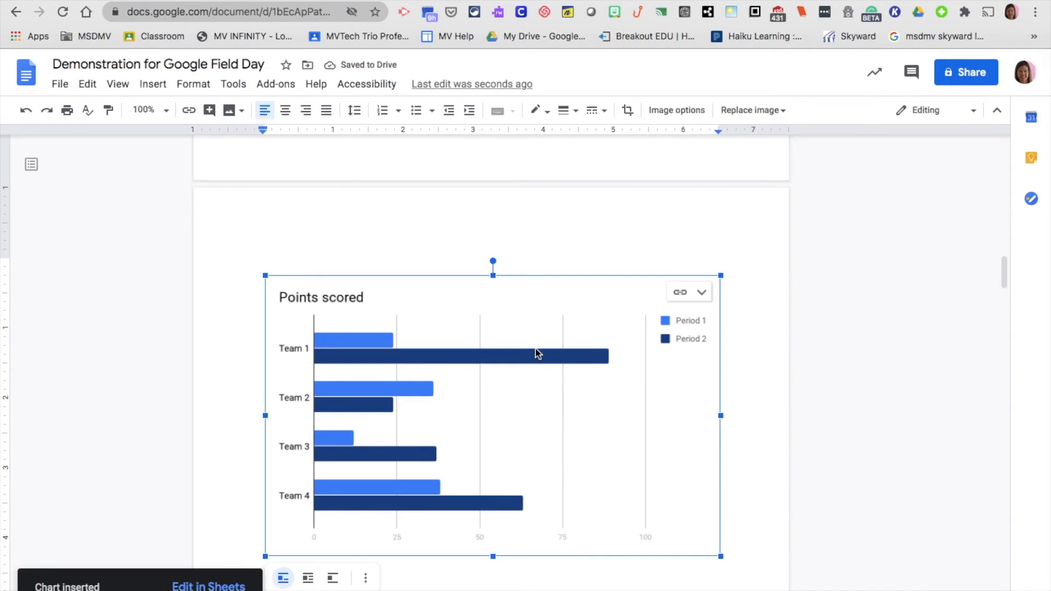
click(701, 293)
Open the chart's source spreadsheet and rename Team 1 in A2 to Wildcats
click(677, 342)
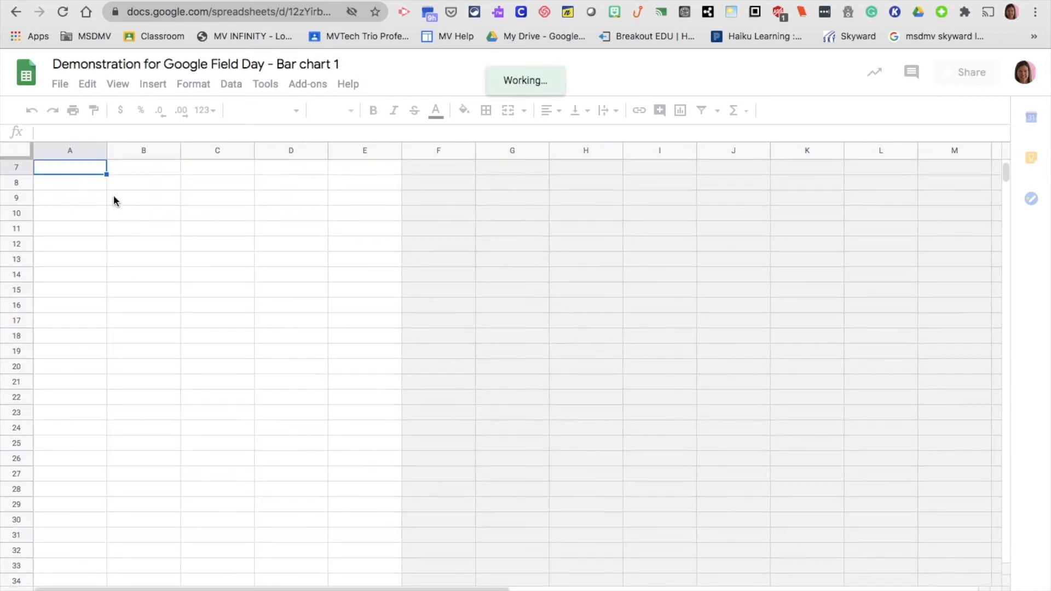
scroll(113, 201, up, 2)
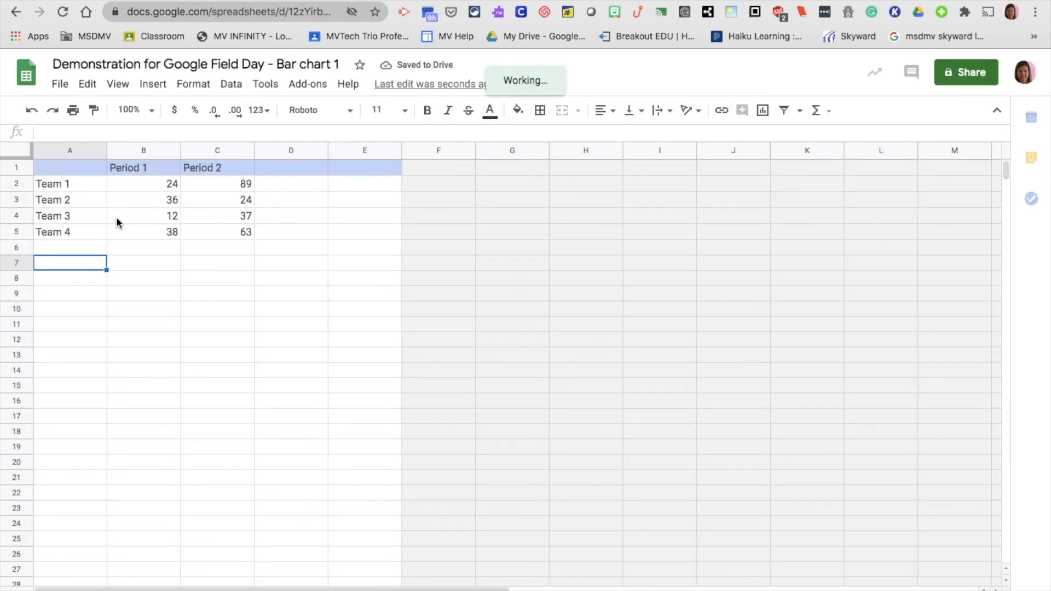
click(67, 181)
double_click(67, 180)
key(BackSpace)
key(BackSpace)
key(BackSpace)
key(BackSpace)
key(BackSpace)
key(BackSpace)
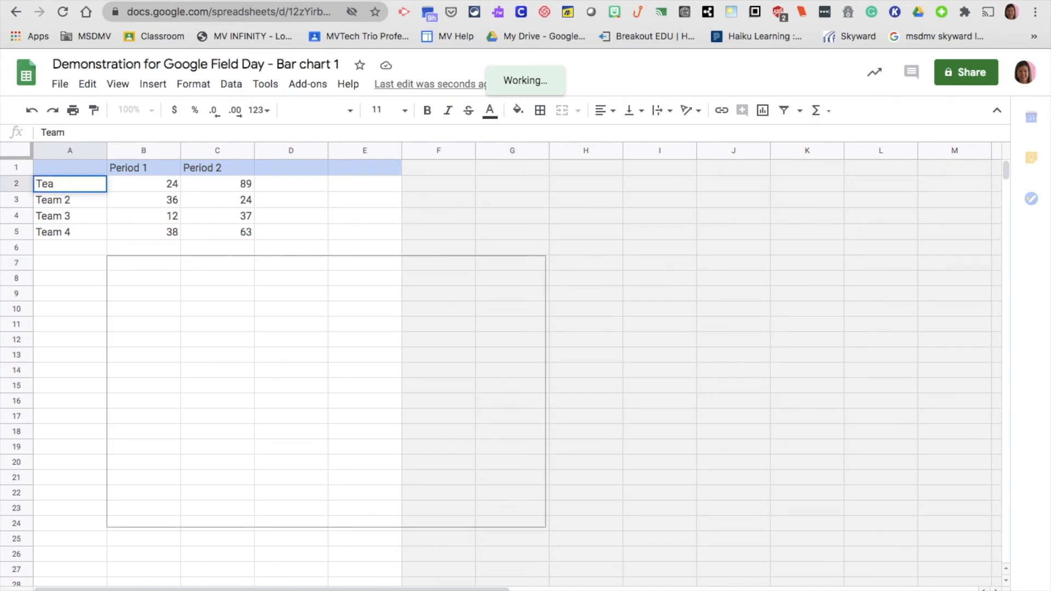
text(Wildcats)
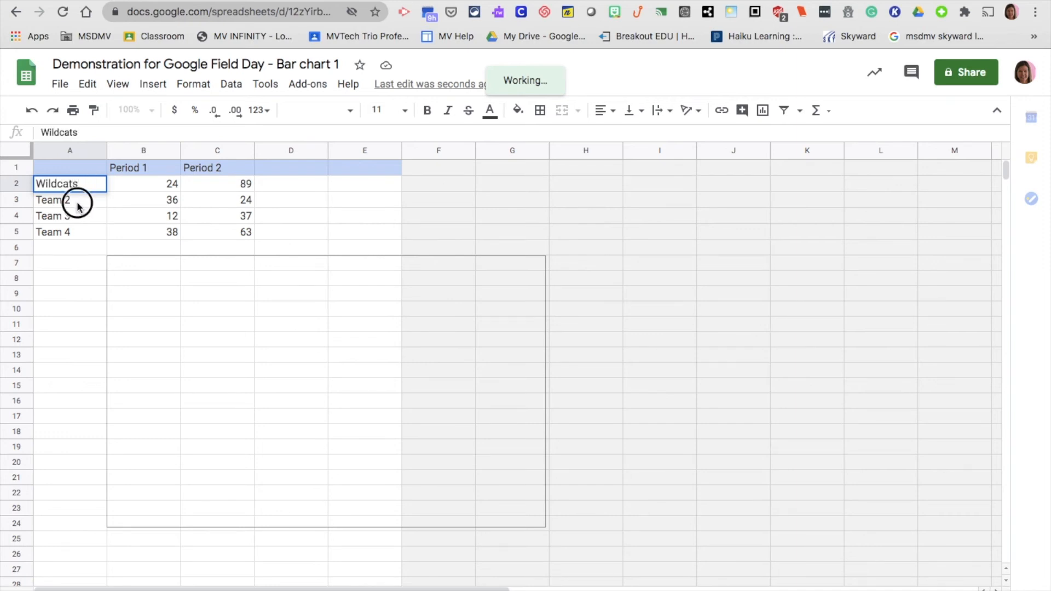
click(77, 205)
Rename the other teams in A3–A5 to Bears, Cardinals and Dolphins
key(Delete)
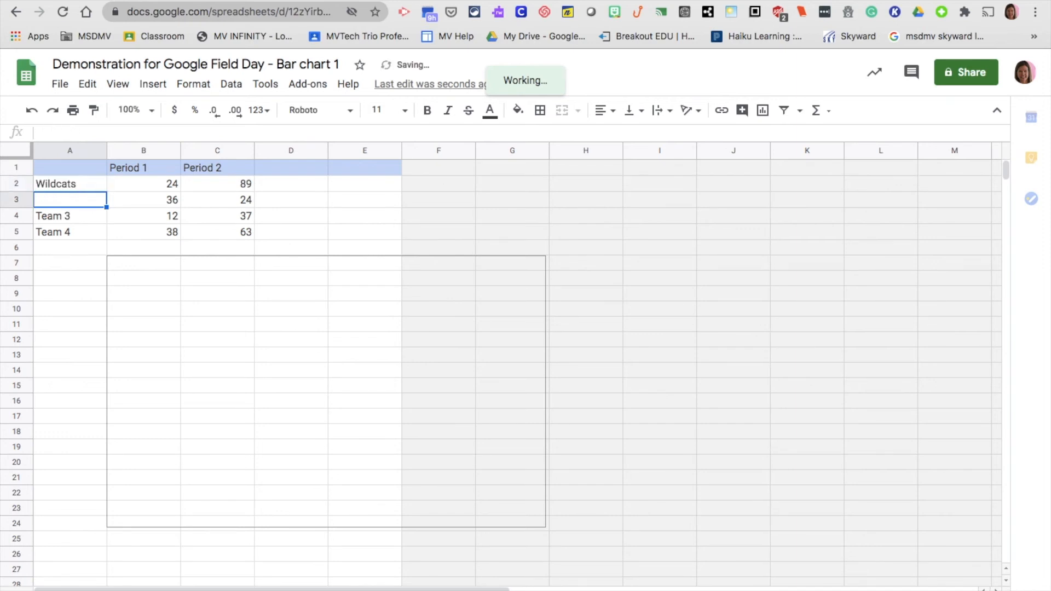
text(Bears)
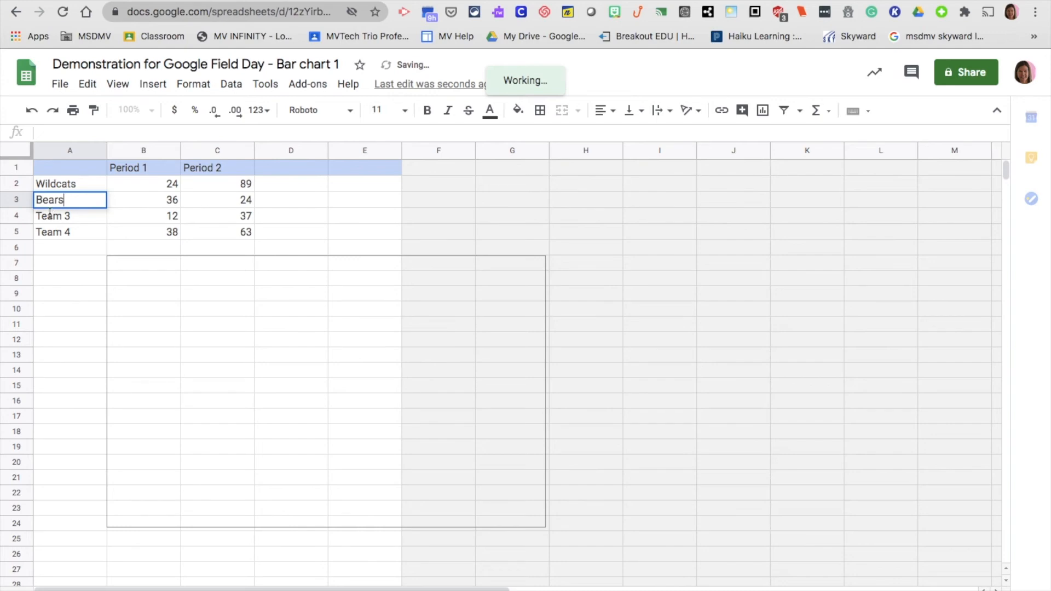
click(63, 218)
key(Delete)
text(Card)
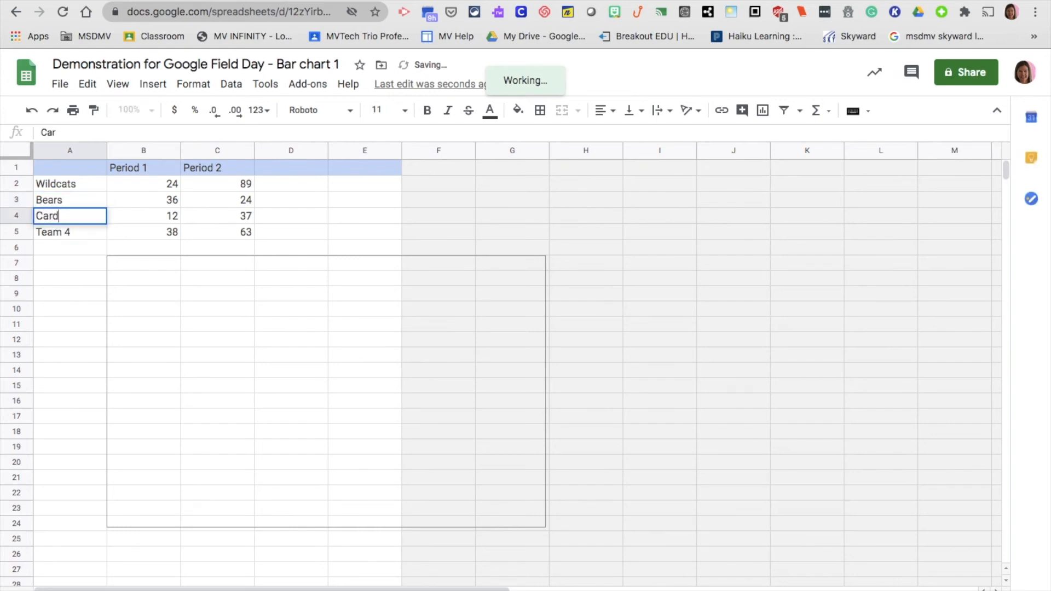
text(inals)
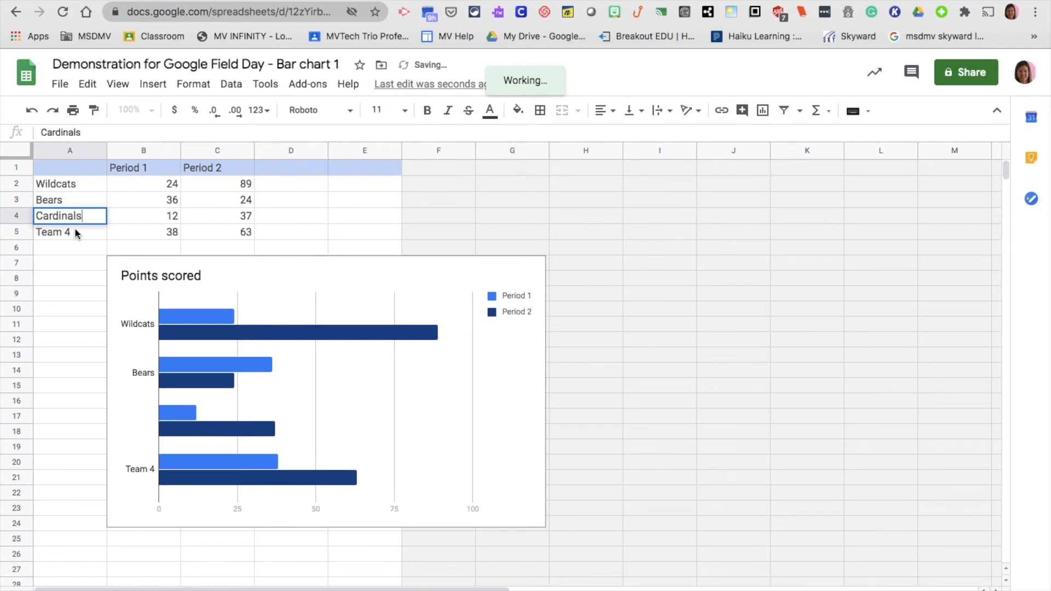
key(Return)
key(Delete)
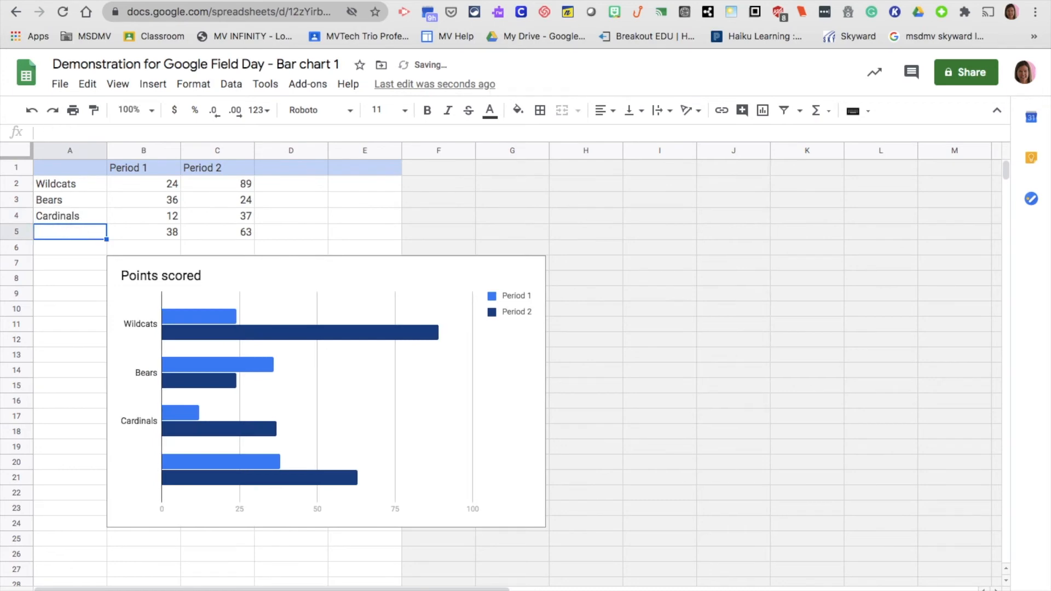
text(Dolphins)
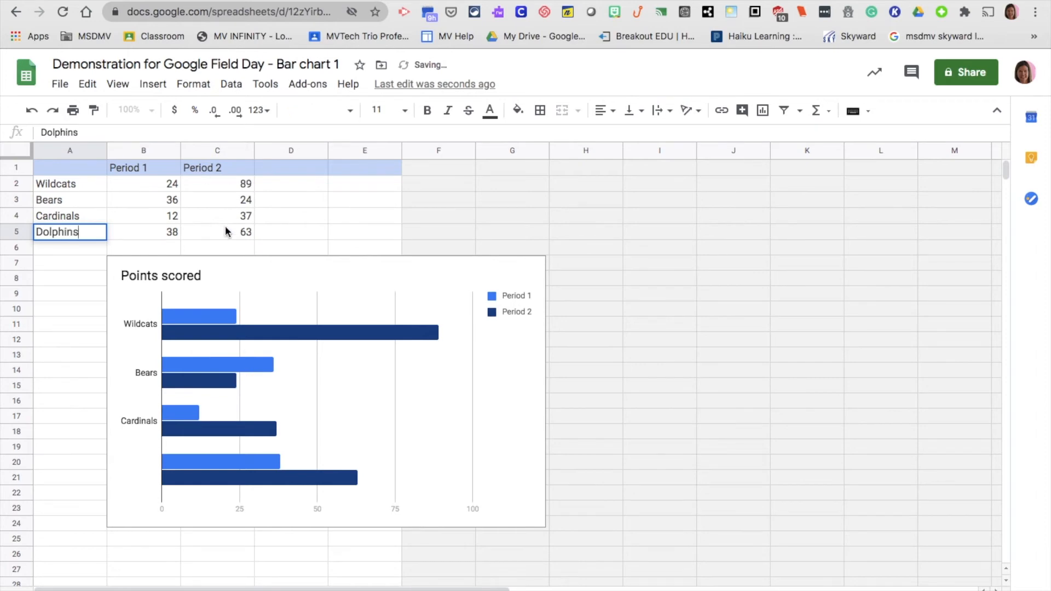
Set Dolphins' Period 1 score (B5) to 100 and Cardinals' Period 2 score (C4) to 25
click(175, 231)
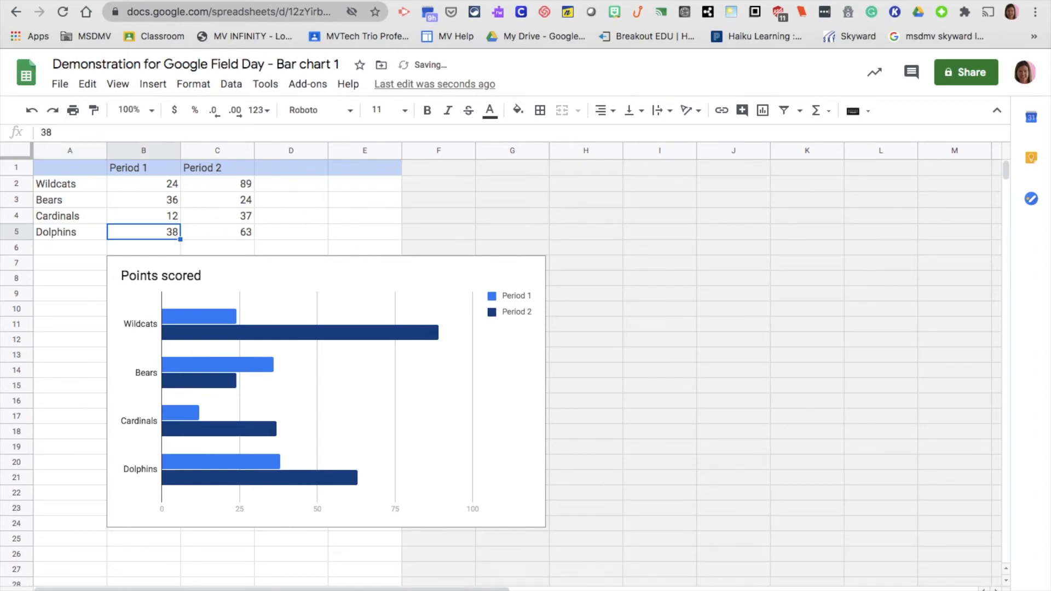
key(Delete)
text(100)
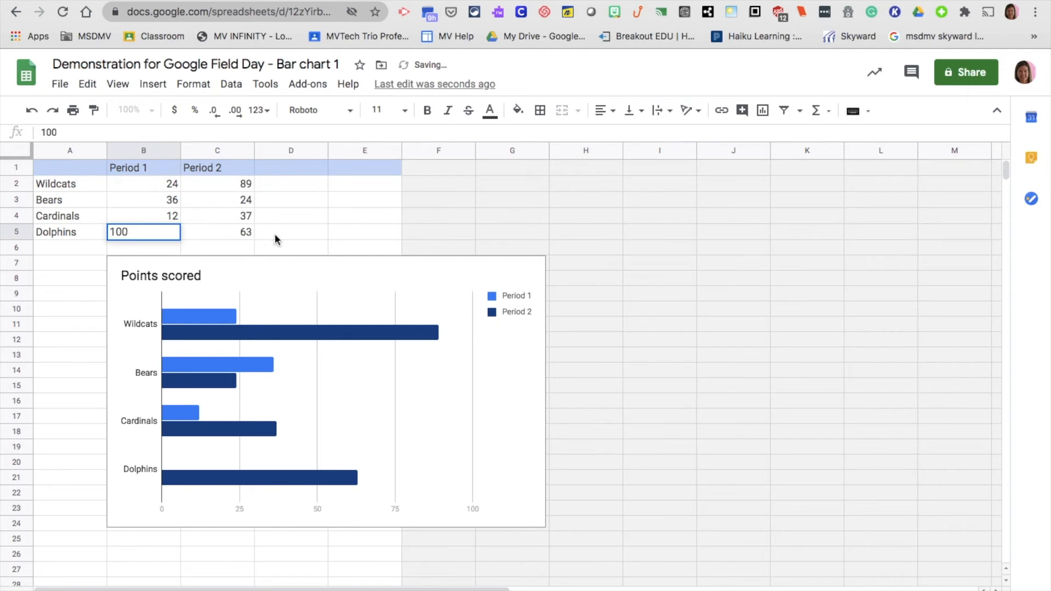
click(245, 217)
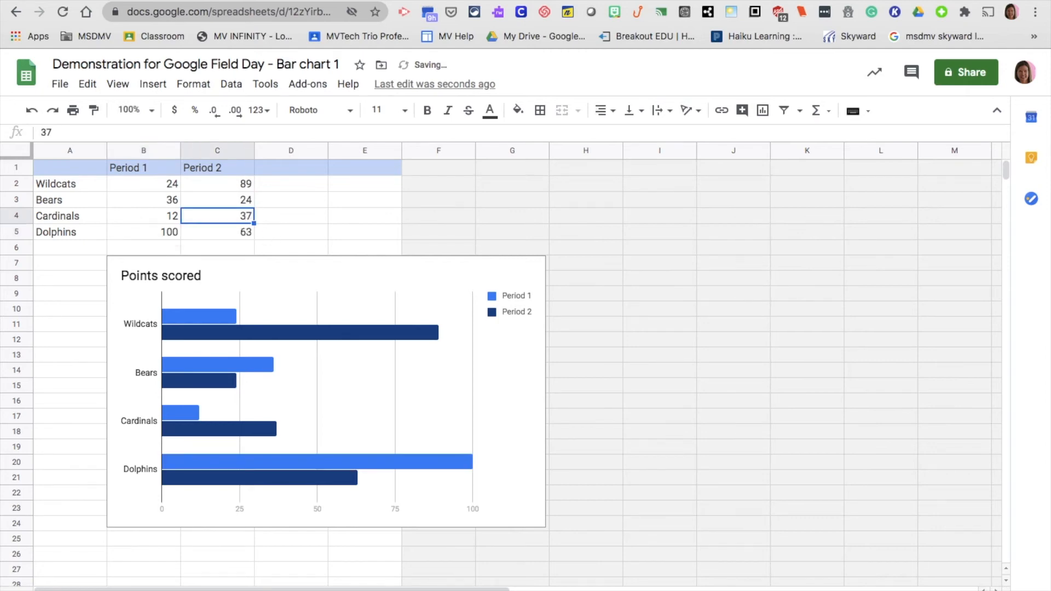
key(Delete)
text(25)
click(354, 217)
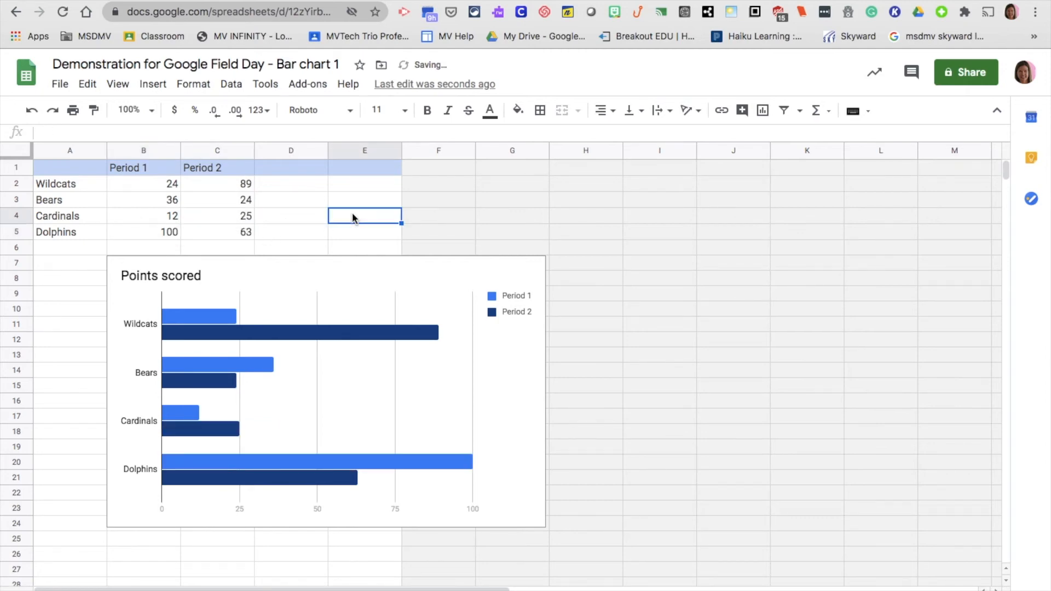
click(774, 293)
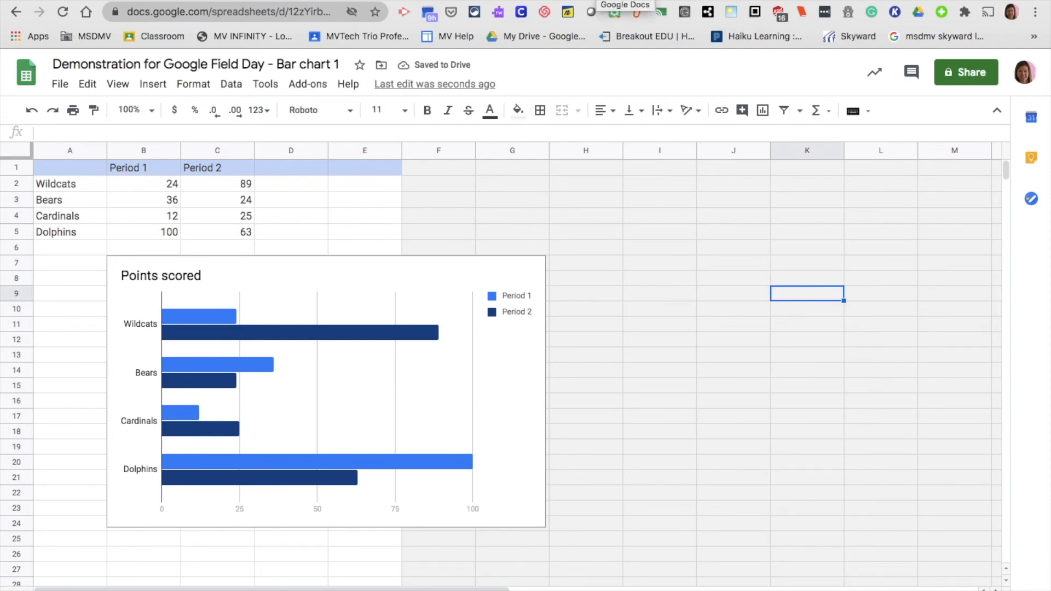
Back in the document, update the linked Points scored chart with the new sheet data
click(781, 1)
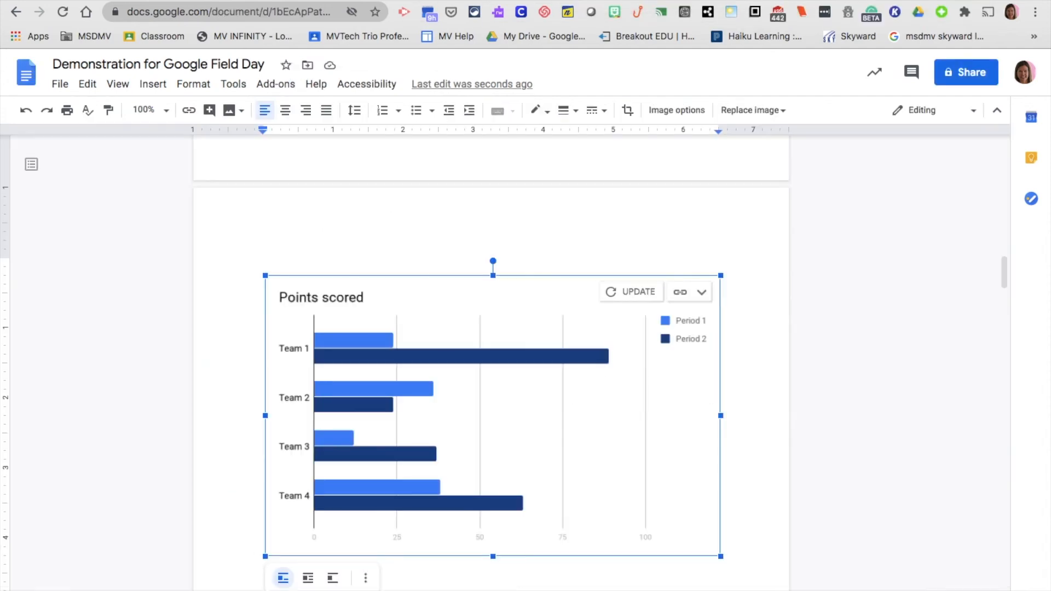
click(637, 294)
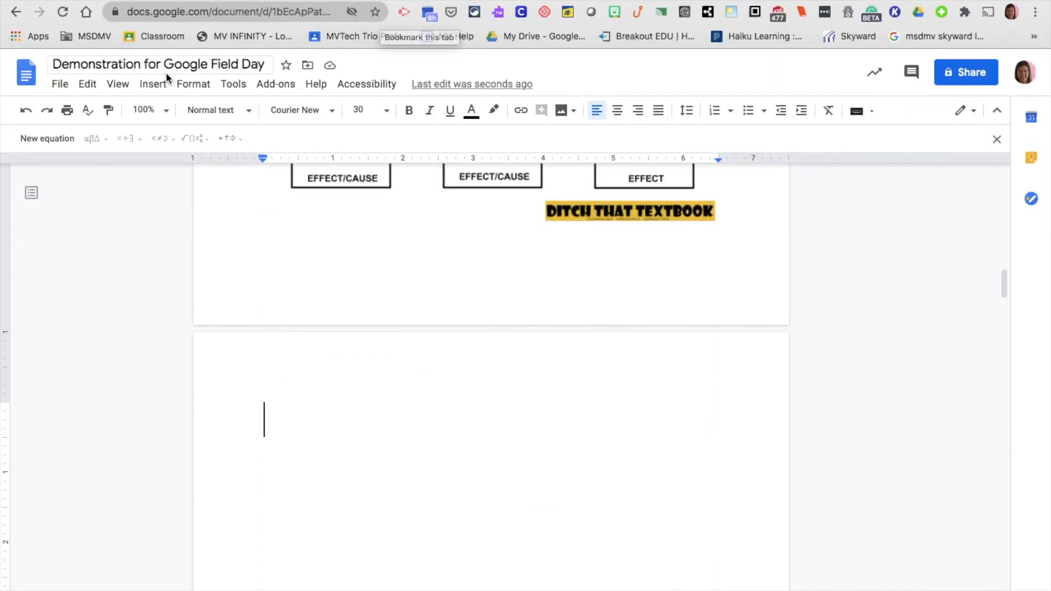
Insert an equation with a right arrow followed by the fraction 1/2
click(154, 86)
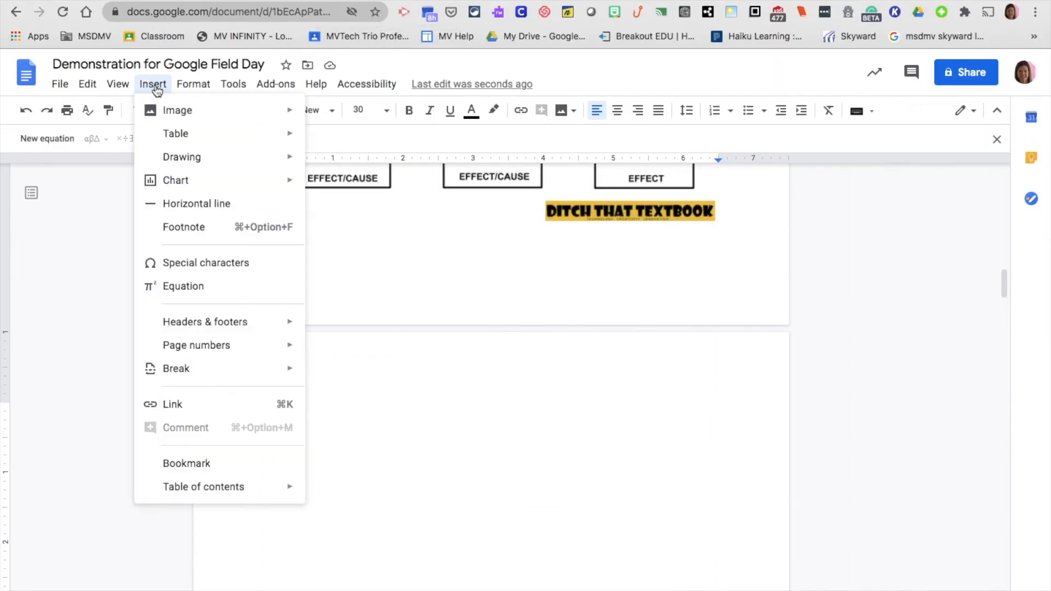
click(205, 295)
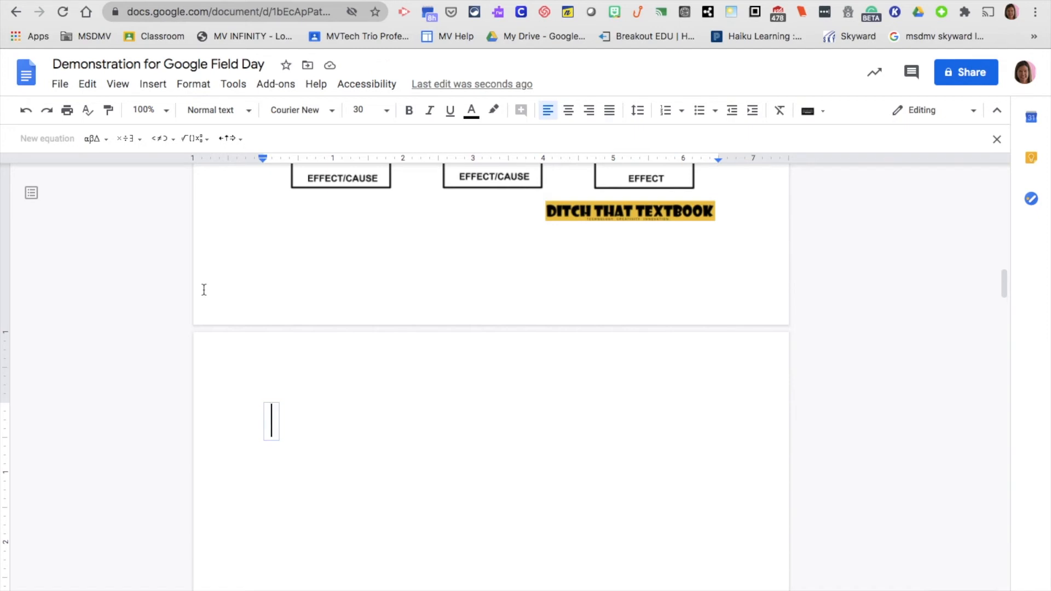
click(237, 143)
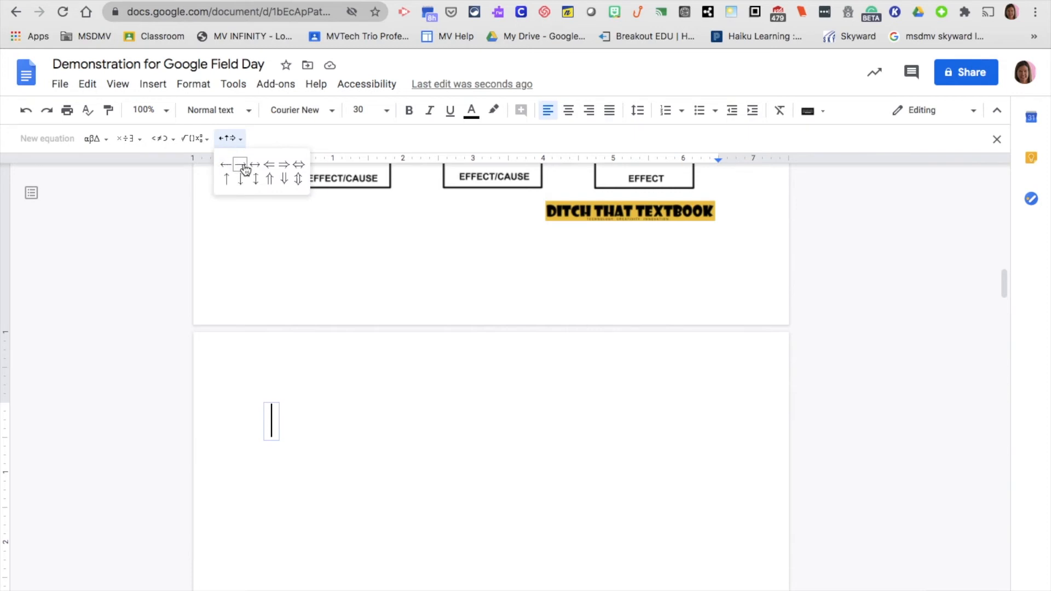
click(241, 166)
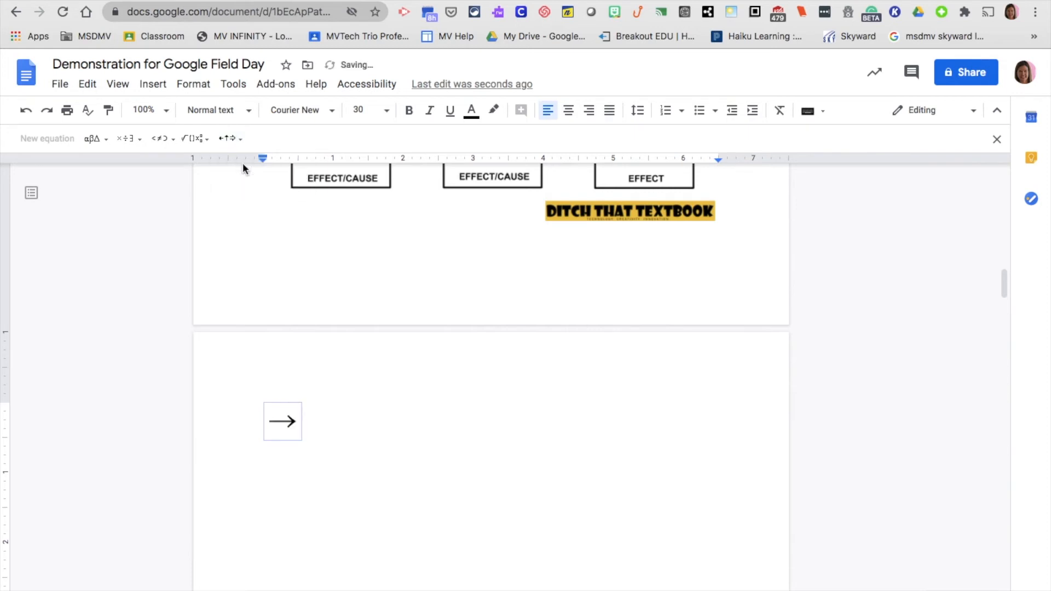
click(197, 139)
click(196, 182)
text(1)
key(Down)
text(2)
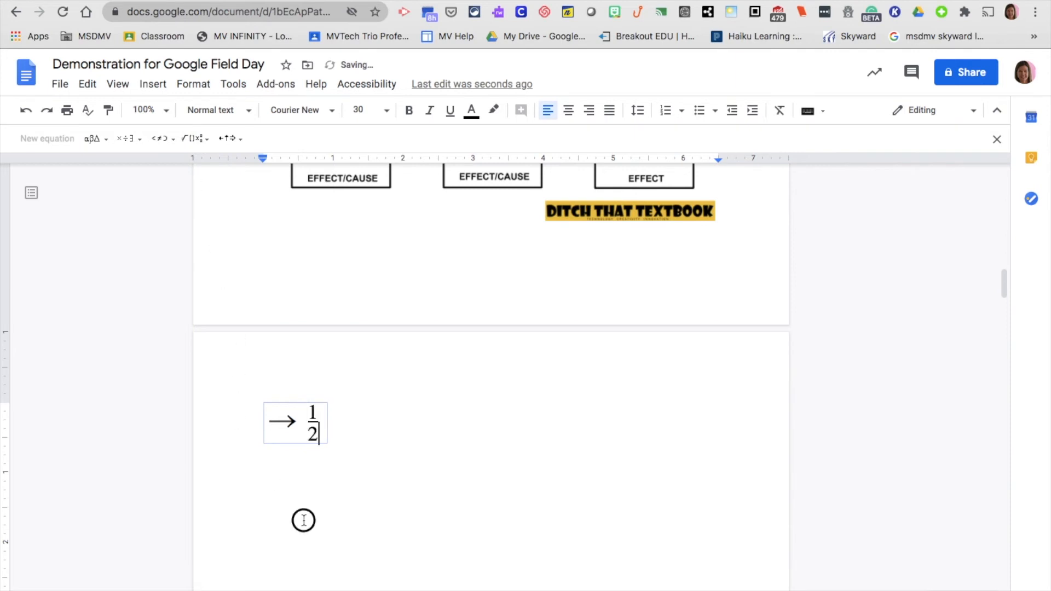
click(300, 518)
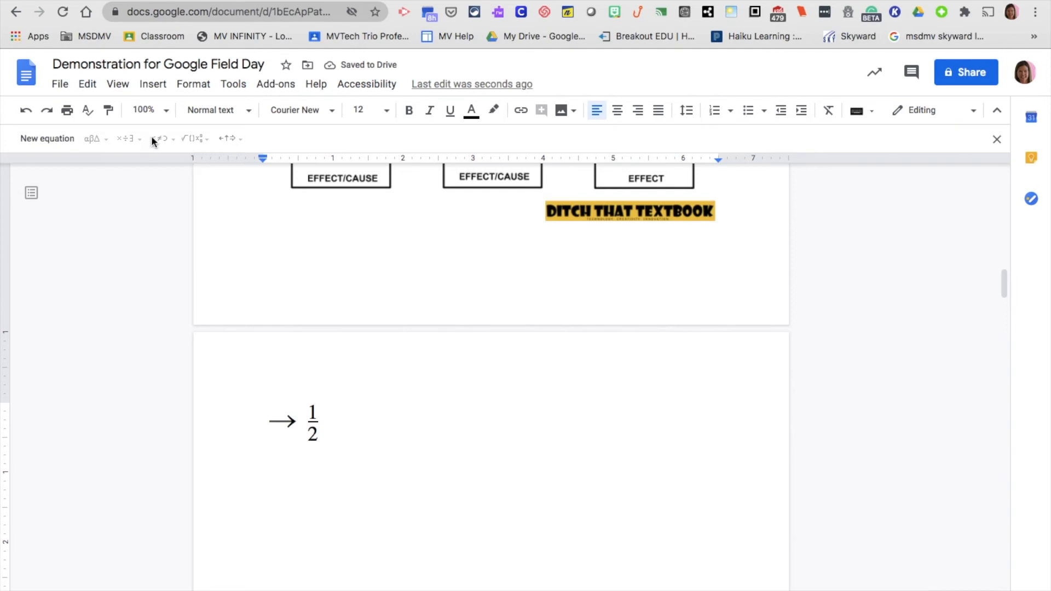
Start a second equation on the line below and browse its operation and Greek symbols
click(153, 84)
click(198, 285)
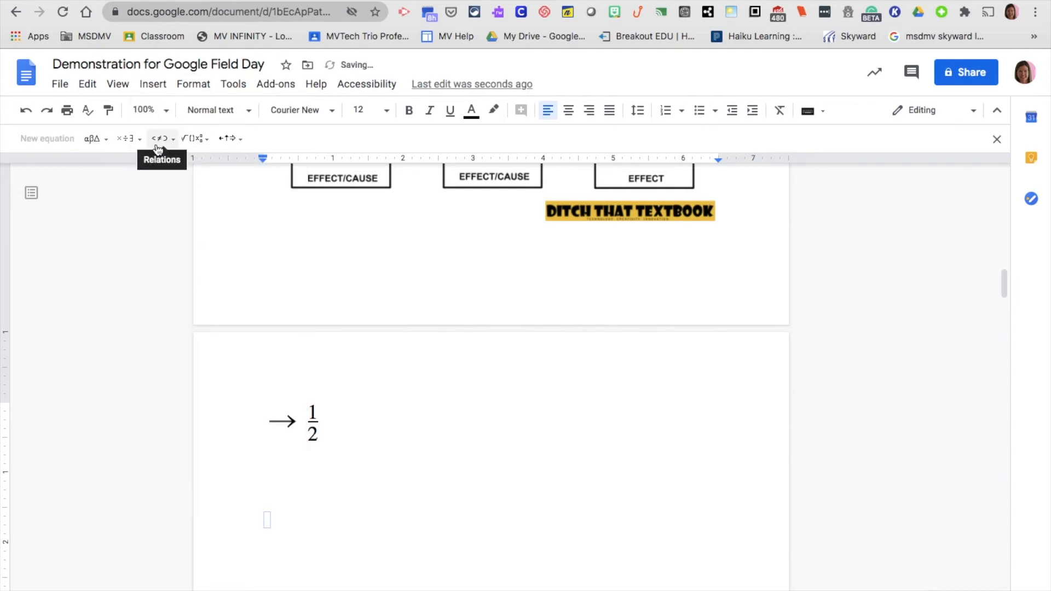
click(130, 145)
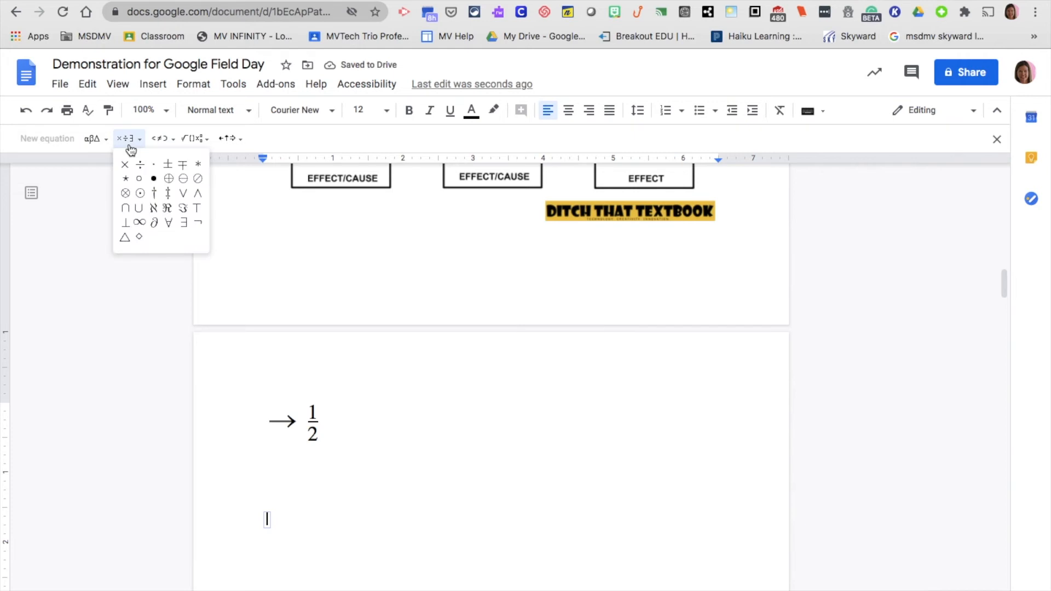
click(94, 140)
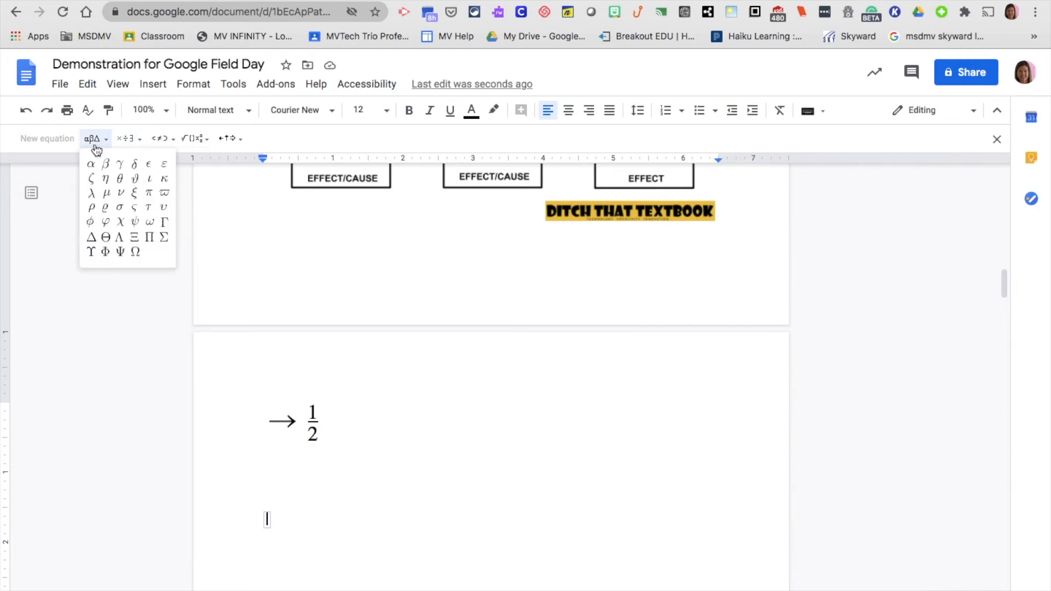
mouse_move(378, 1)
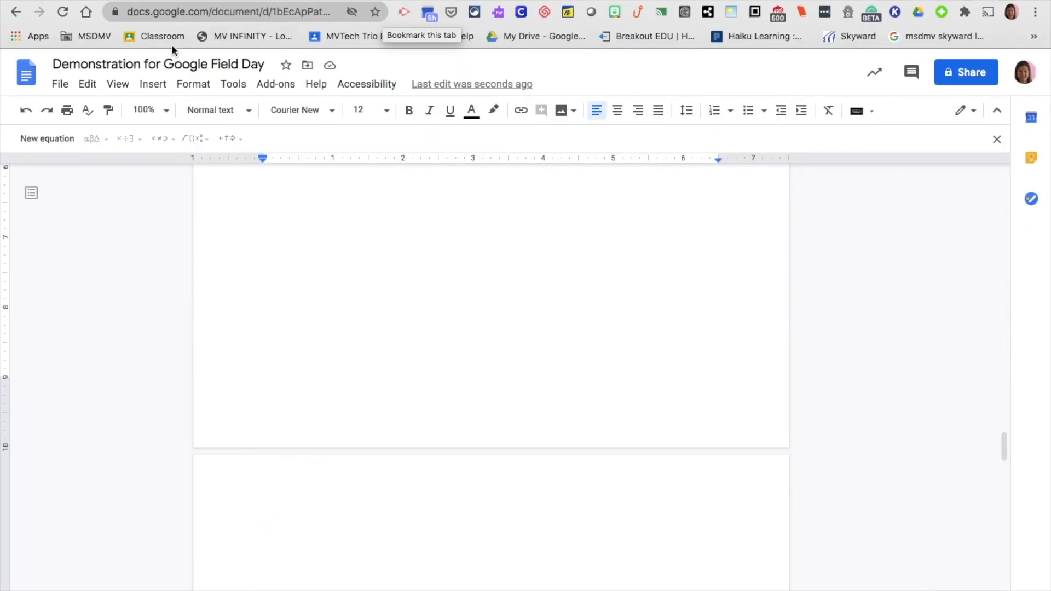
Add a document header containing the author's full name
click(161, 86)
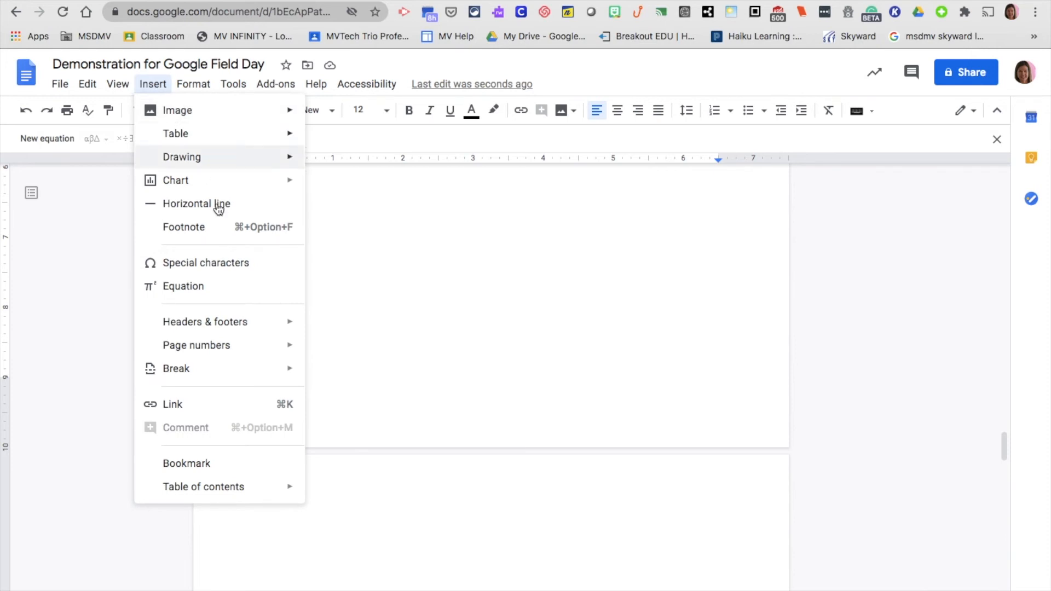
mouse_move(238, 326)
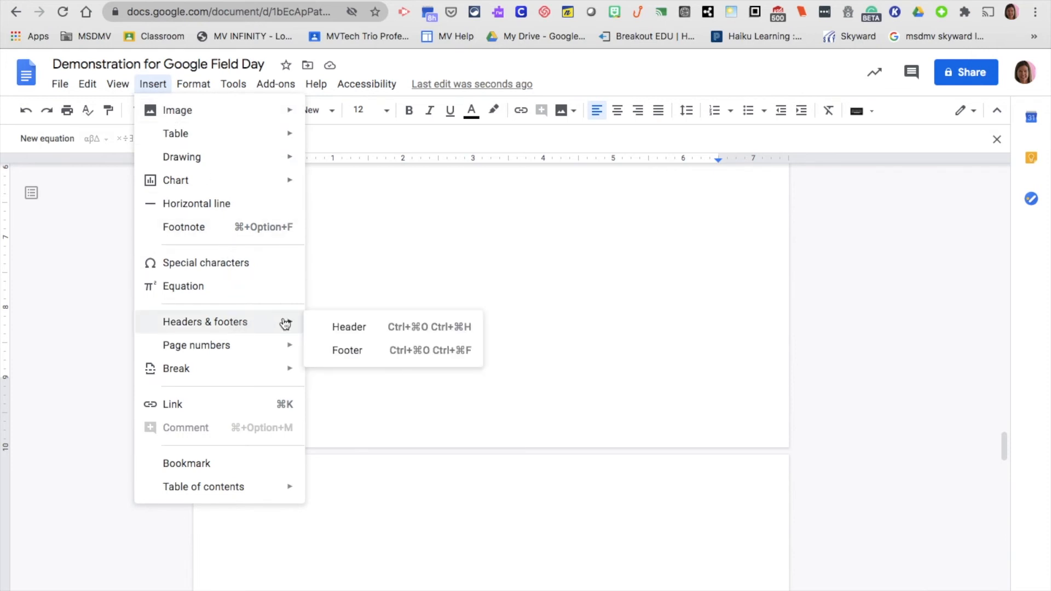
click(346, 329)
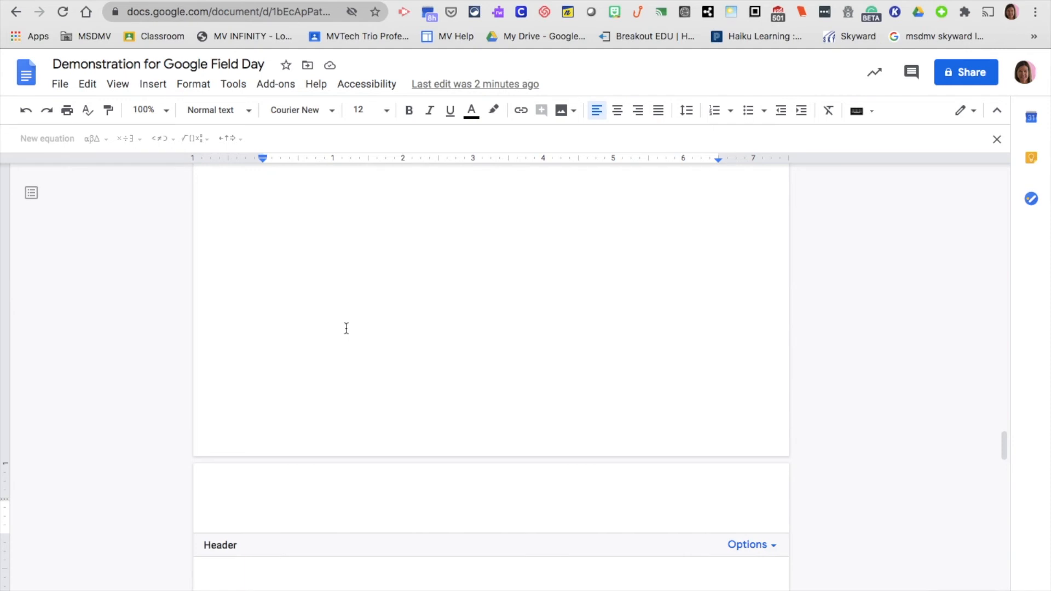
text(Julie)
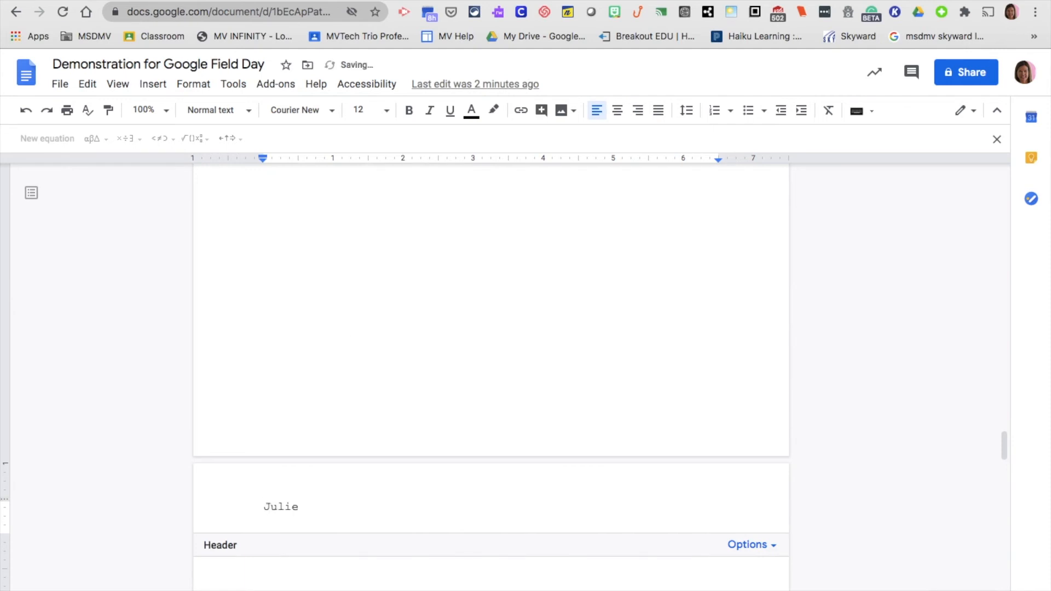
text( Kissinger)
scroll(446, 397, down, 5)
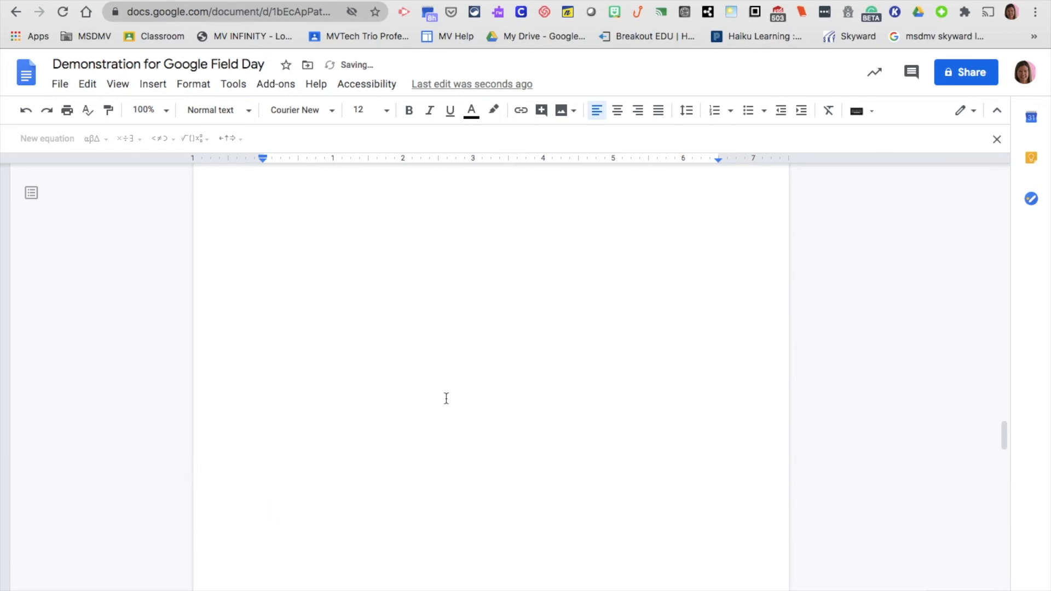
scroll(446, 398, up, 20)
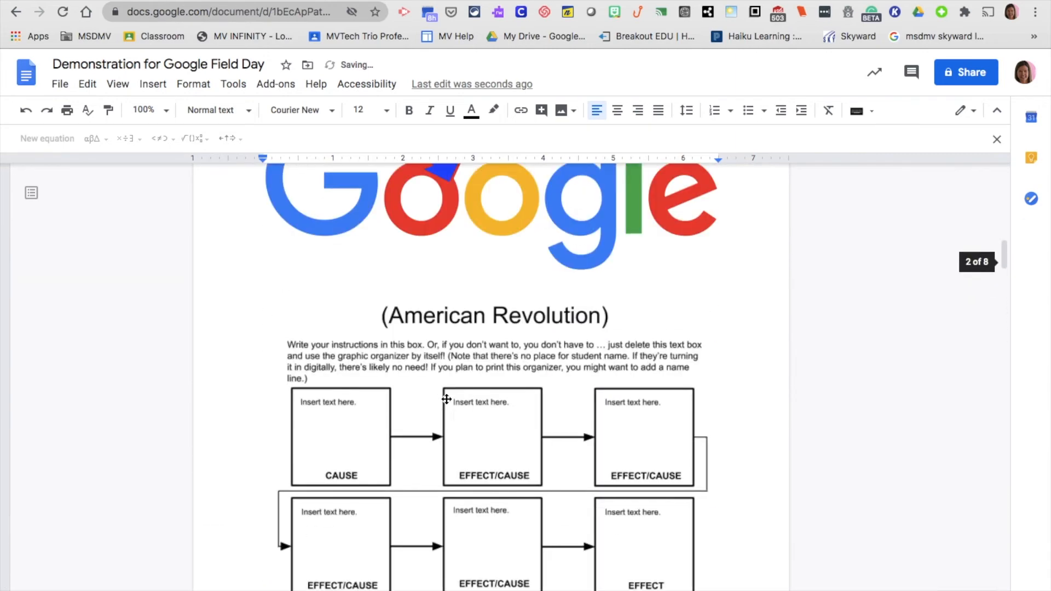
scroll(446, 398, up, 9)
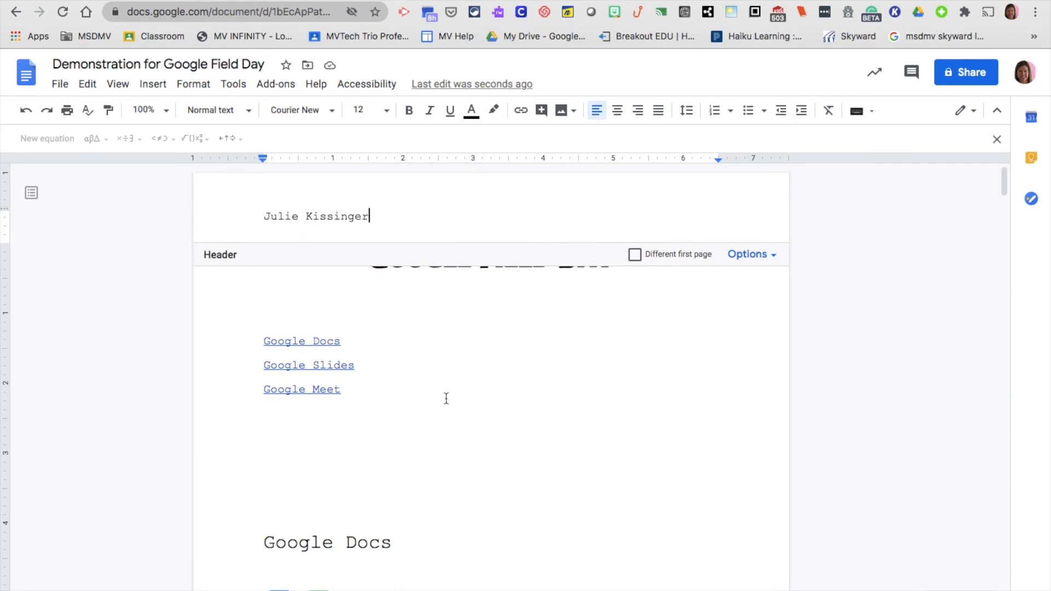
Number every page in the footer, starting with 1 on the first page
click(152, 85)
mouse_move(206, 345)
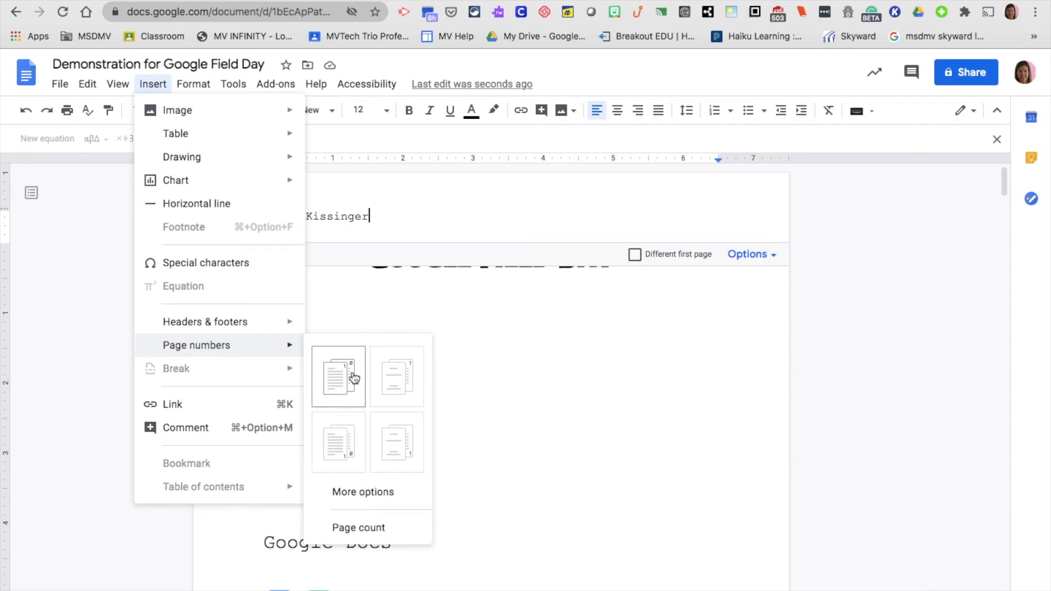
click(351, 444)
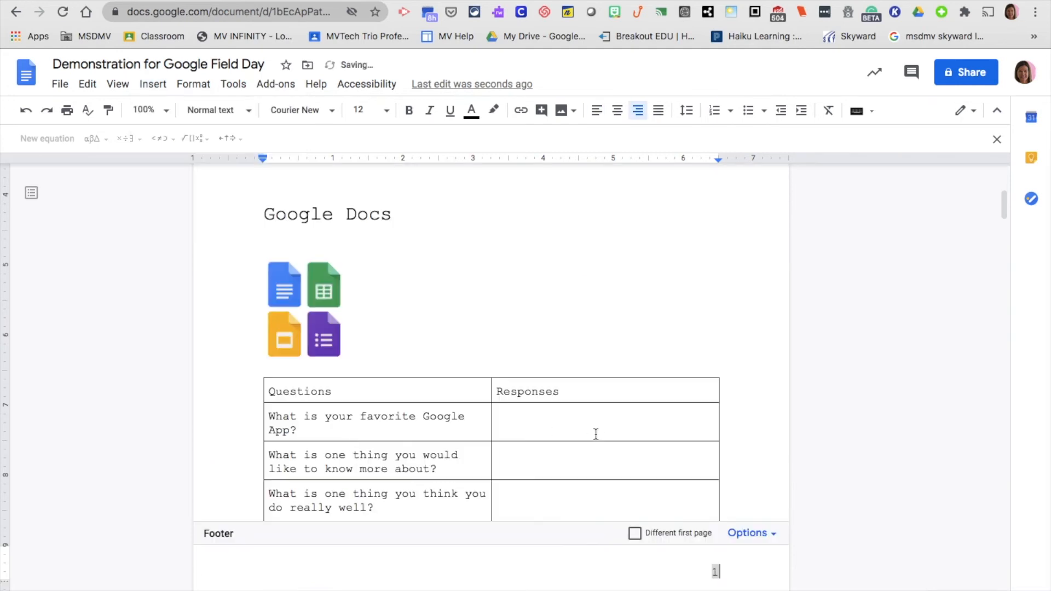
scroll(601, 433, down, 5)
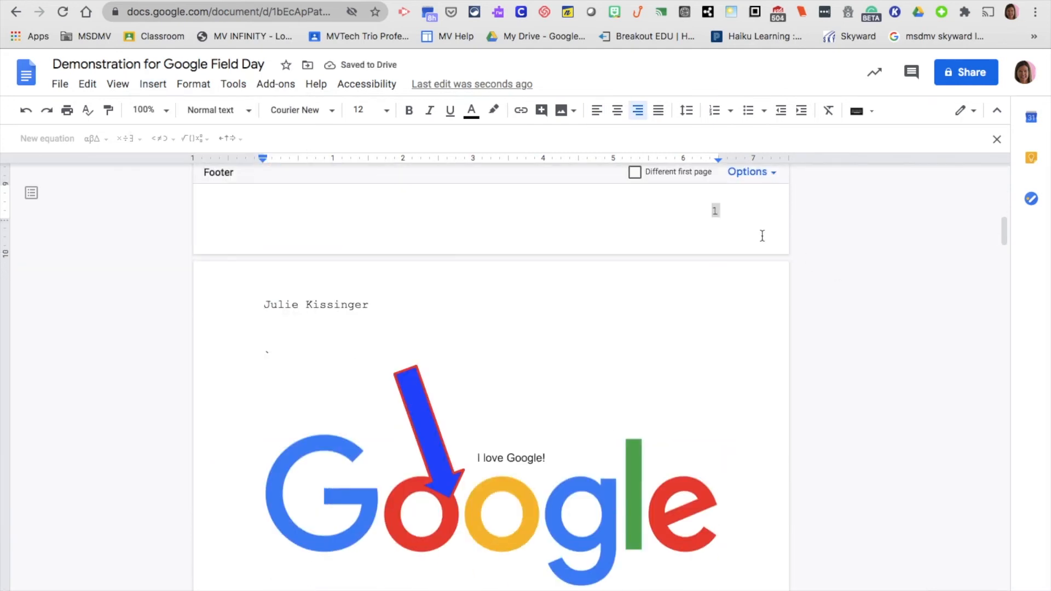
scroll(762, 236, down, 15)
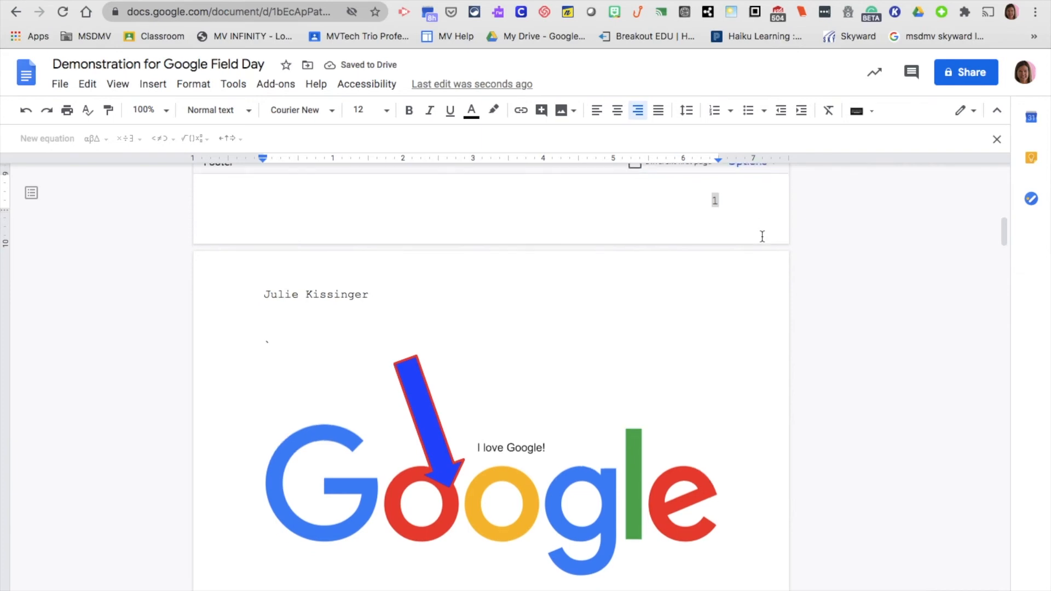
scroll(762, 236, up, 20)
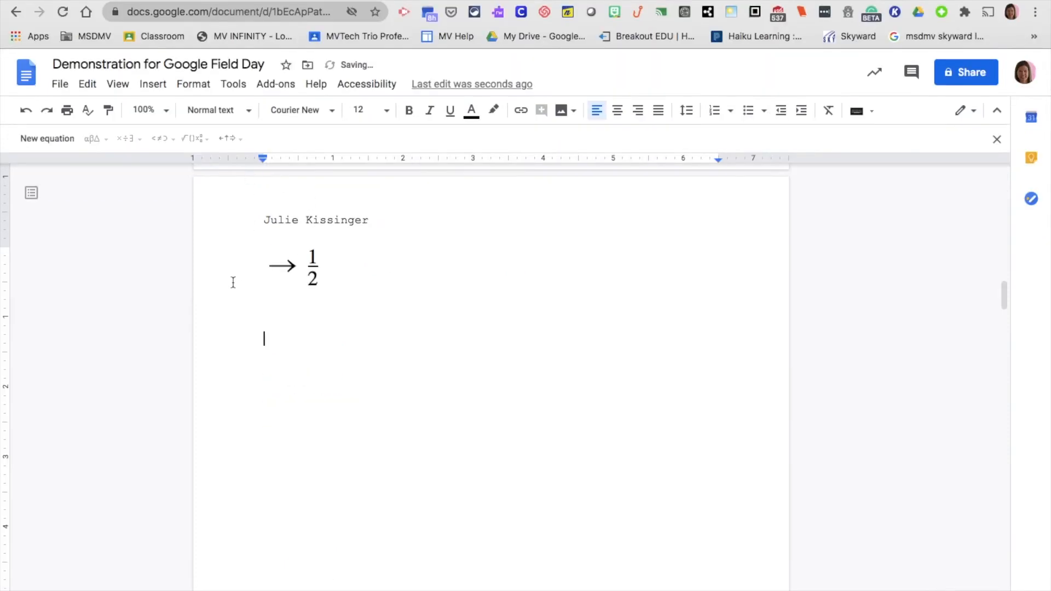
Insert a 'Google Training Site' link to the Teacher Center training page and open it
click(156, 87)
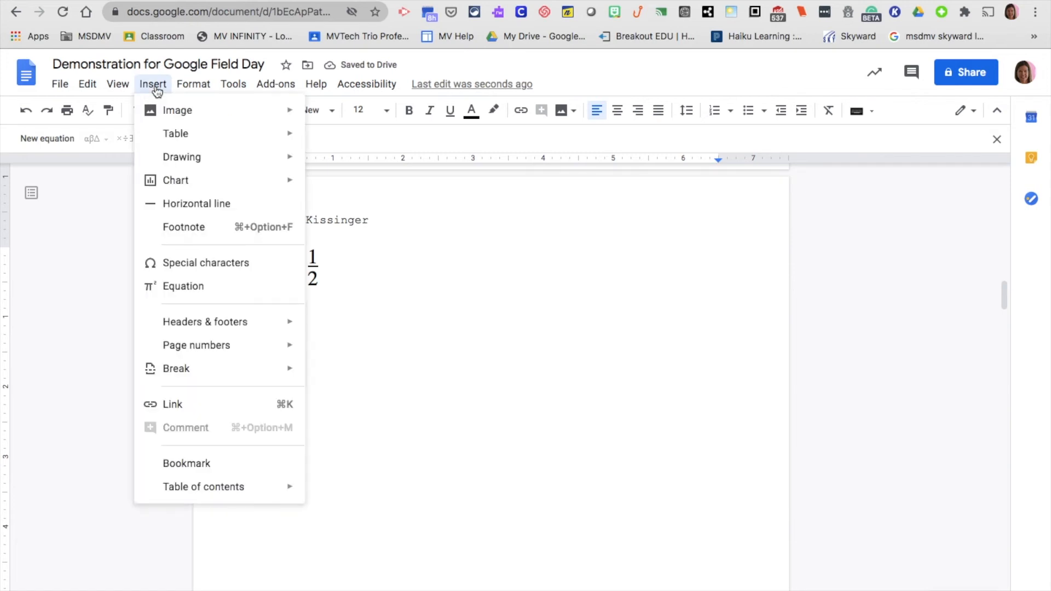
click(179, 404)
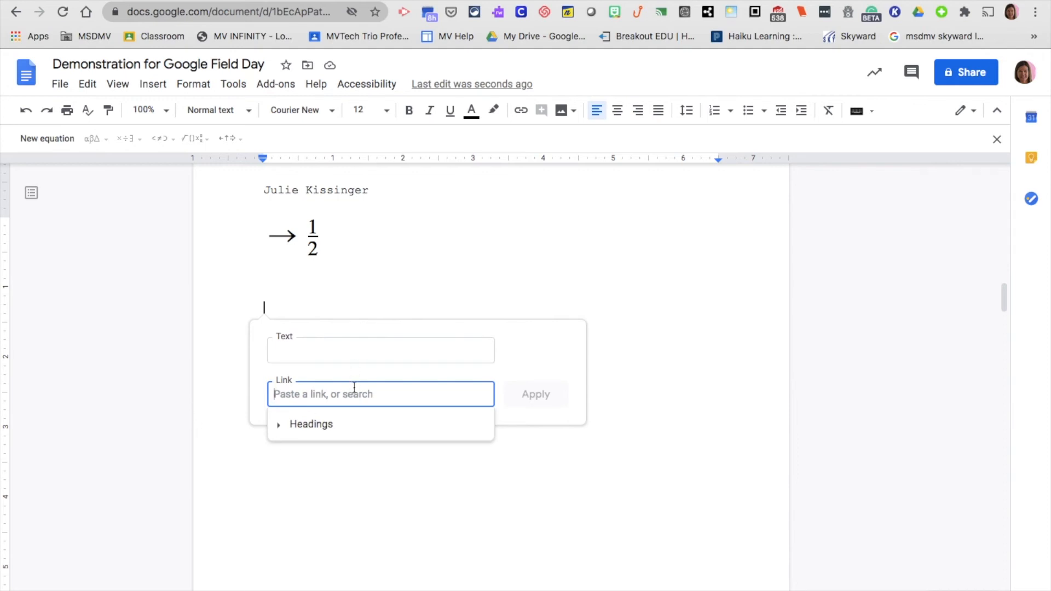
click(339, 352)
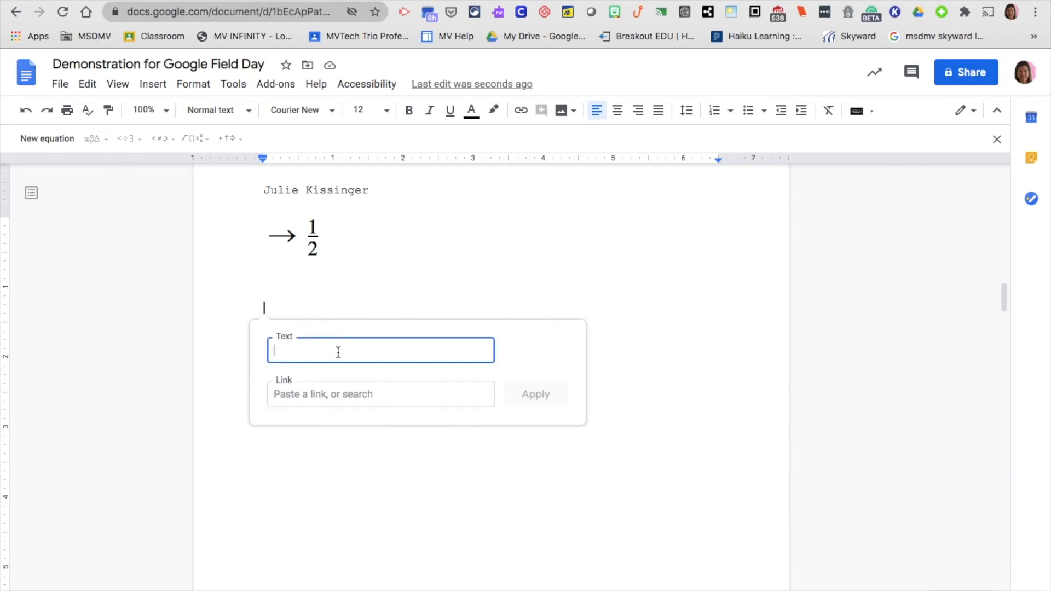
text(Google Training Site)
click(377, 394)
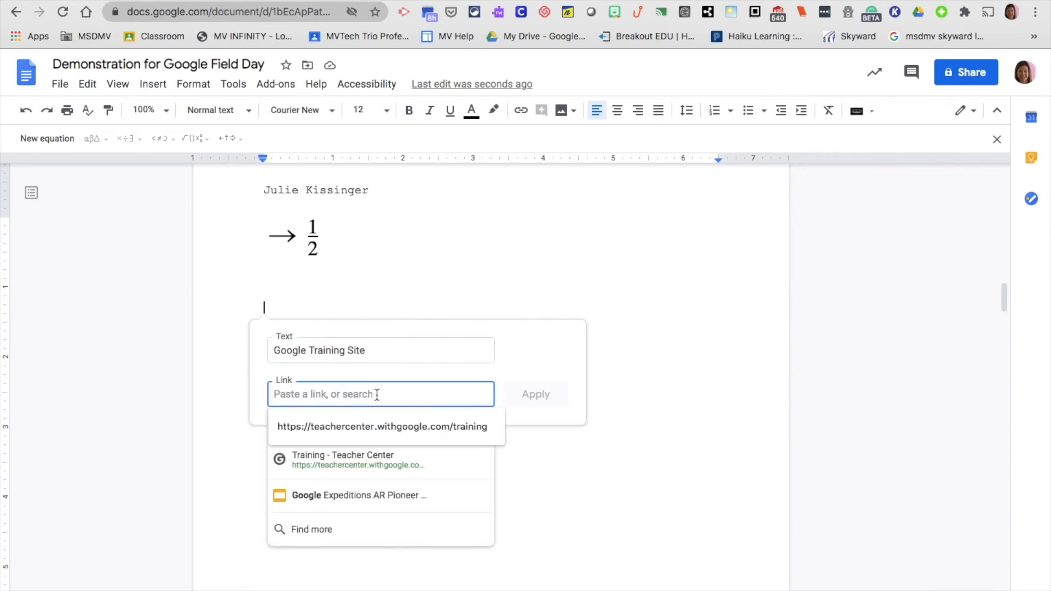
click(379, 462)
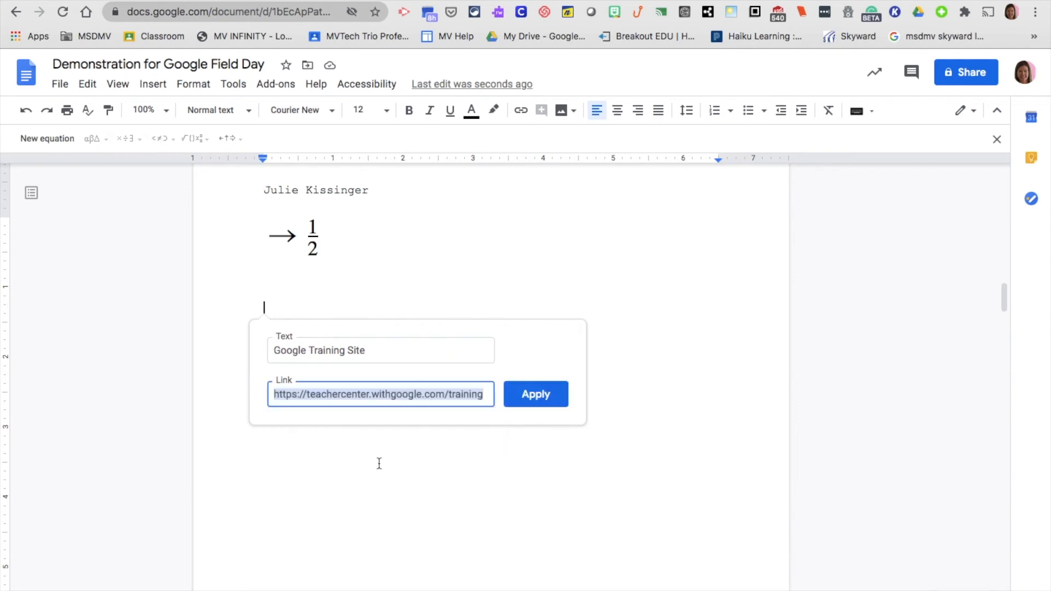
click(545, 395)
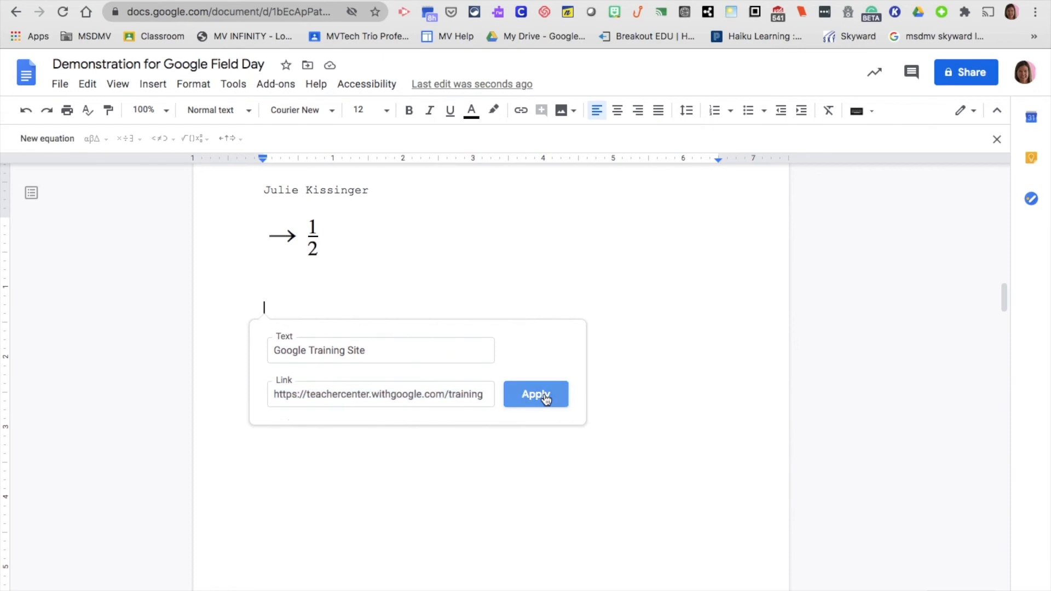
click(364, 310)
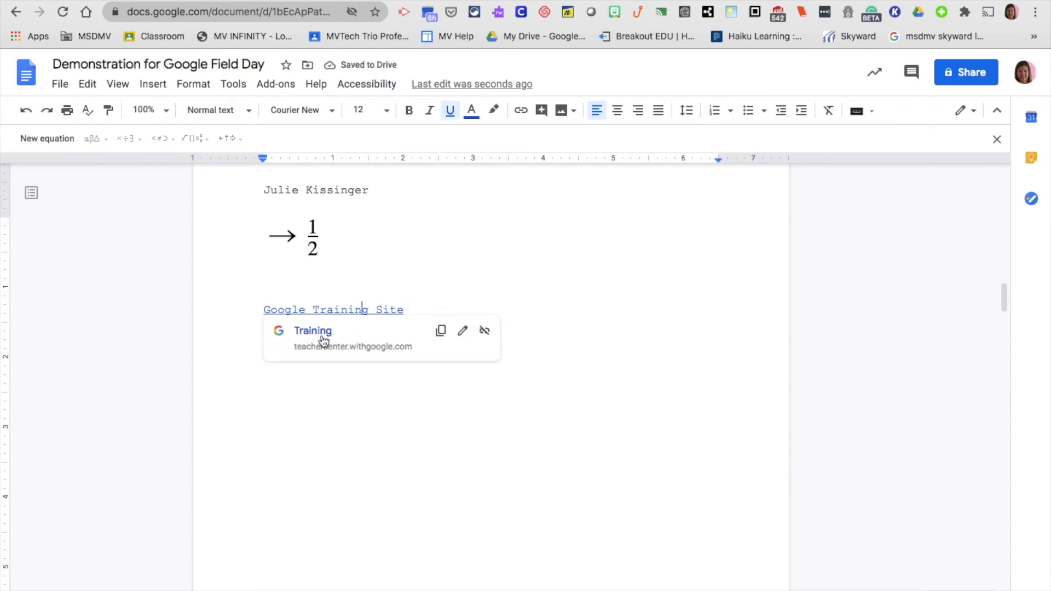
click(314, 331)
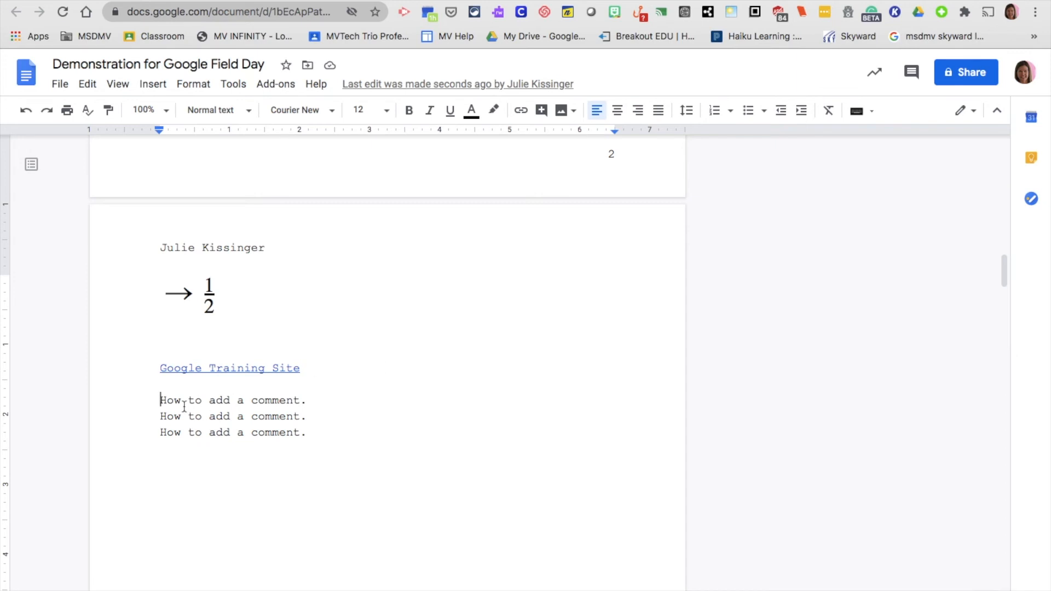
Comment 'Change the font.' on the first 'How to add a comment.' line
drag(158, 400, 317, 399)
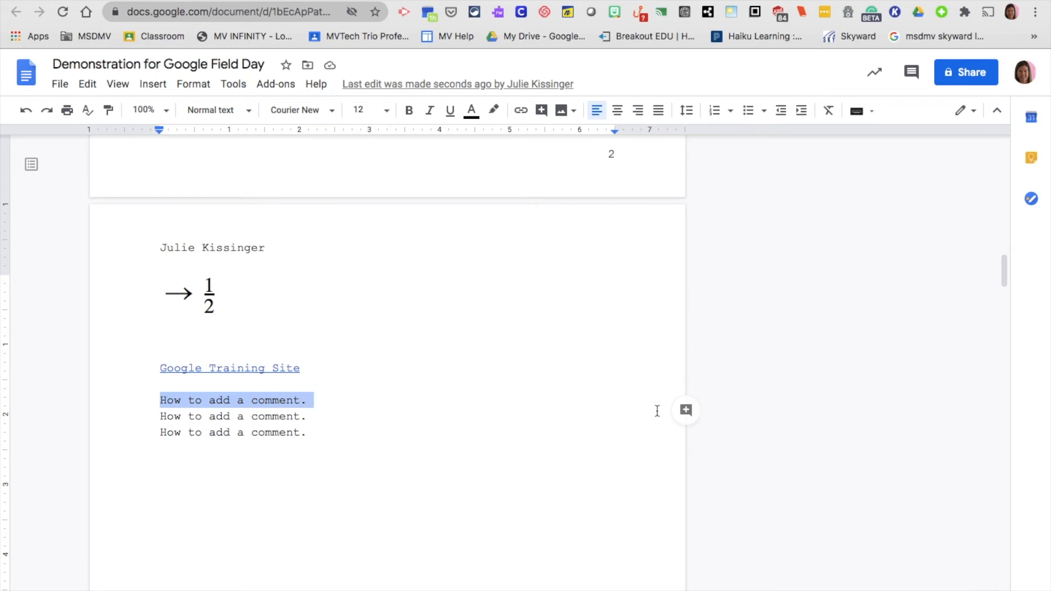
click(686, 410)
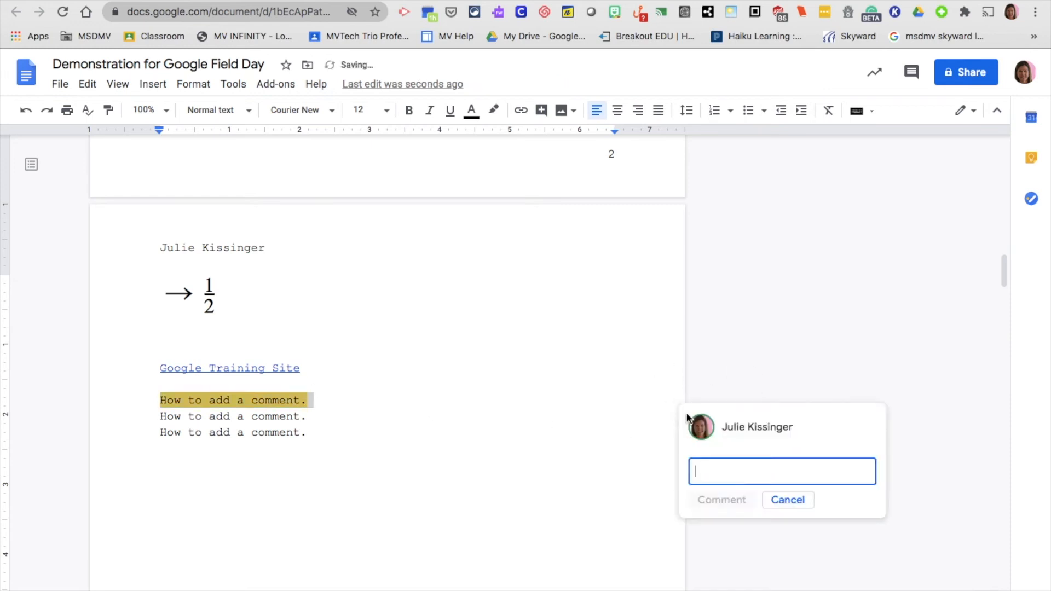
text(Change)
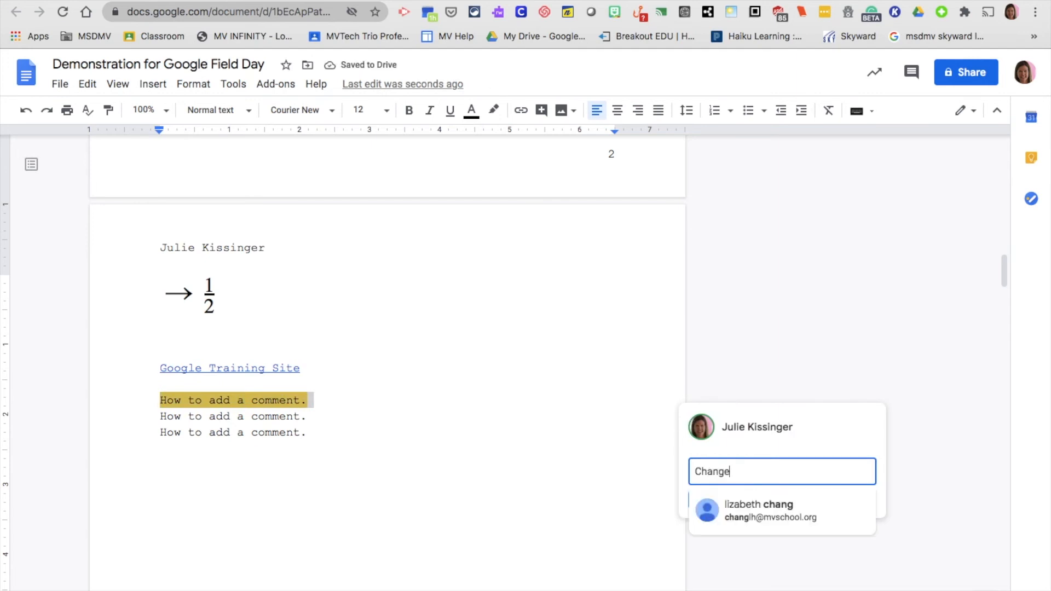
text( the font.)
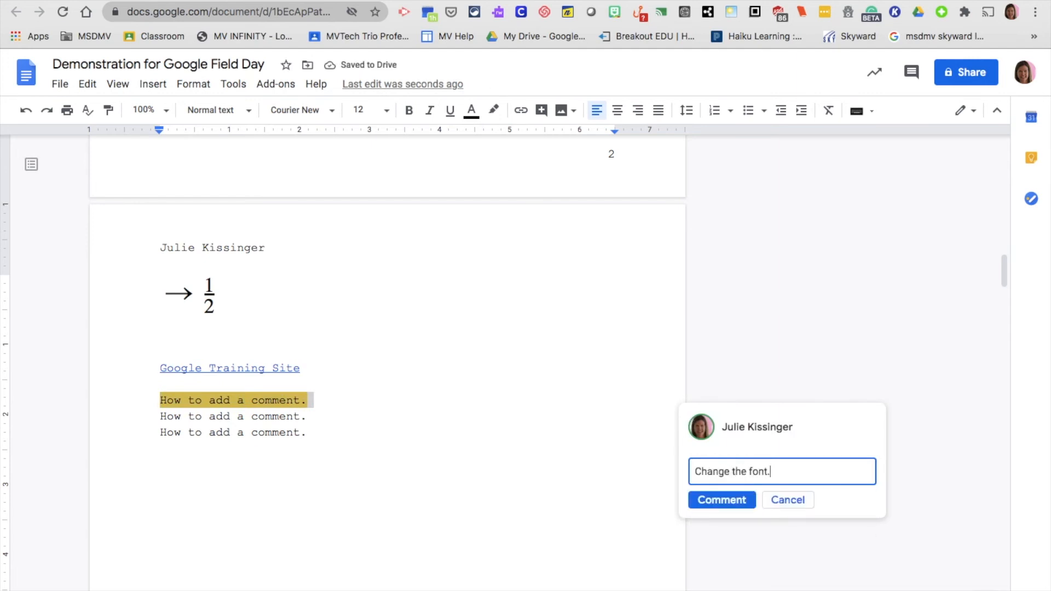
click(730, 499)
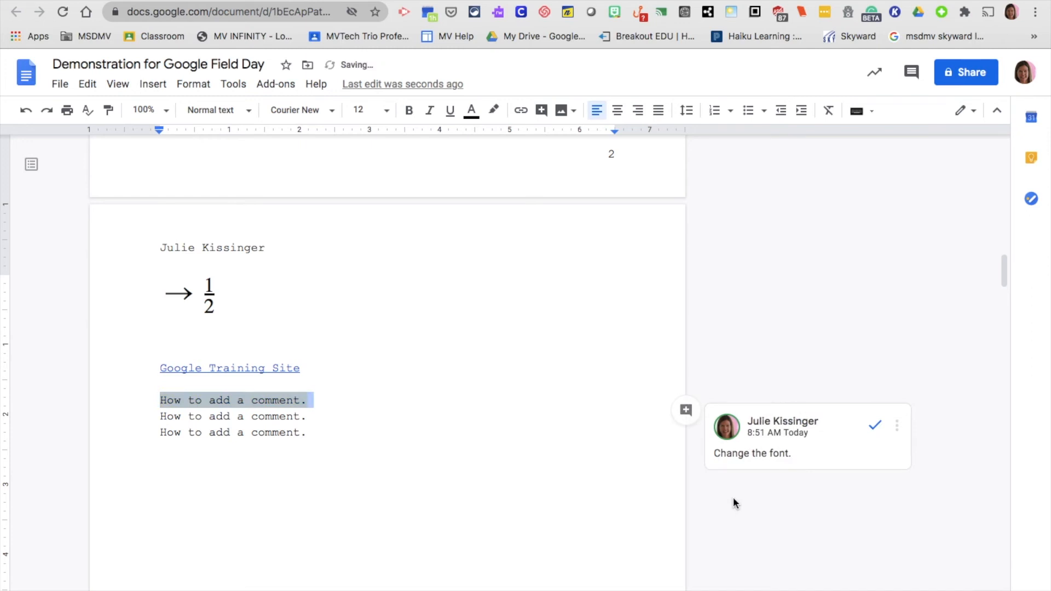
Start comments on the second and third lines via Add comment and the right-click menu
drag(156, 417, 335, 420)
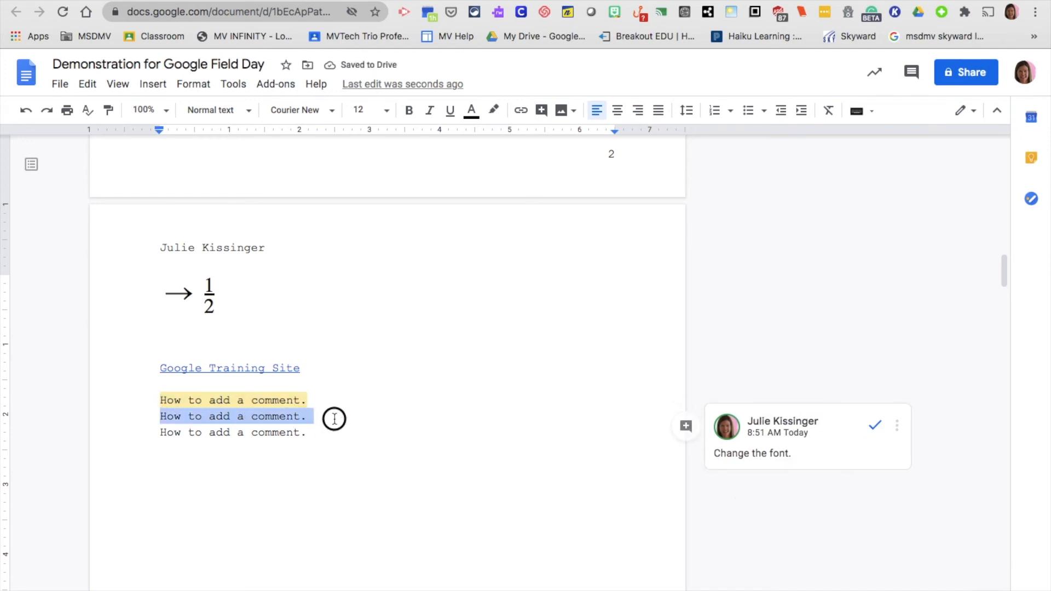
click(542, 111)
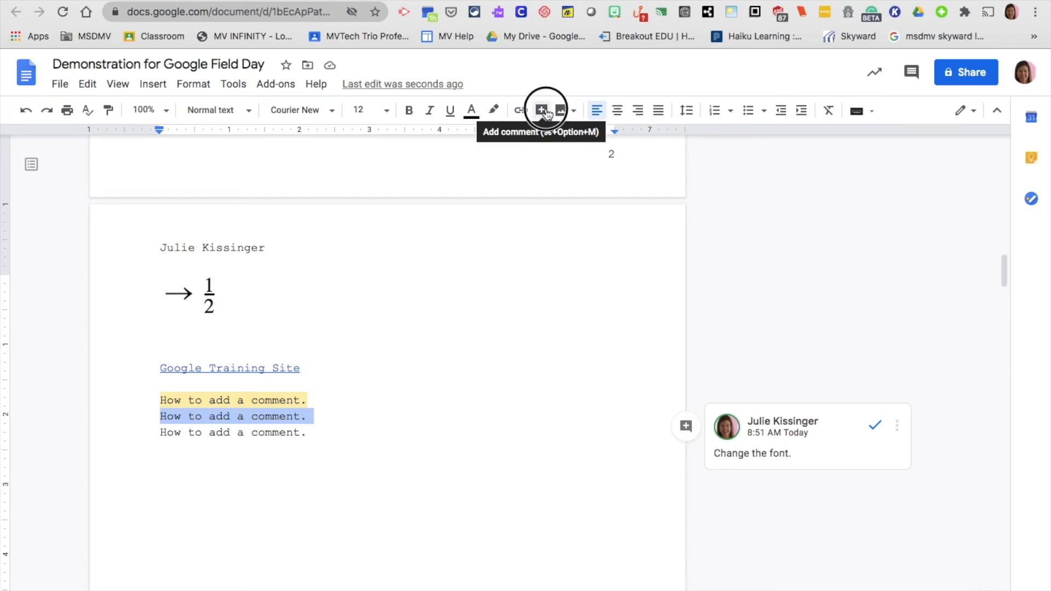
drag(156, 428, 314, 437)
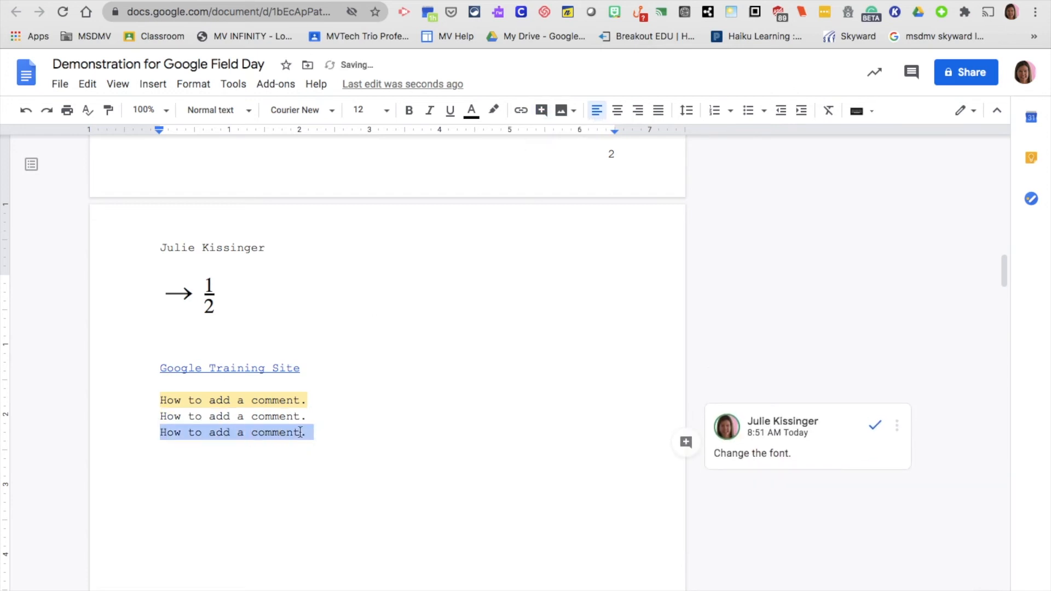
right_click(302, 433)
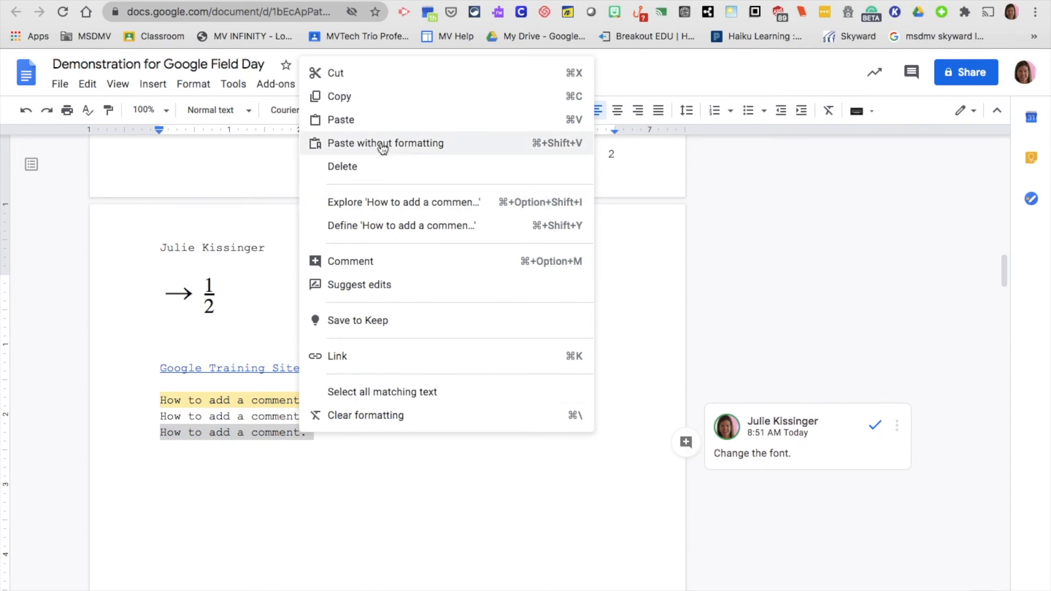
click(377, 261)
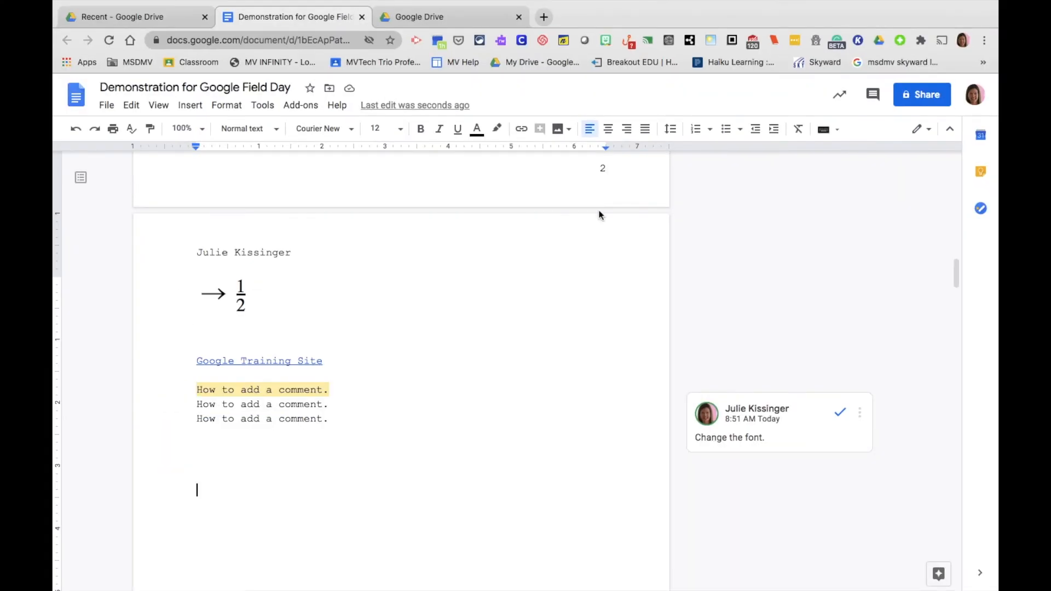
click(270, 110)
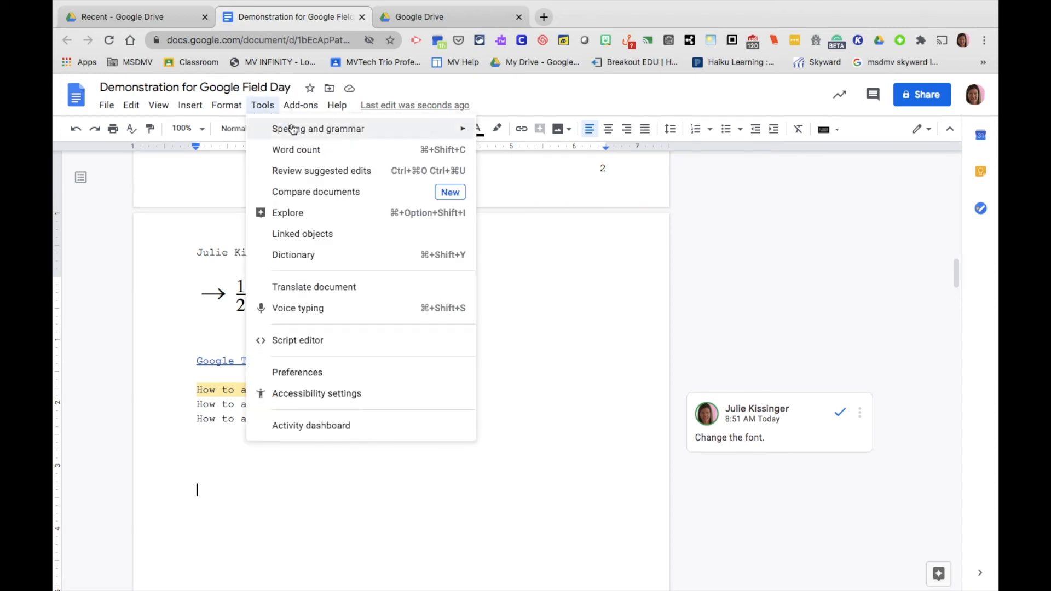
mouse_move(294, 131)
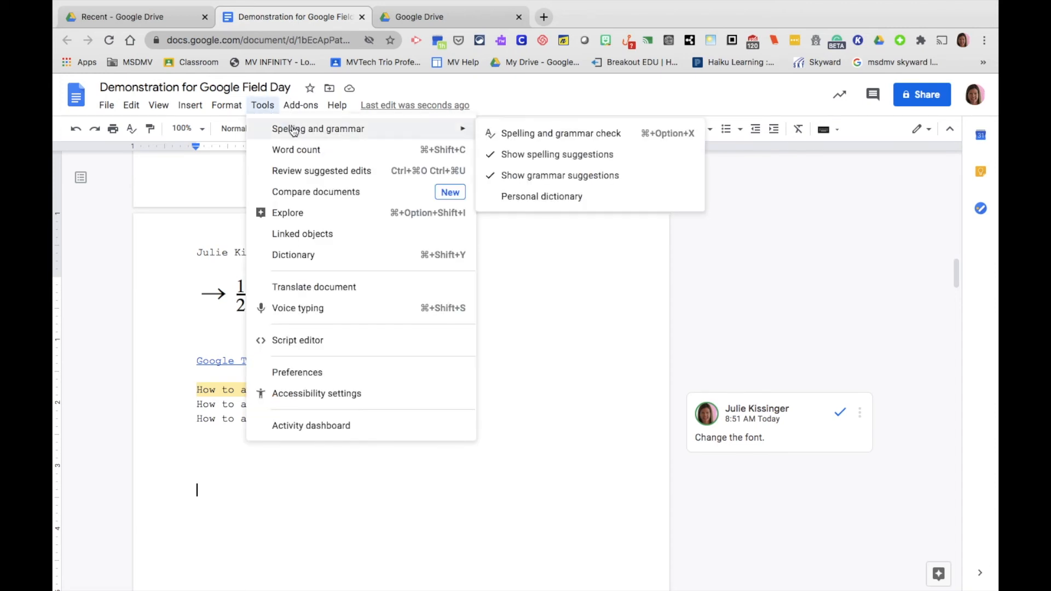
click(532, 133)
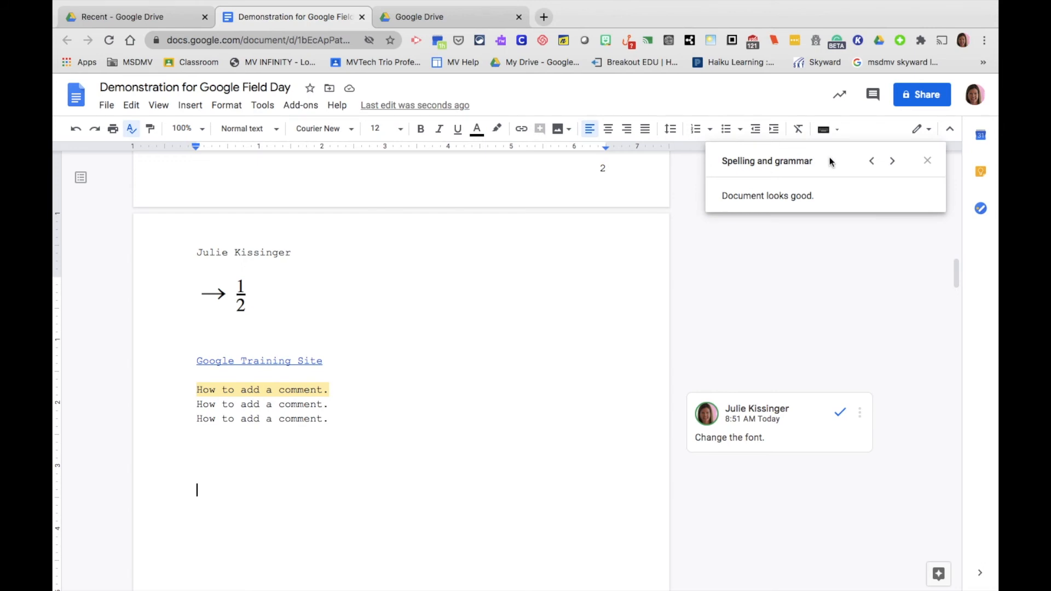
click(931, 160)
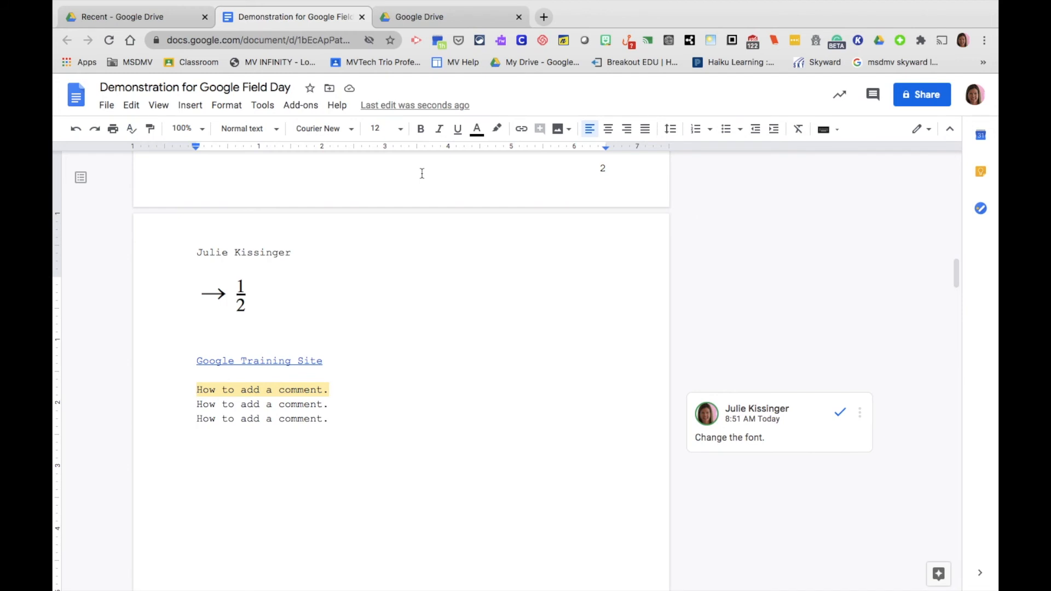
click(131, 136)
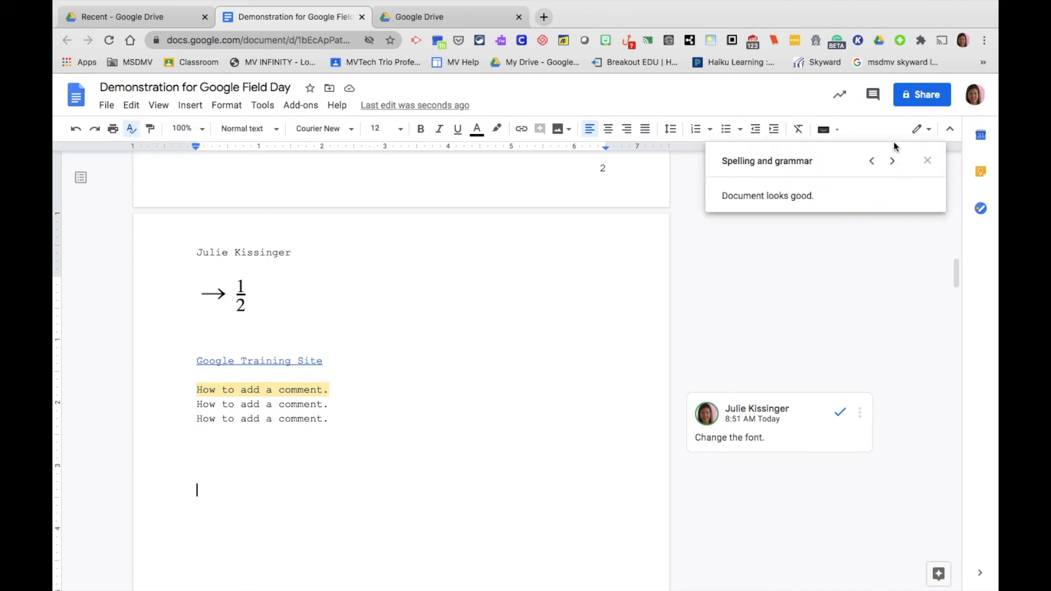
click(929, 161)
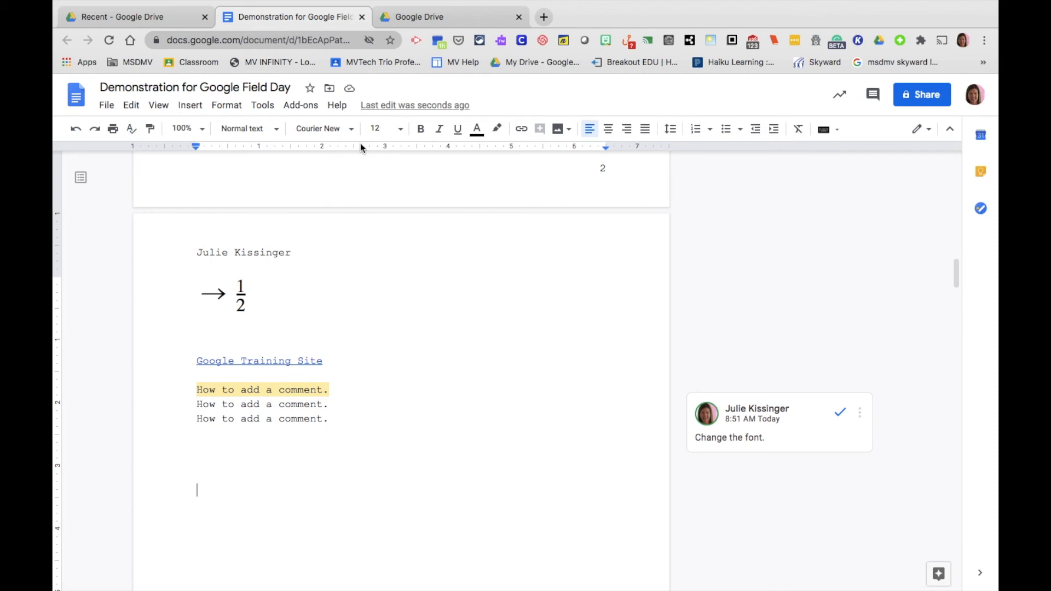
click(271, 108)
Turn on 'Display word count while typing', then add the line 'As you add words'
click(292, 150)
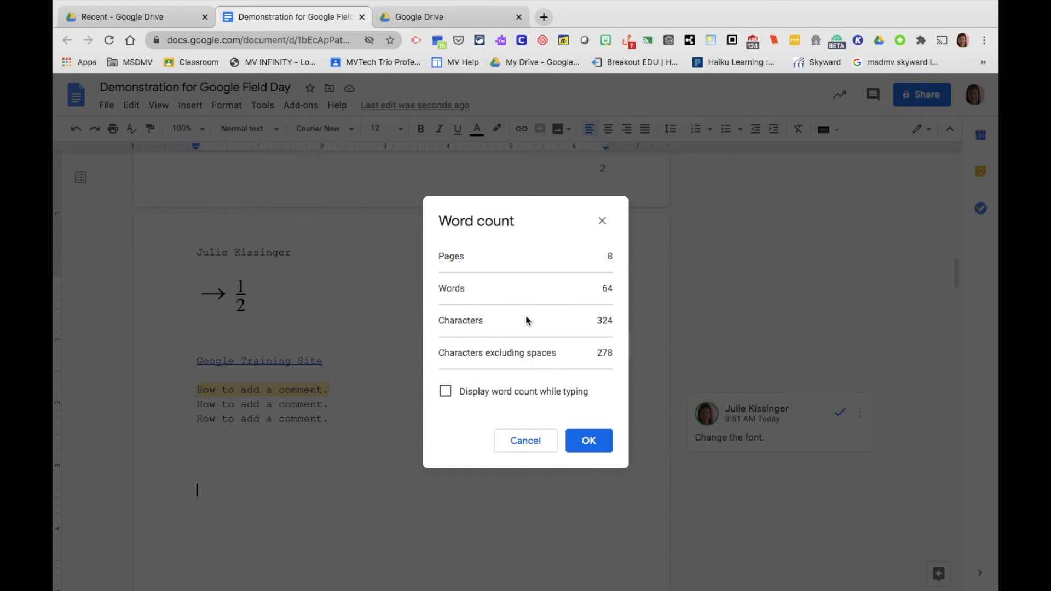
click(451, 395)
click(586, 443)
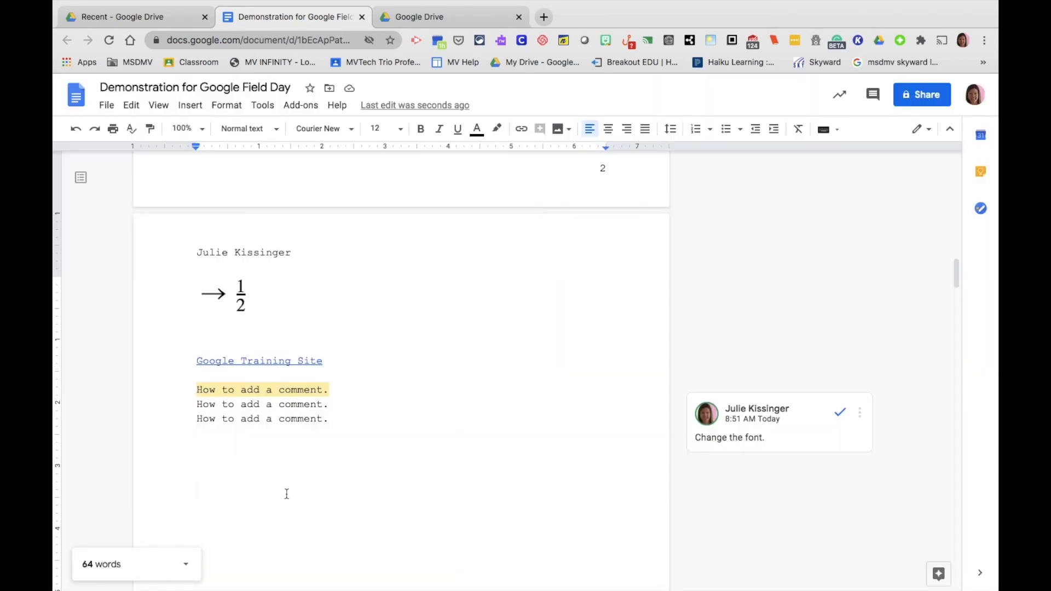
text(As you add words)
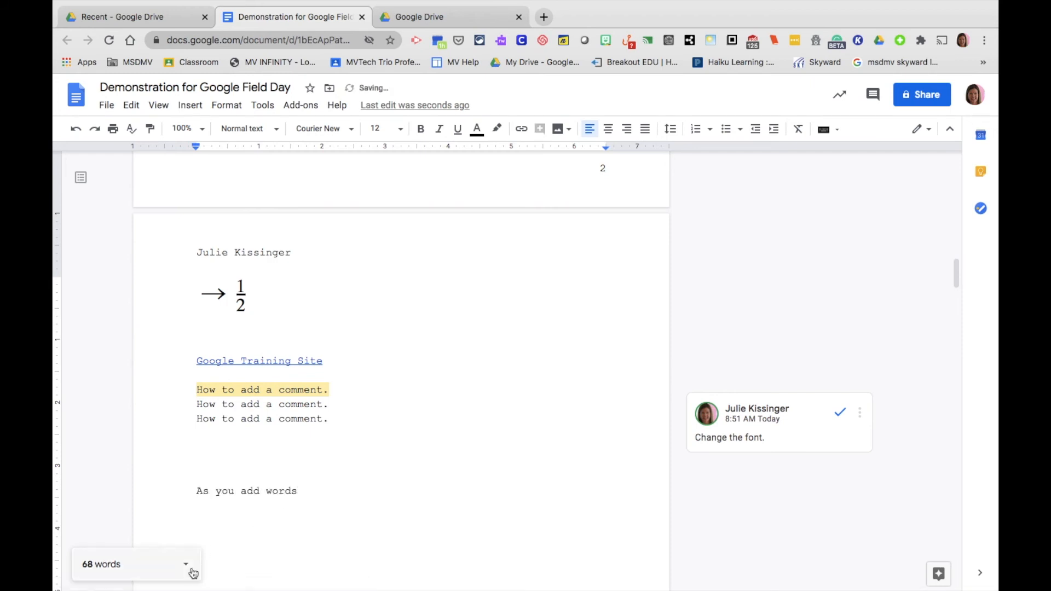
key(Return)
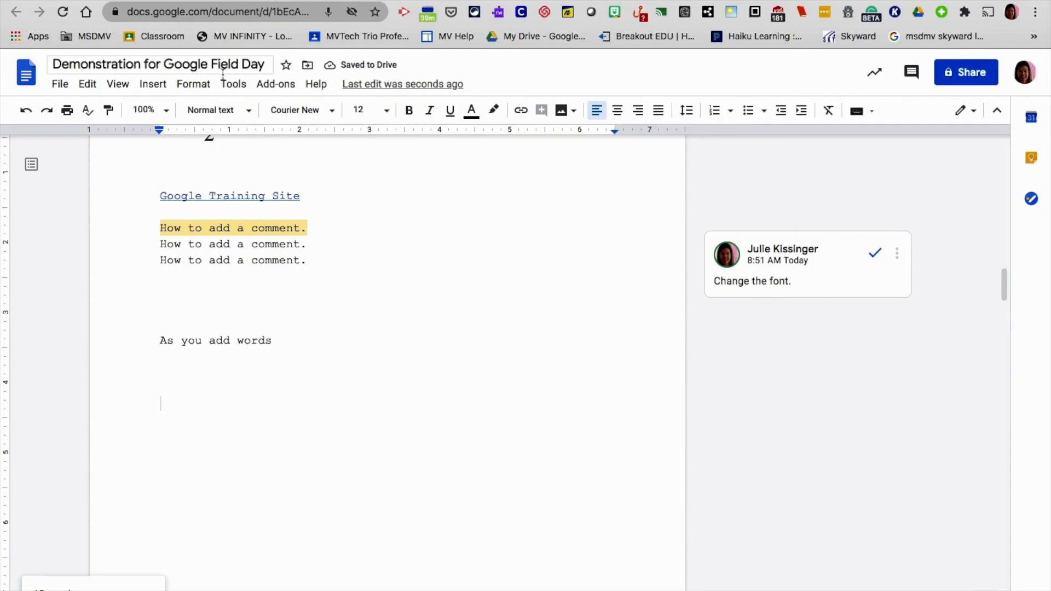
Voice-type 'Voice typing is great for accommodations when you are finished' and close voice typing
click(245, 86)
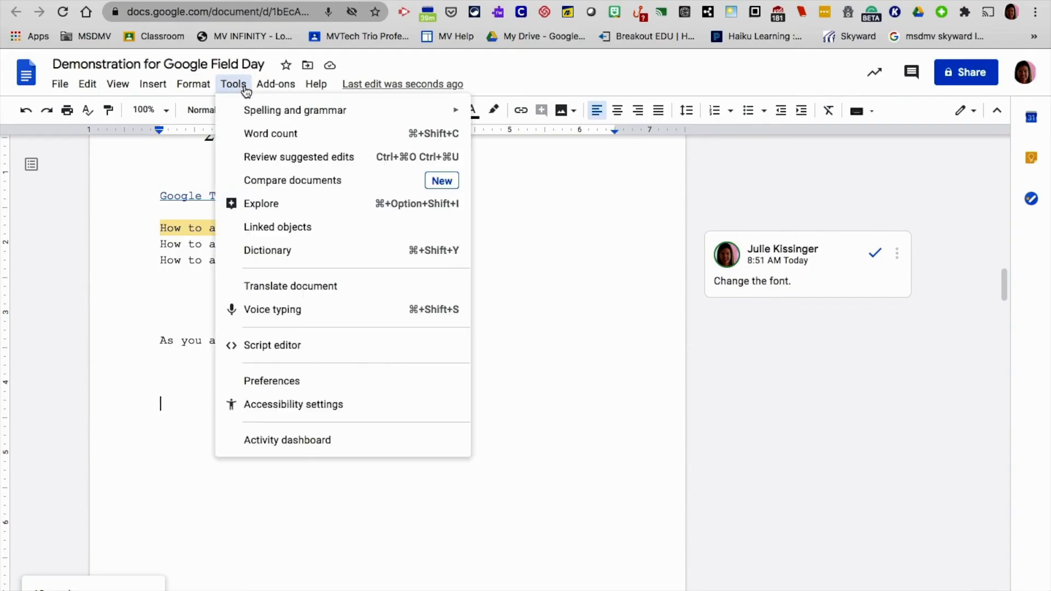
click(283, 312)
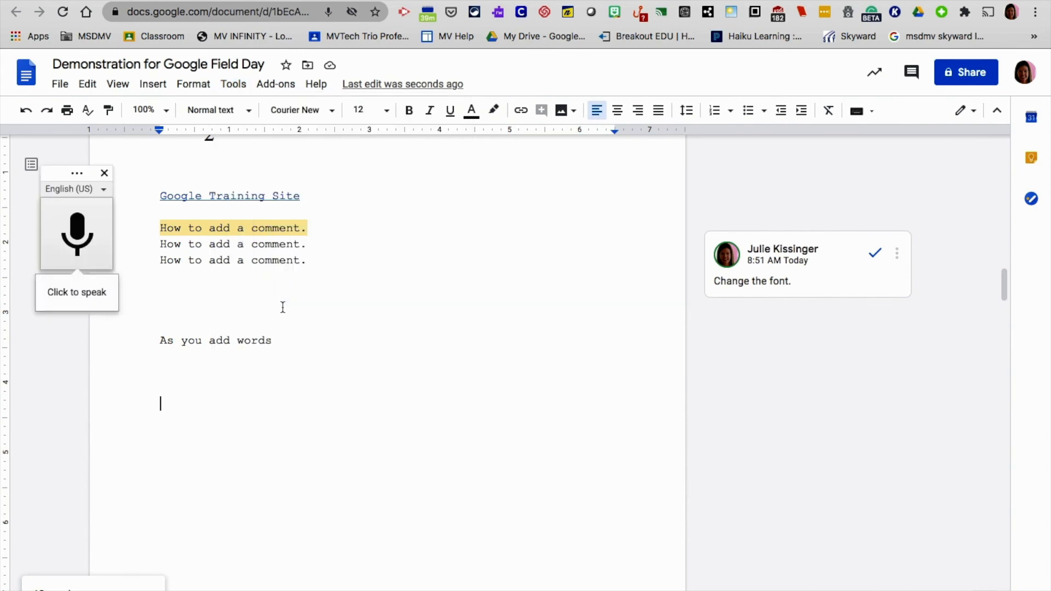
click(83, 239)
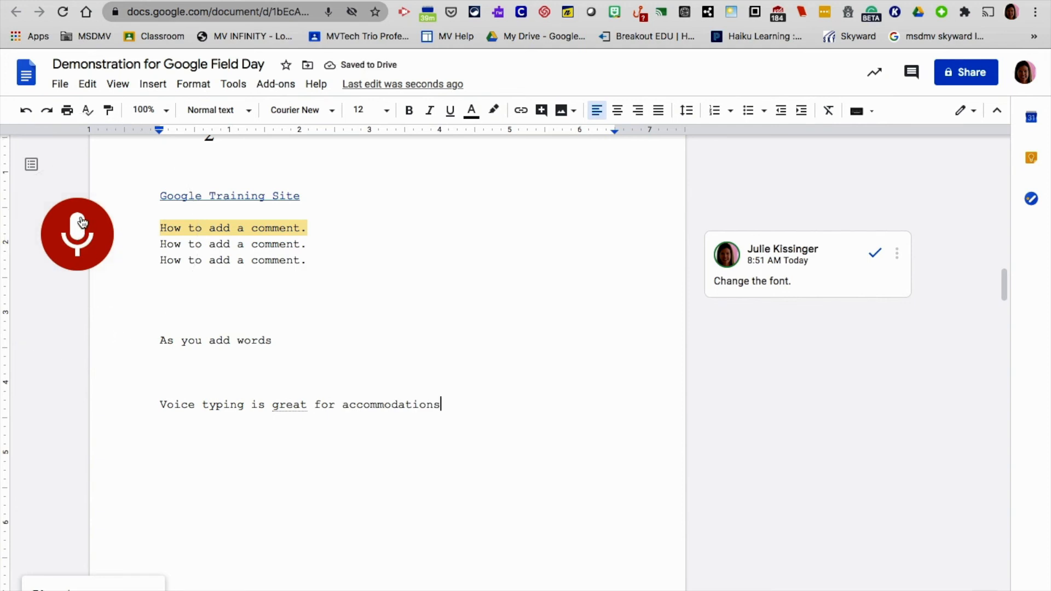
click(91, 220)
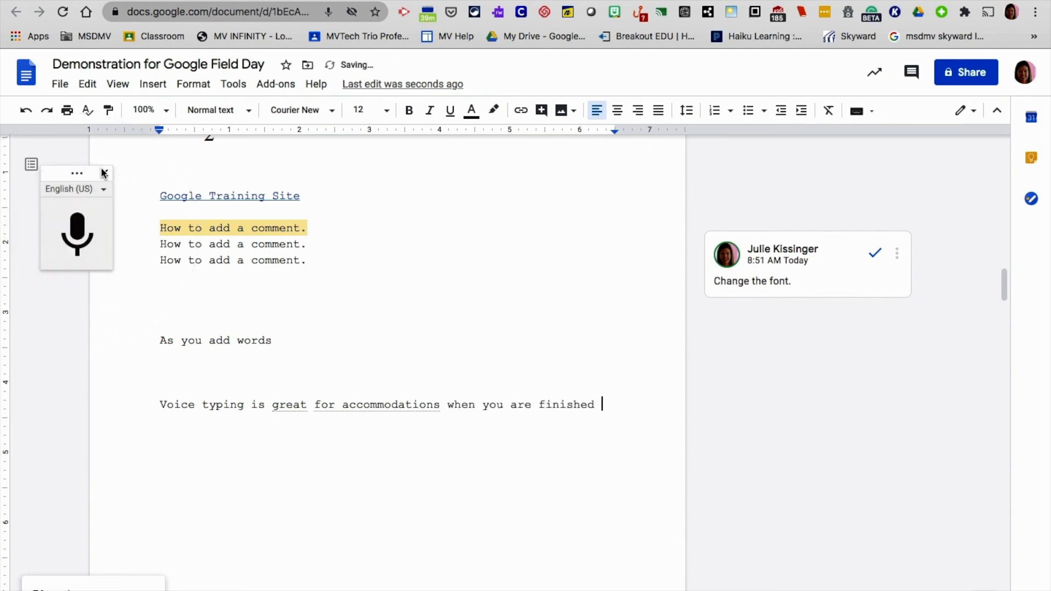
click(105, 173)
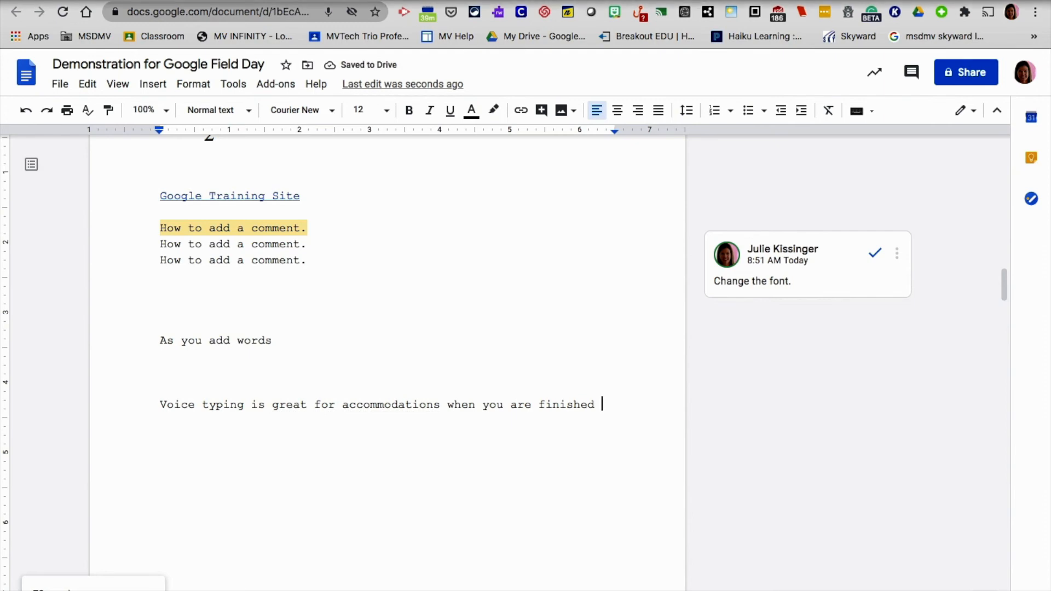
mouse_move(219, 2)
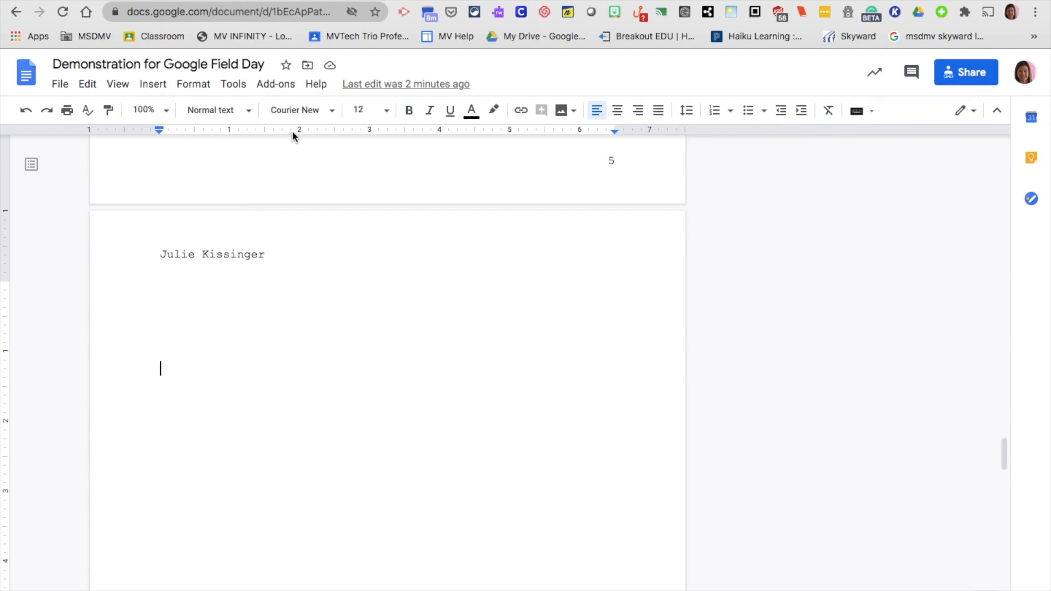
Open the Explore panel and search for 'remote learning'
click(234, 85)
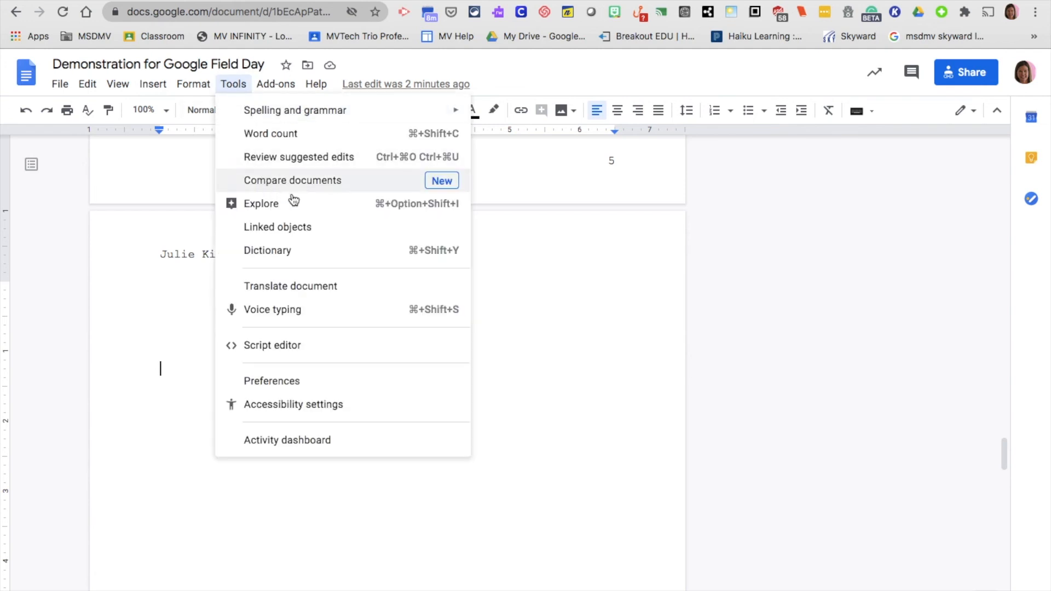
click(751, 309)
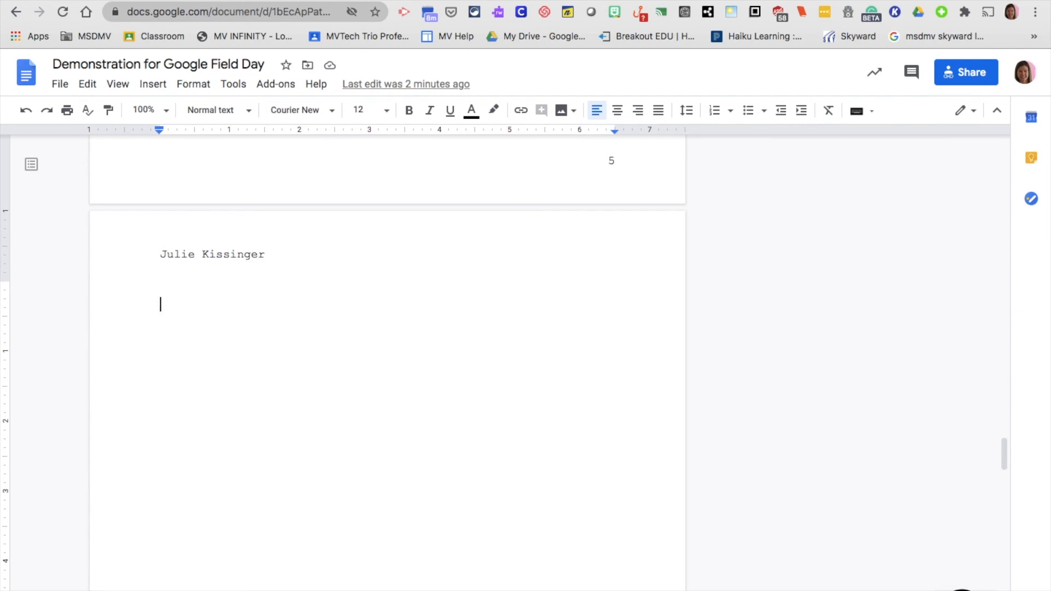
click(984, 590)
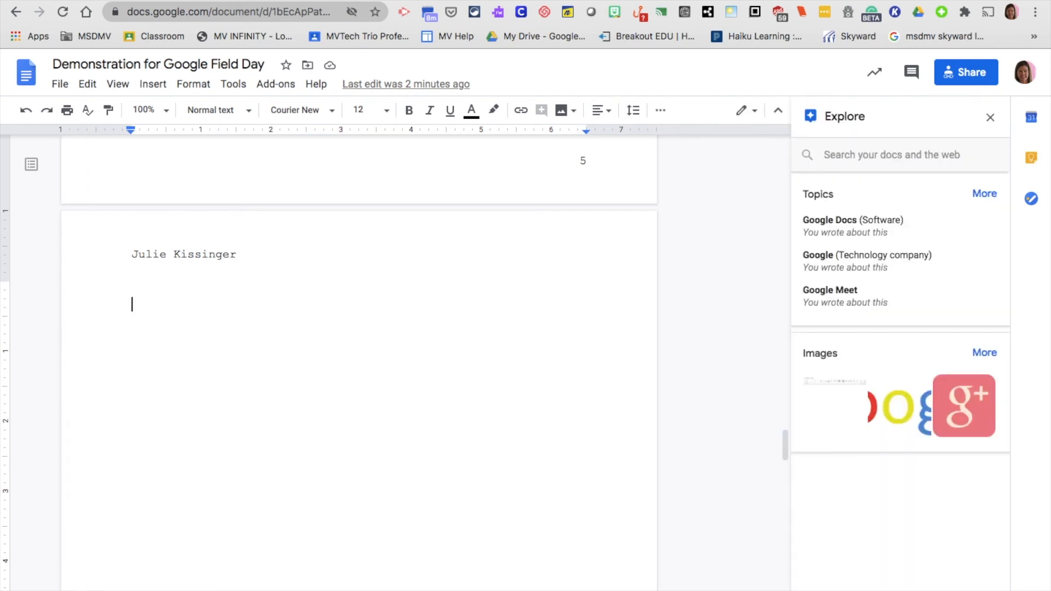
click(902, 156)
text(re)
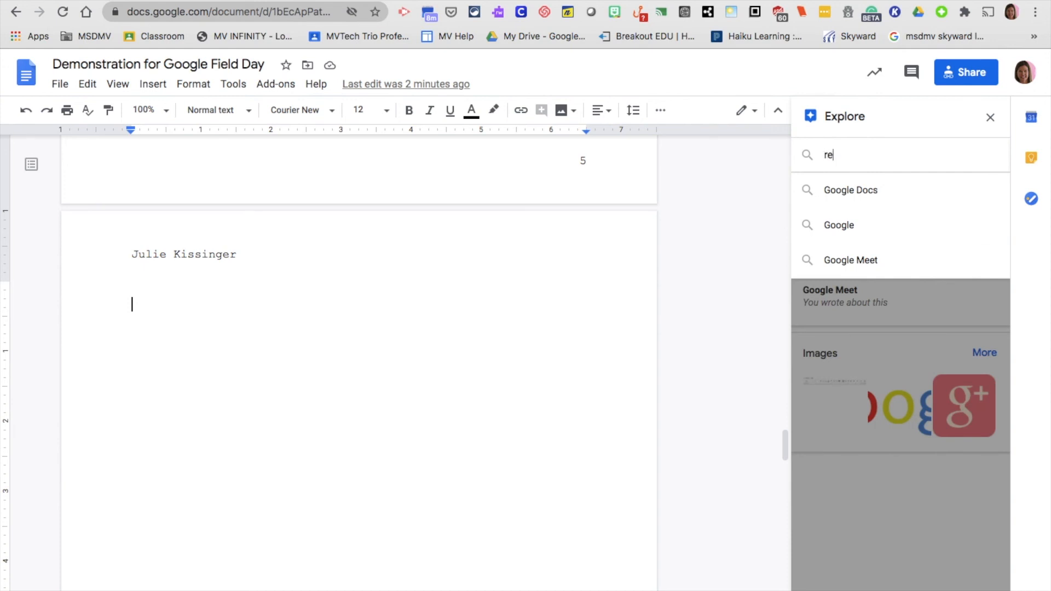
text(mote learning)
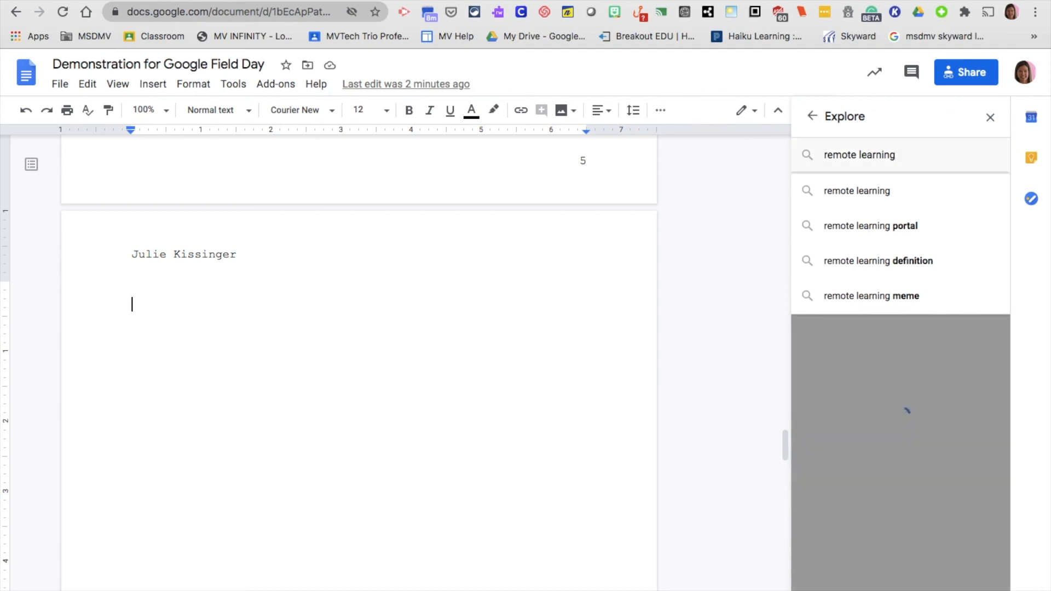
key(Return)
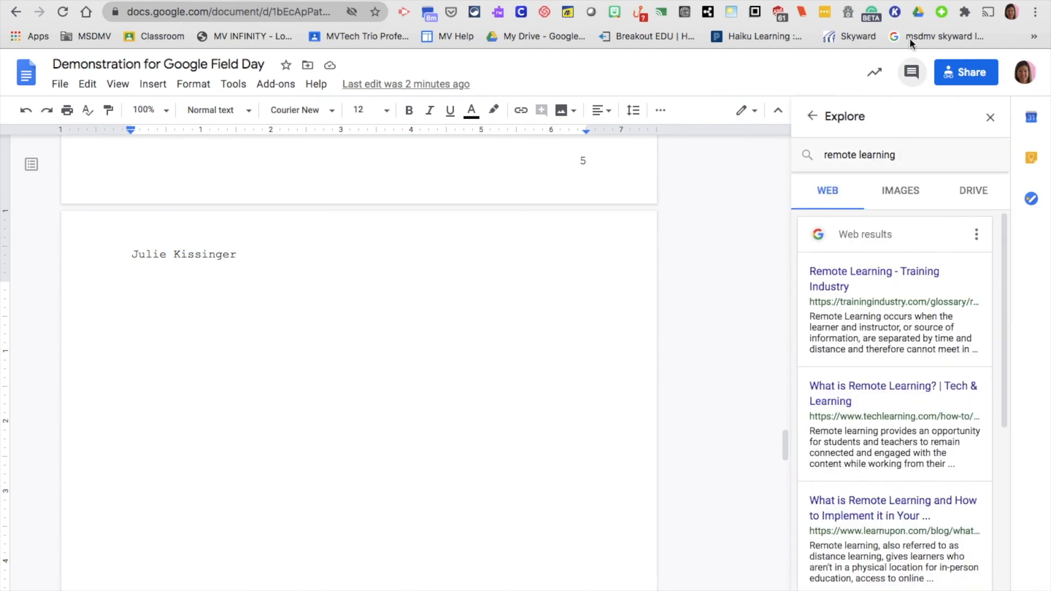
Browse the Images and Drive results for remote learning, then return to Web results
mouse_move(856, 357)
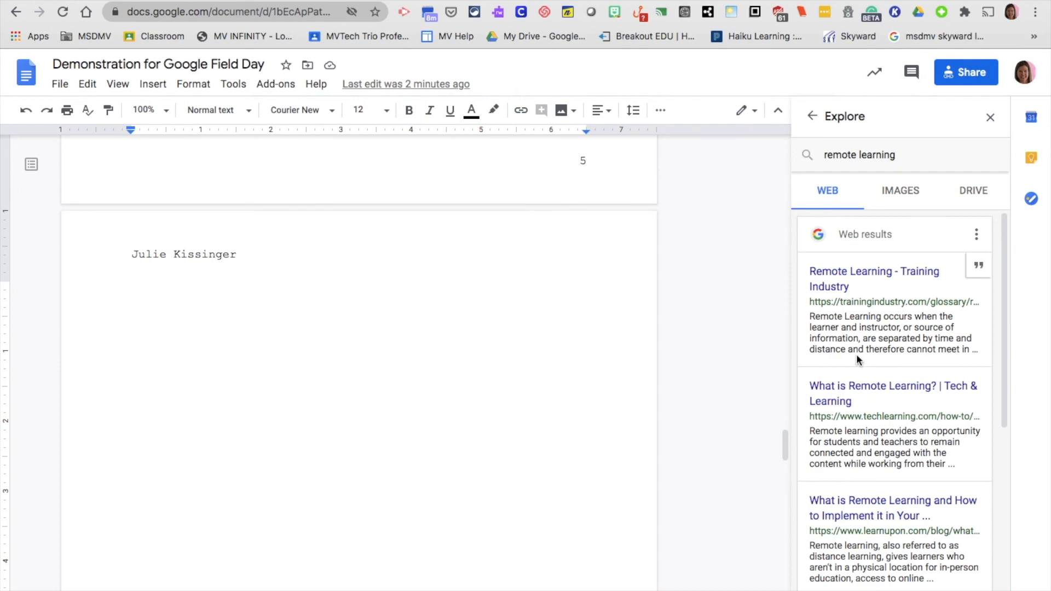
click(913, 201)
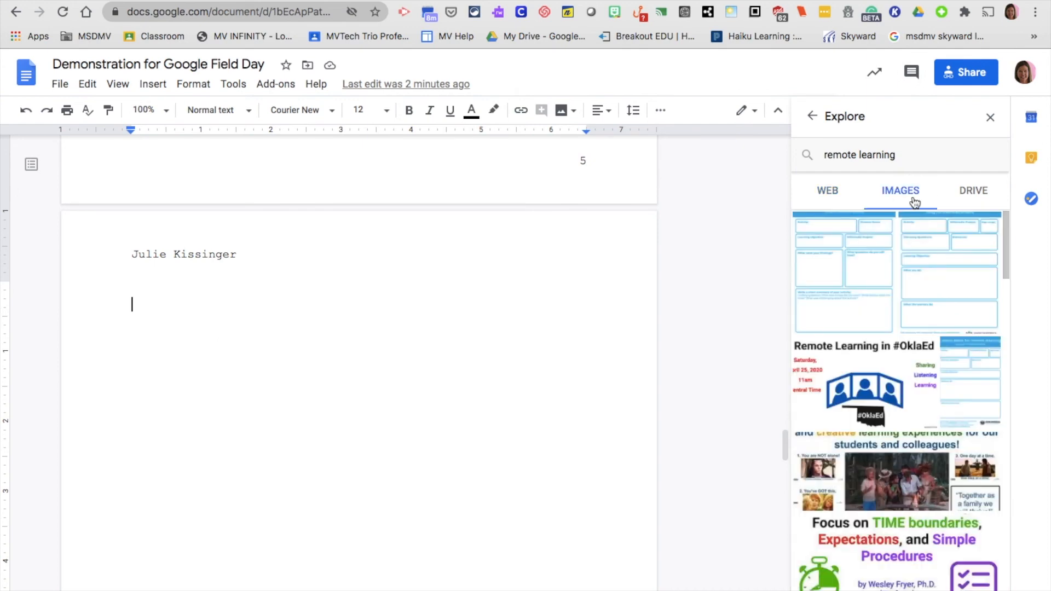
click(973, 195)
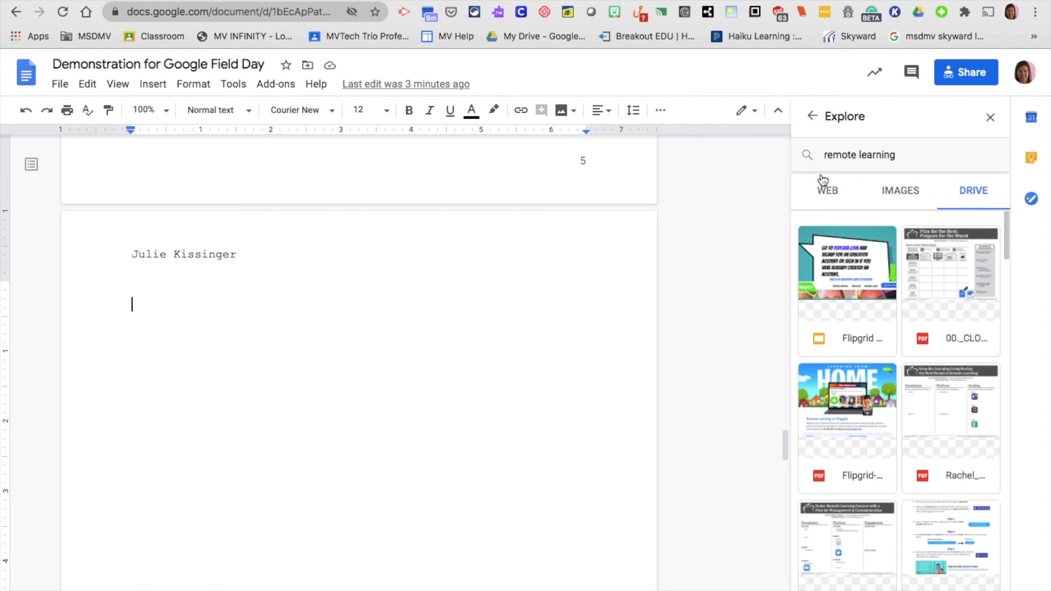
click(829, 193)
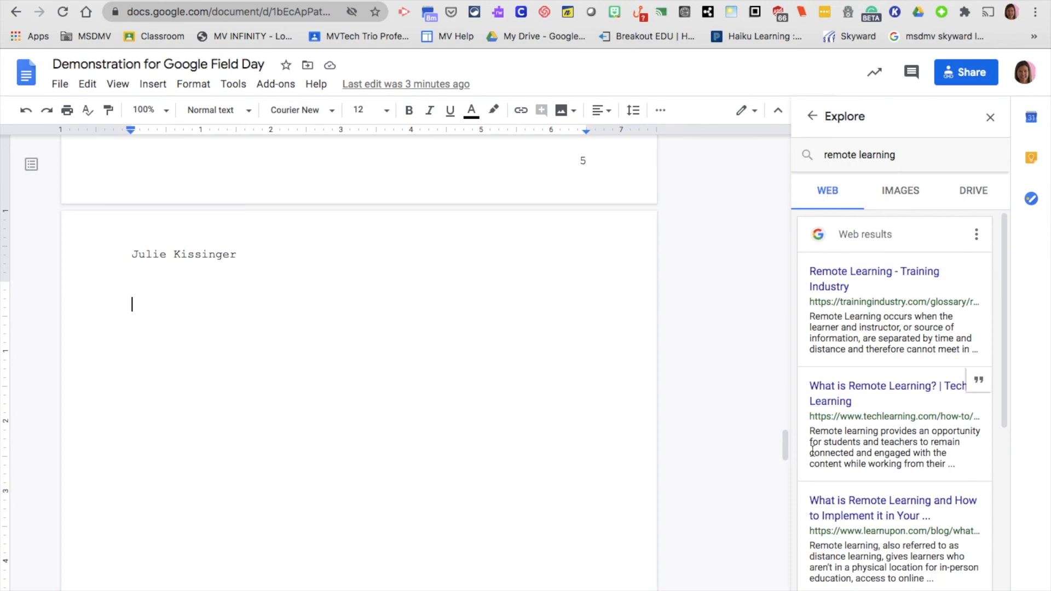
Copy the second web result's snippet and paste it below the author line
drag(811, 429, 954, 465)
click(954, 465)
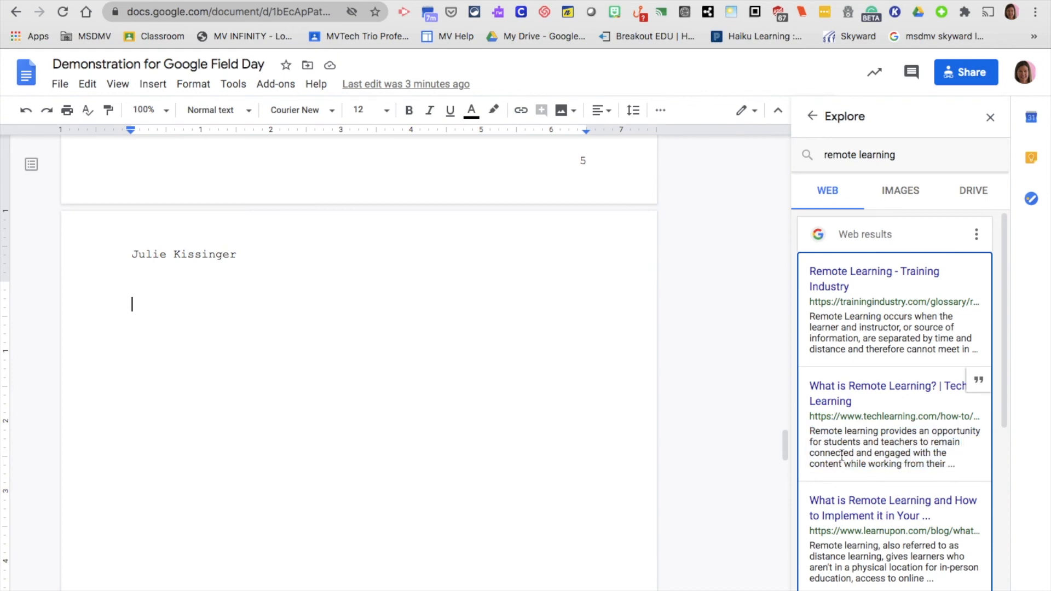
drag(811, 430, 950, 467)
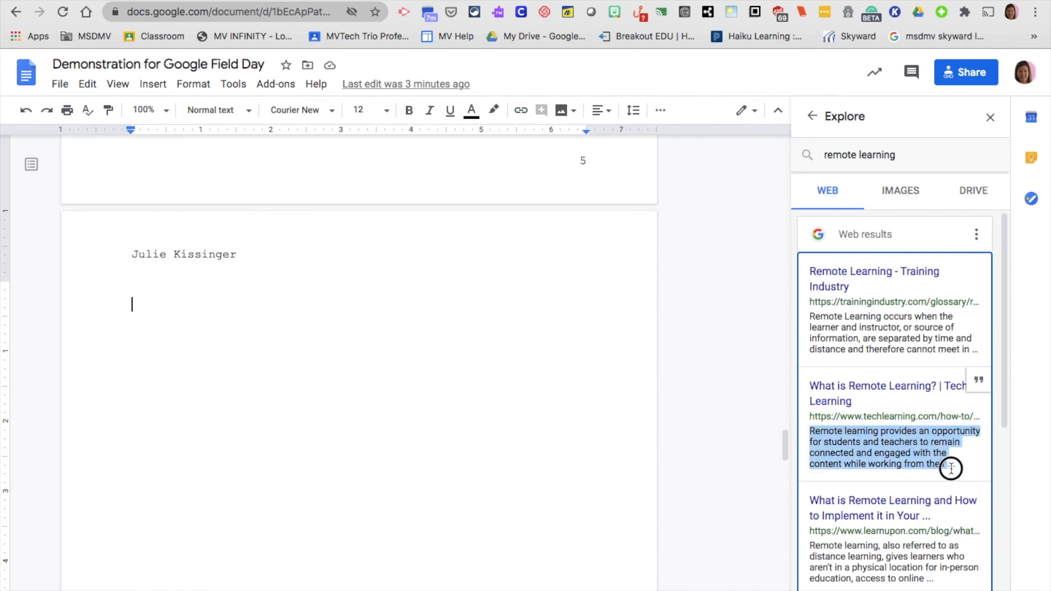
right_click(908, 453)
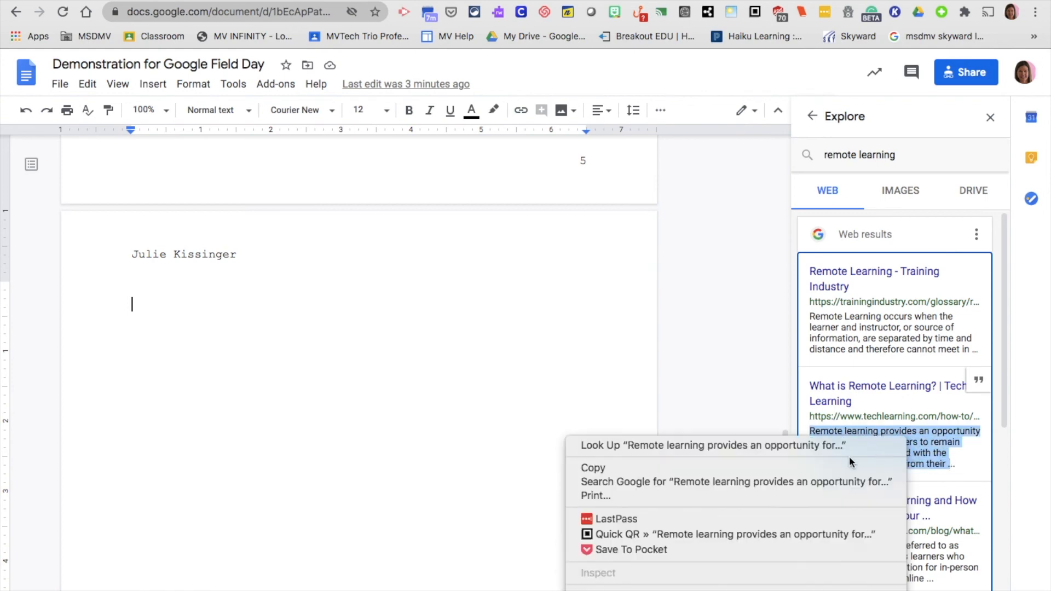
click(767, 467)
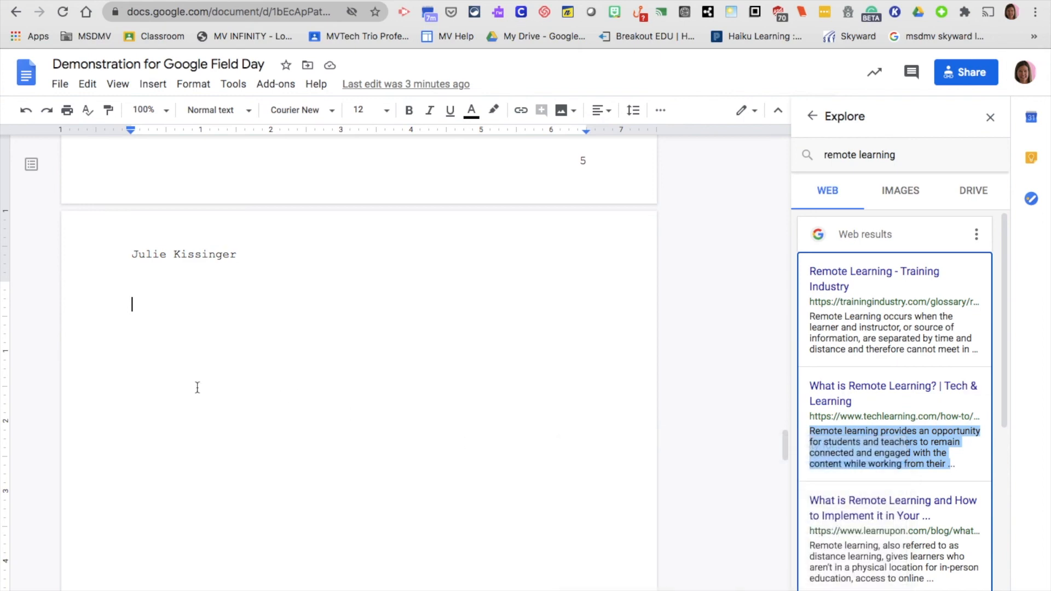
click(149, 322)
right_click(149, 322)
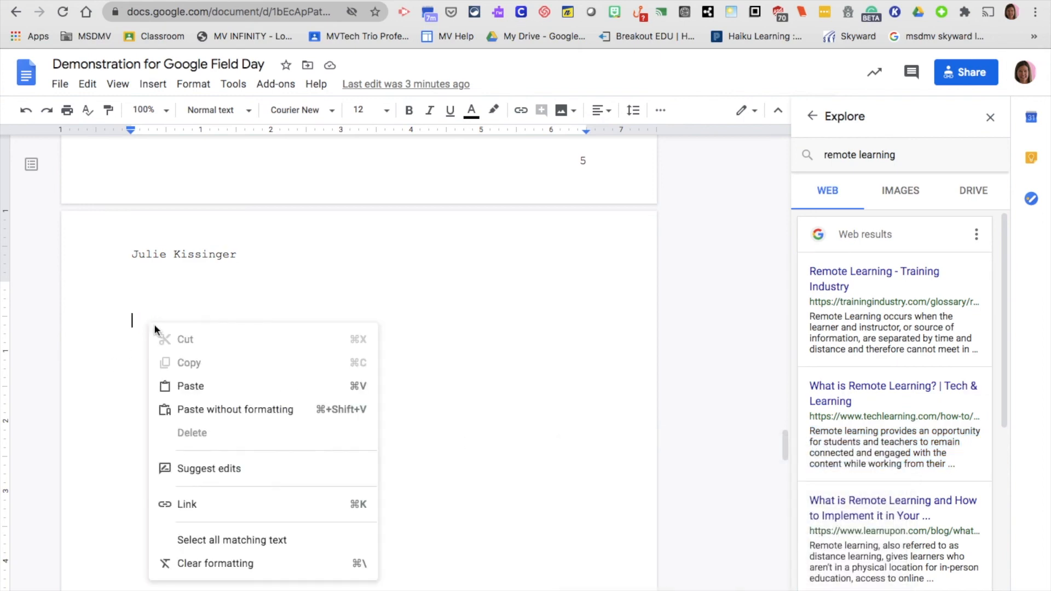
click(197, 390)
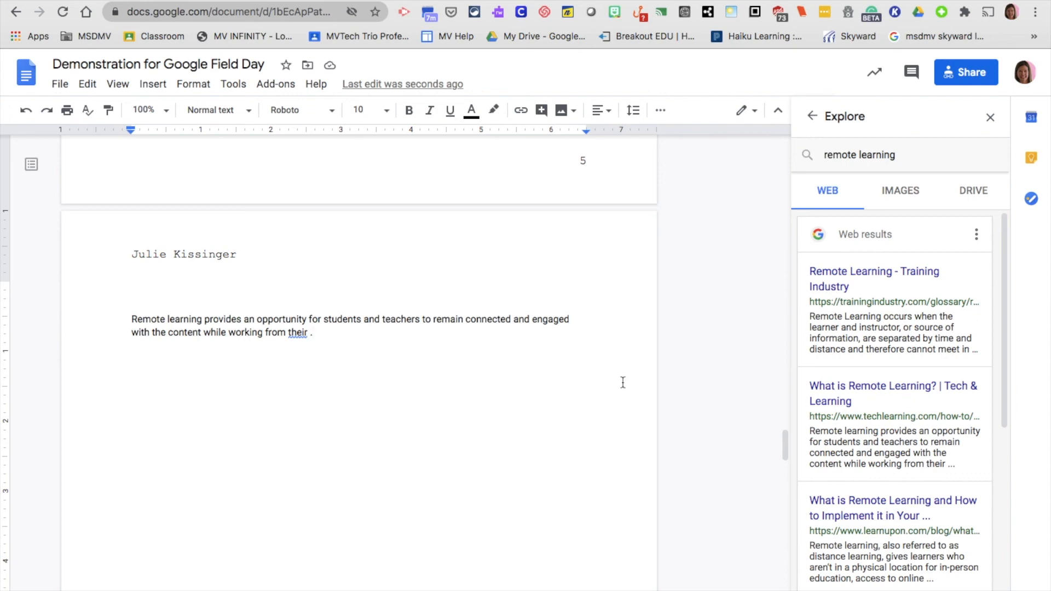
Cite the Tech & Learning result as a footnote and view the citation format options
mouse_move(892, 375)
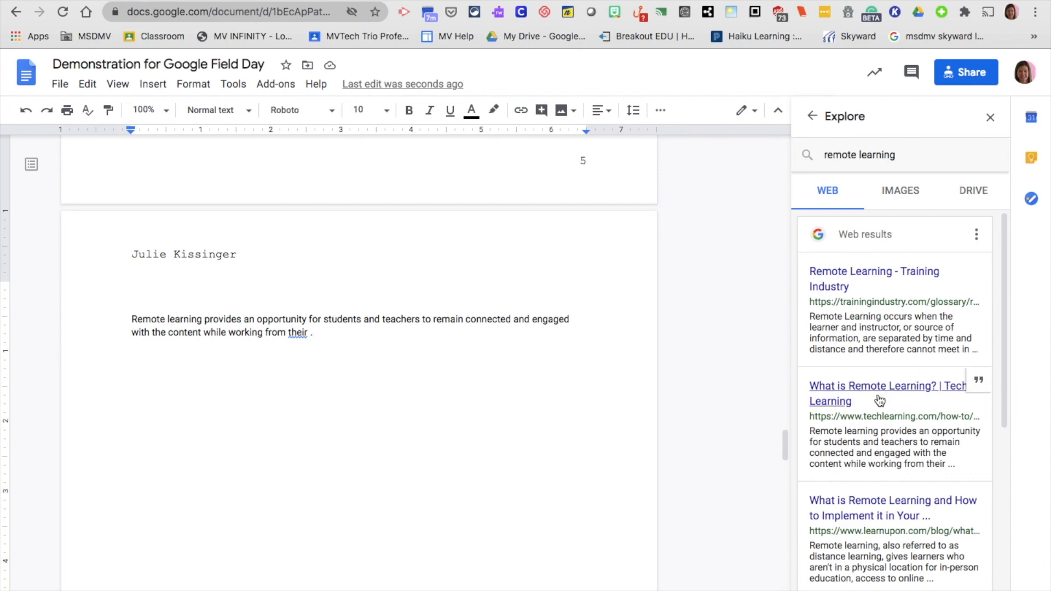
click(981, 383)
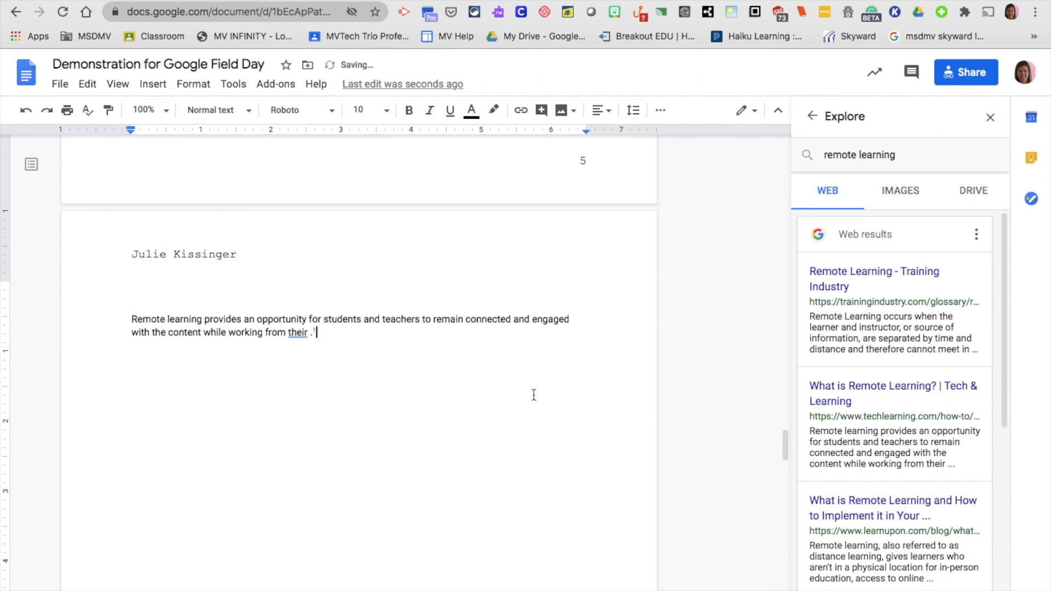
scroll(534, 394, down, 6)
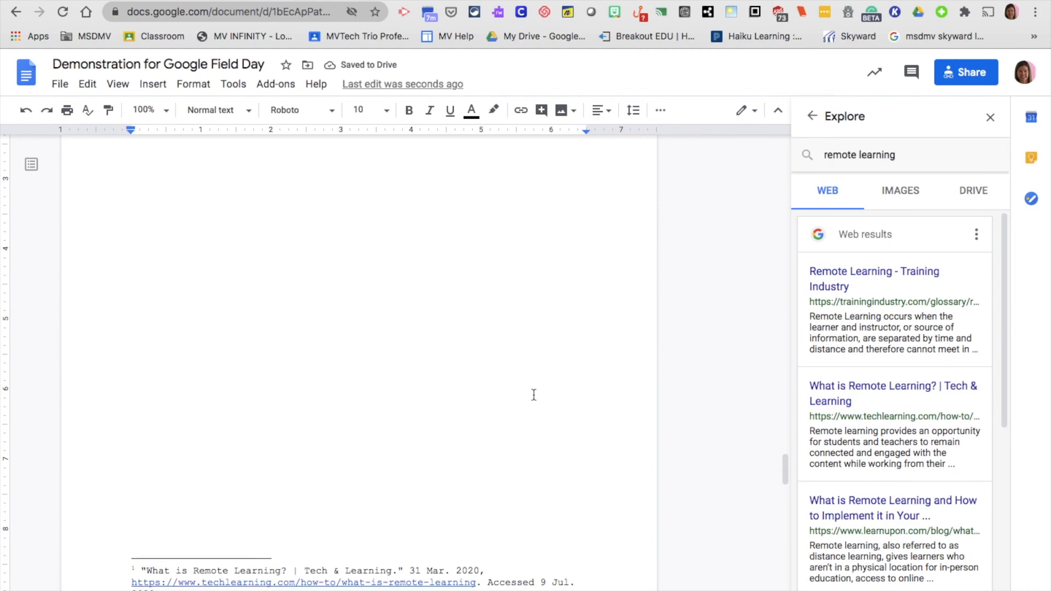
scroll(534, 394, up, 6)
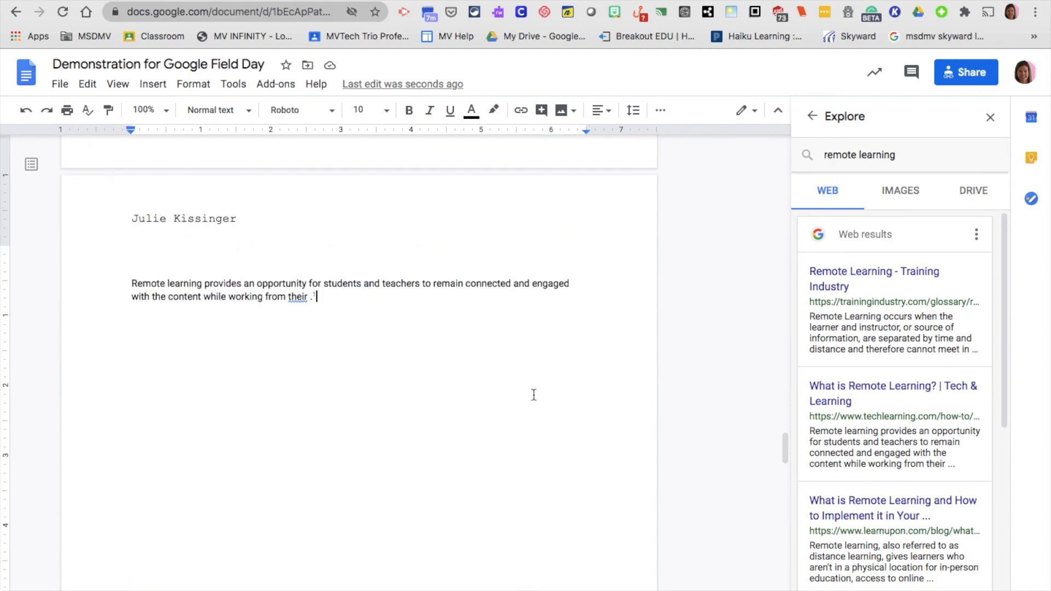
click(978, 239)
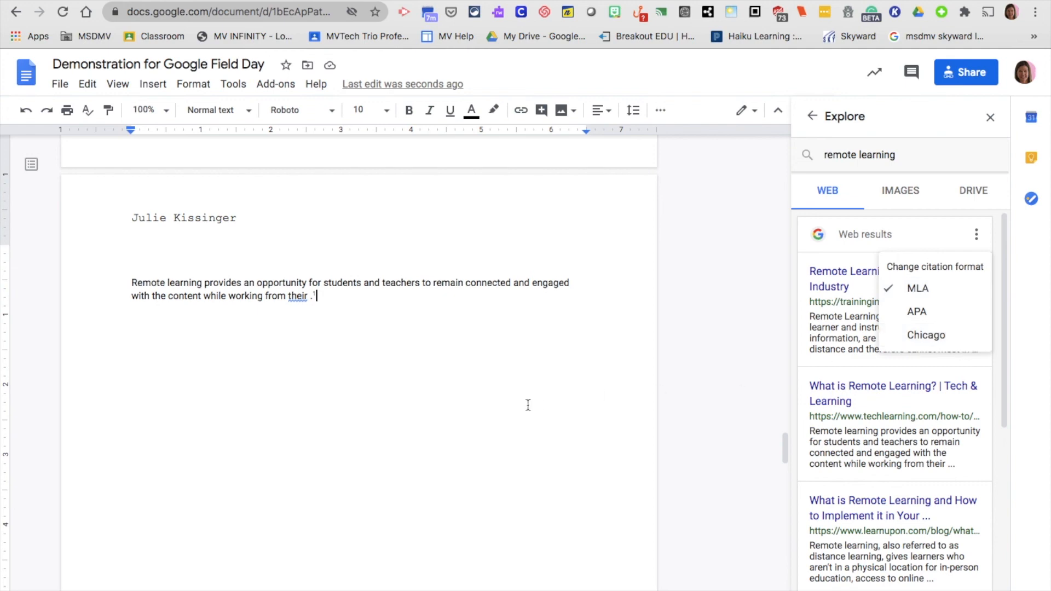
Insert the blue devices illustration from the remote learning image results
scroll(527, 403, down, 4)
click(906, 202)
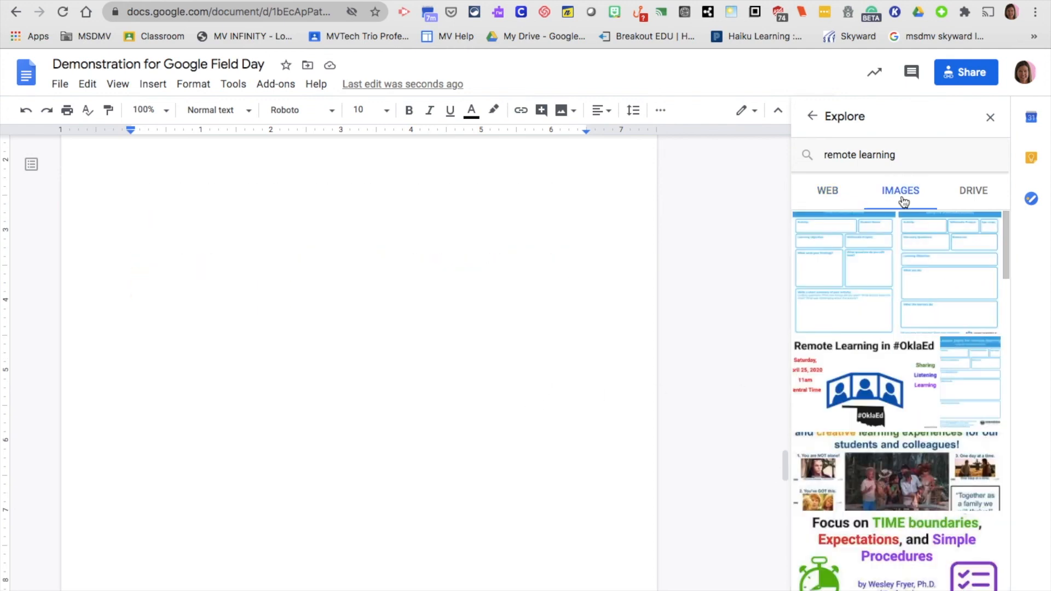
scroll(877, 387, down, 4)
scroll(877, 387, down, 3)
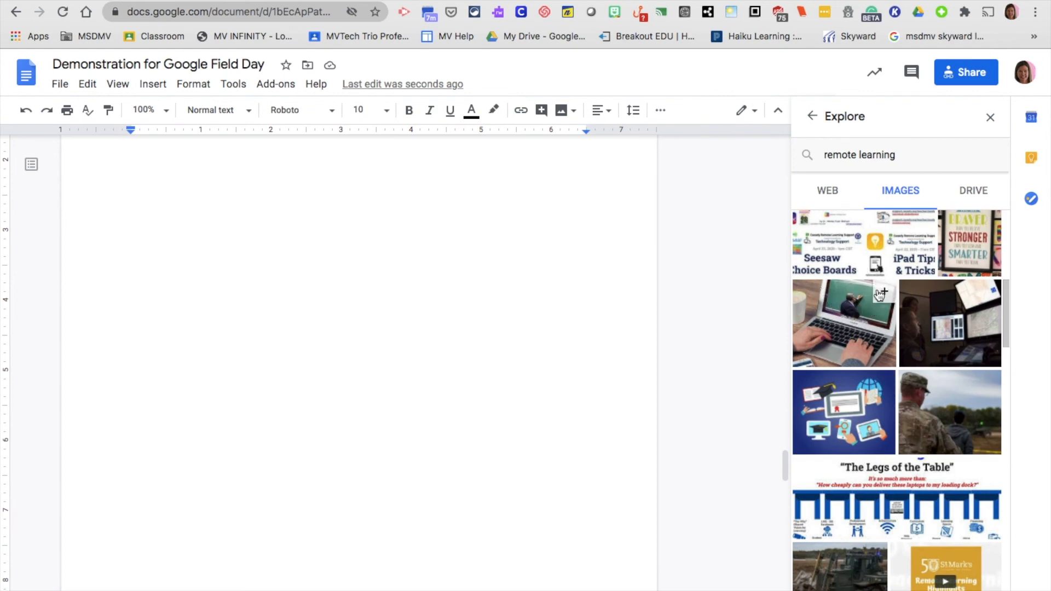
click(884, 382)
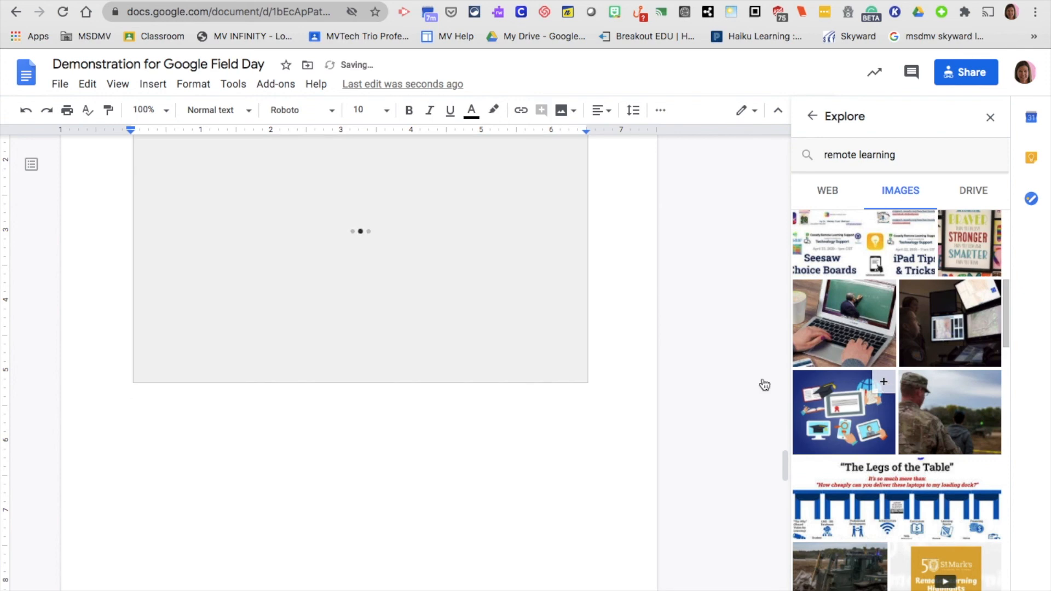
click(848, 416)
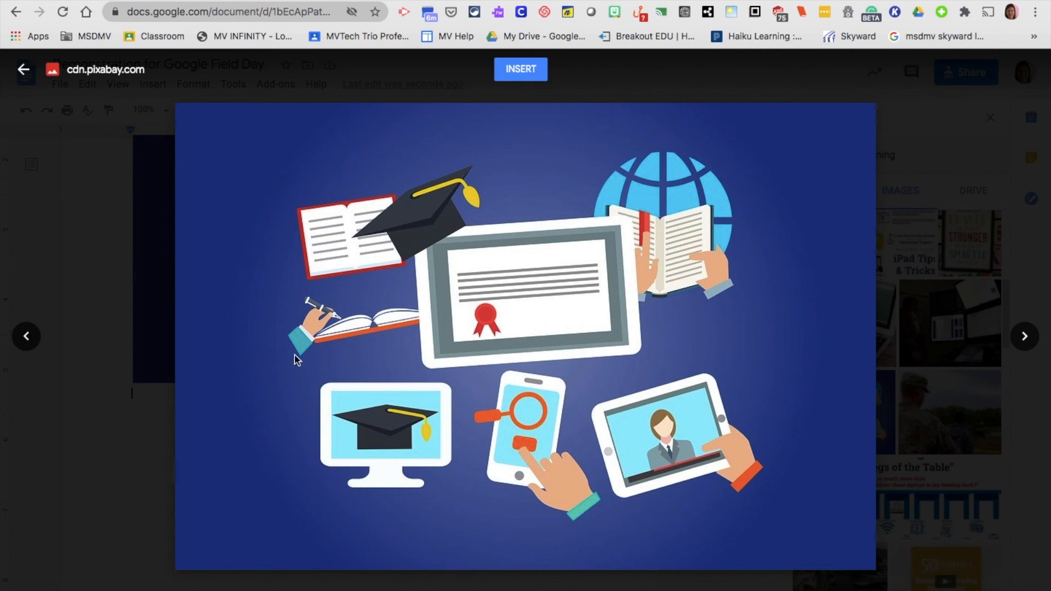
Close the image preview and the Explore panel
click(24, 70)
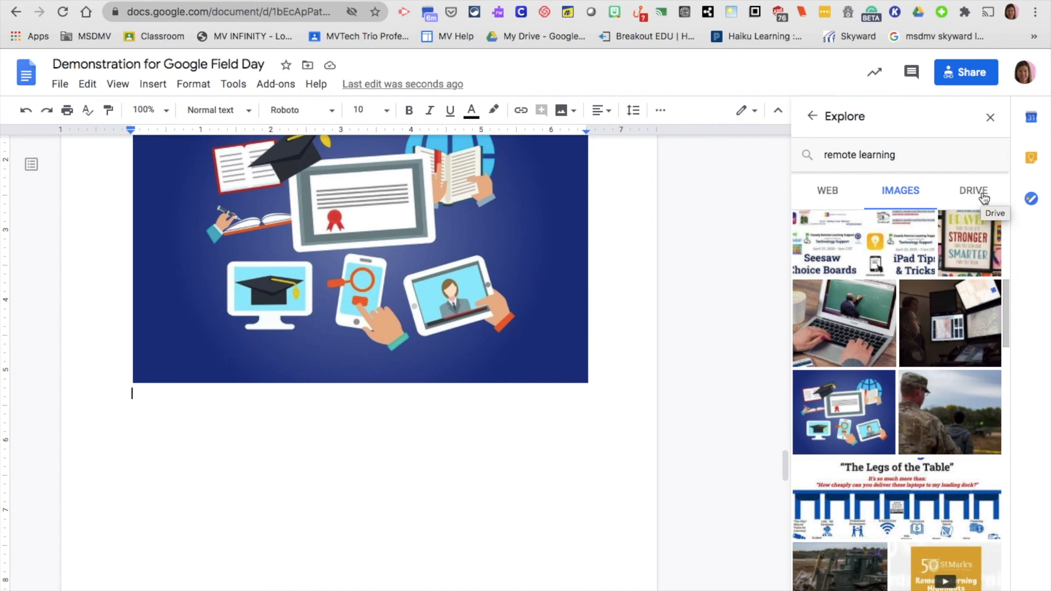
click(991, 117)
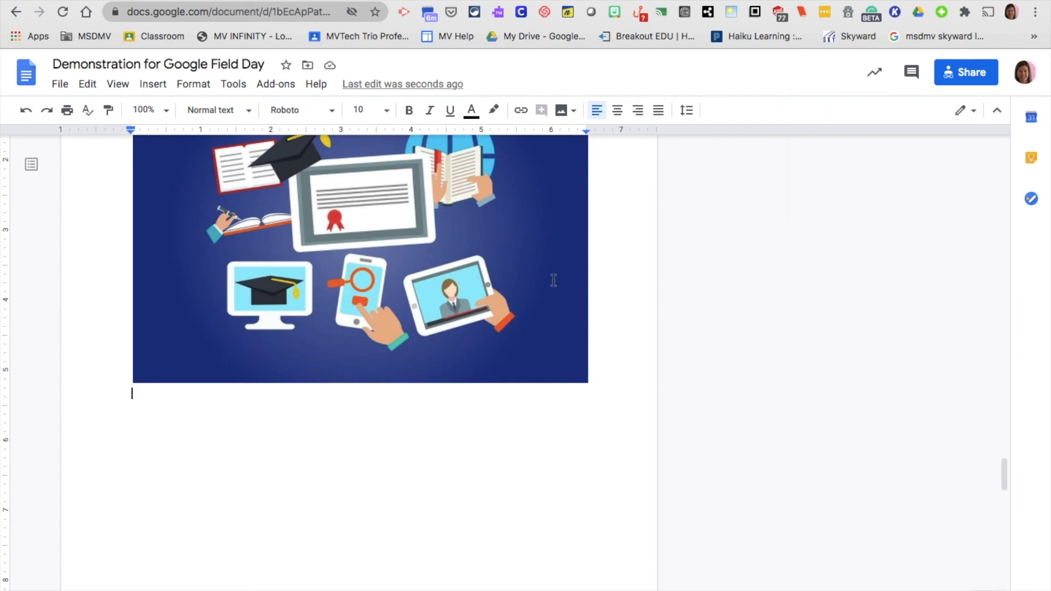
scroll(554, 280, up, 3)
scroll(554, 280, down, 1)
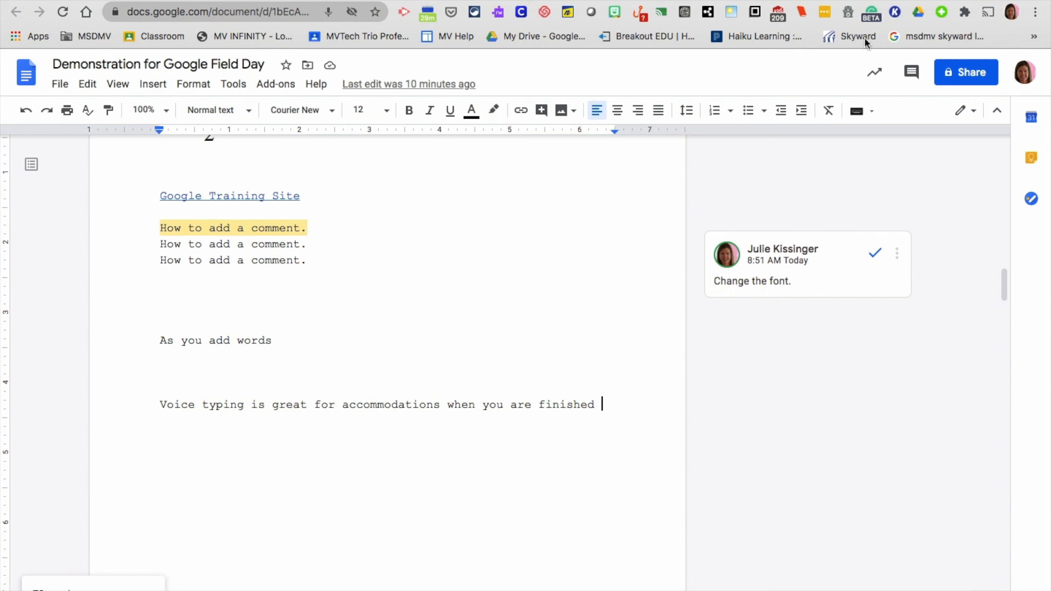
In Share, add a suggested colleague with Editor access
click(967, 75)
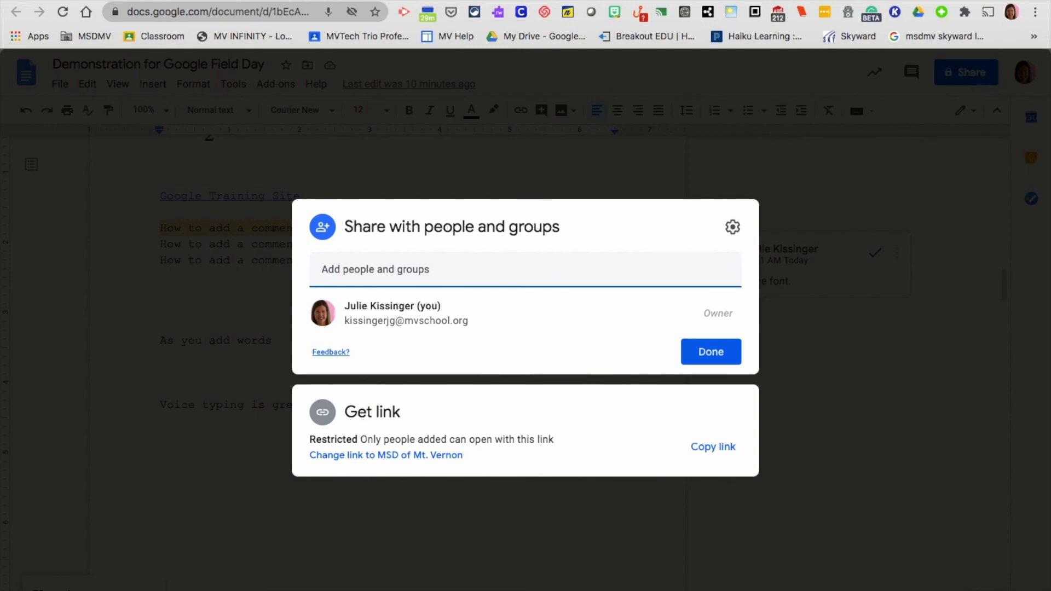
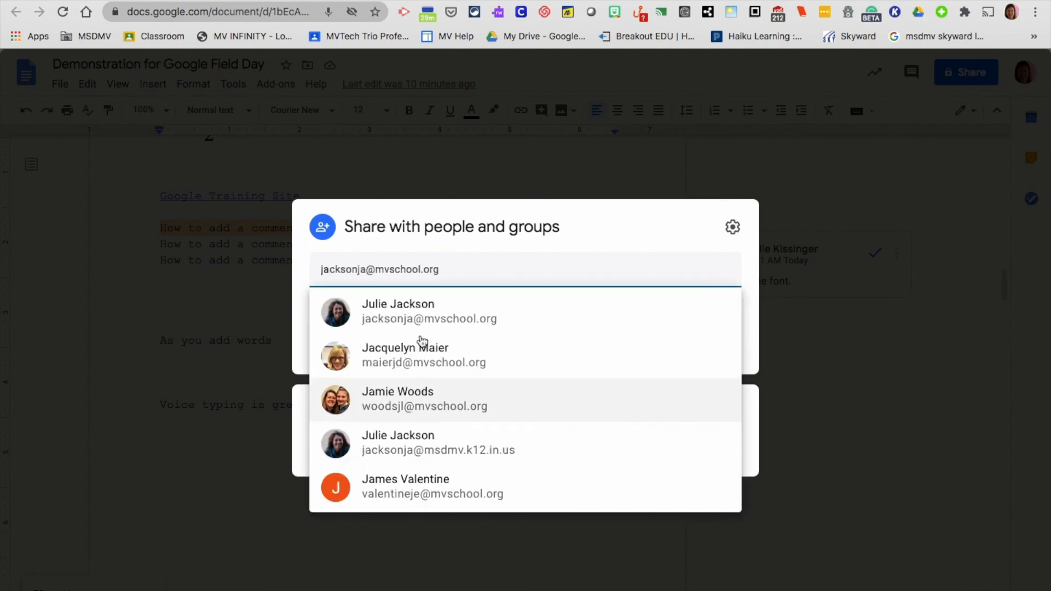
click(424, 311)
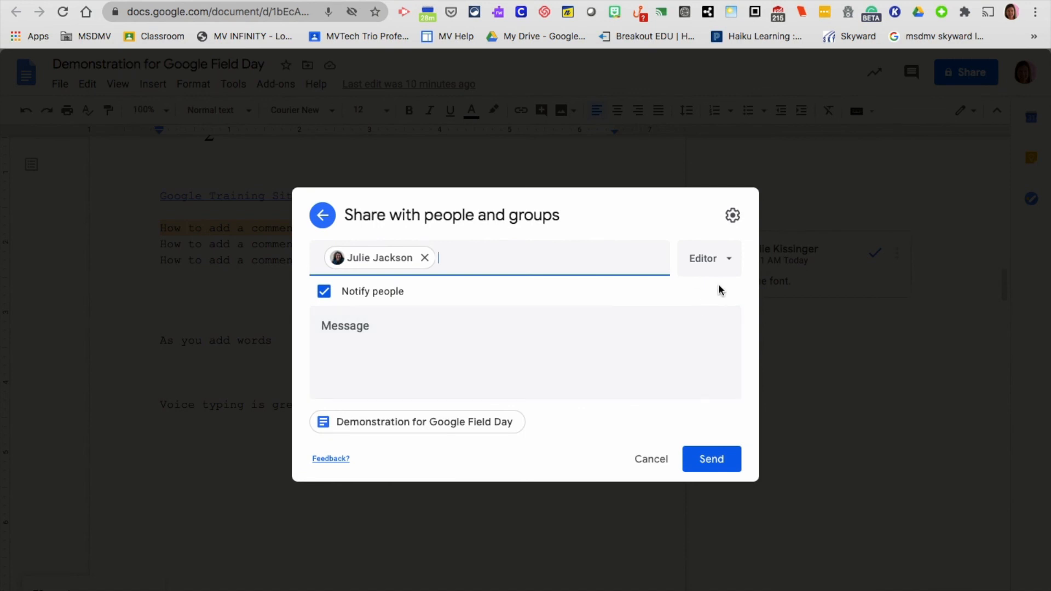
click(736, 264)
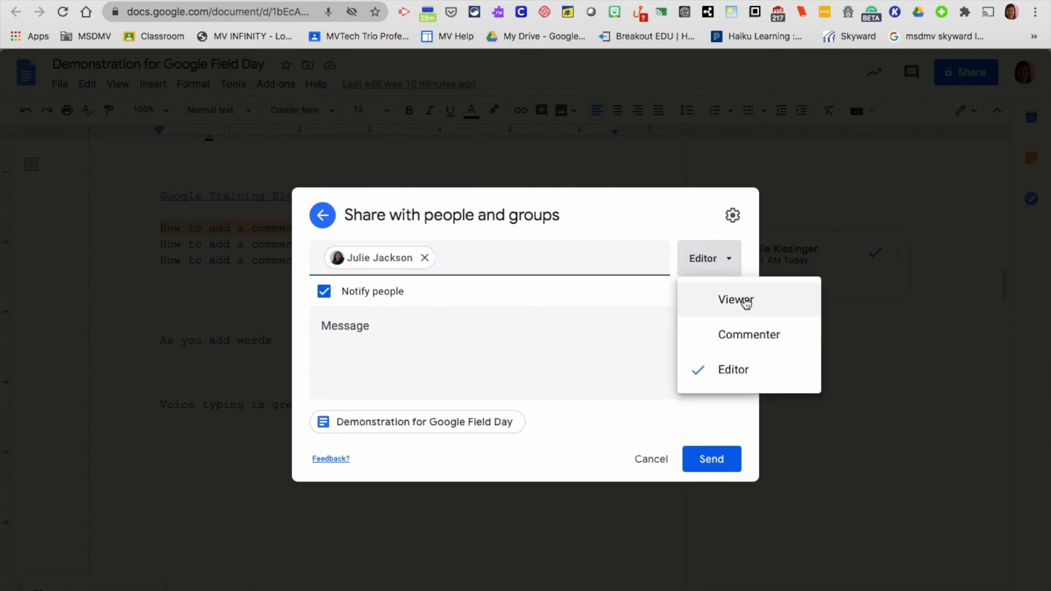
click(737, 382)
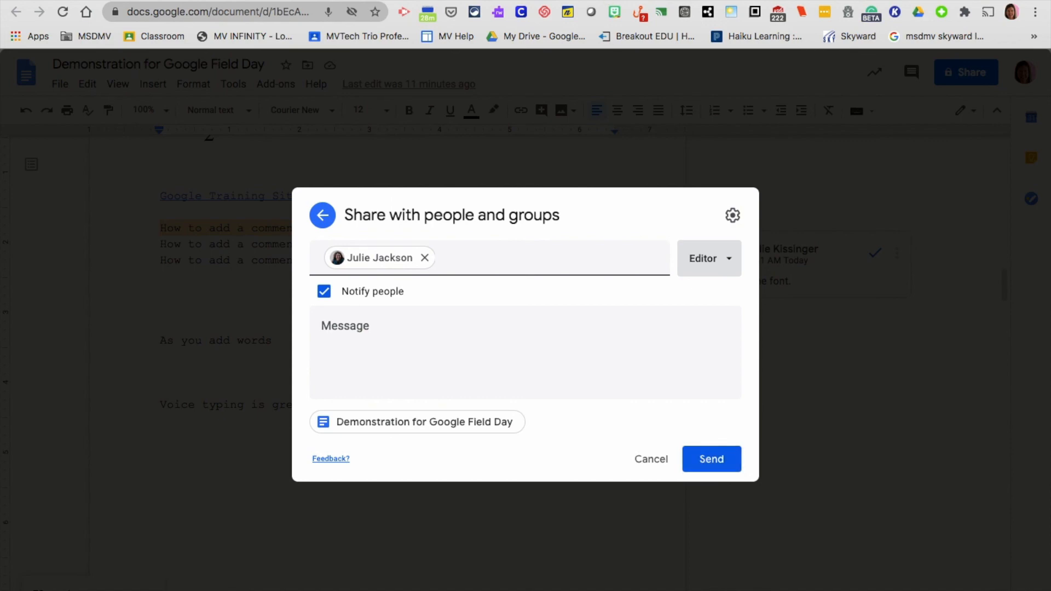
mouse_move(607, 1)
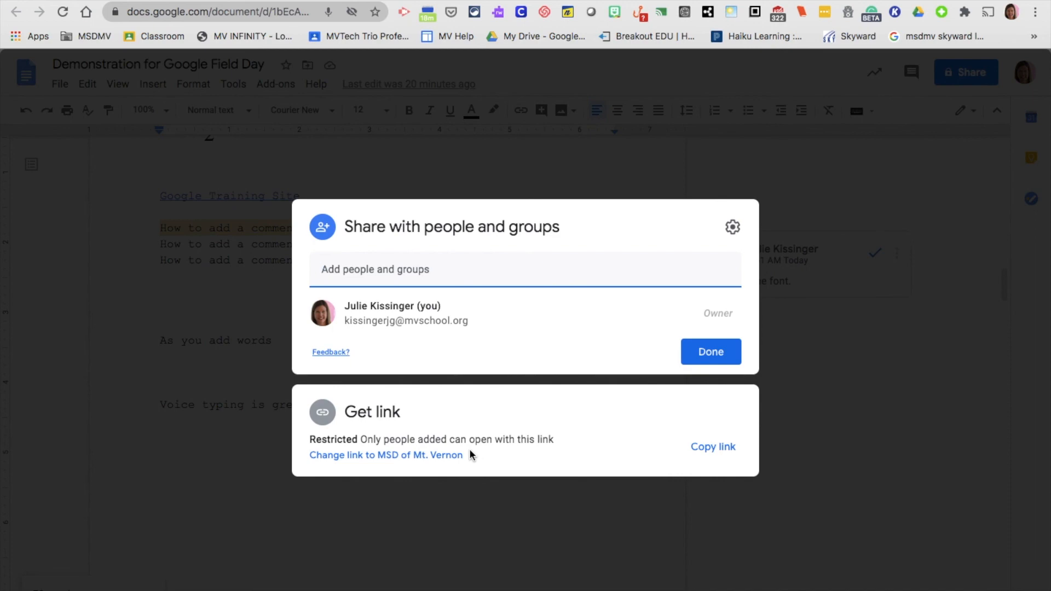
Back out without sharing with the colleague and expand the Get link section
click(445, 272)
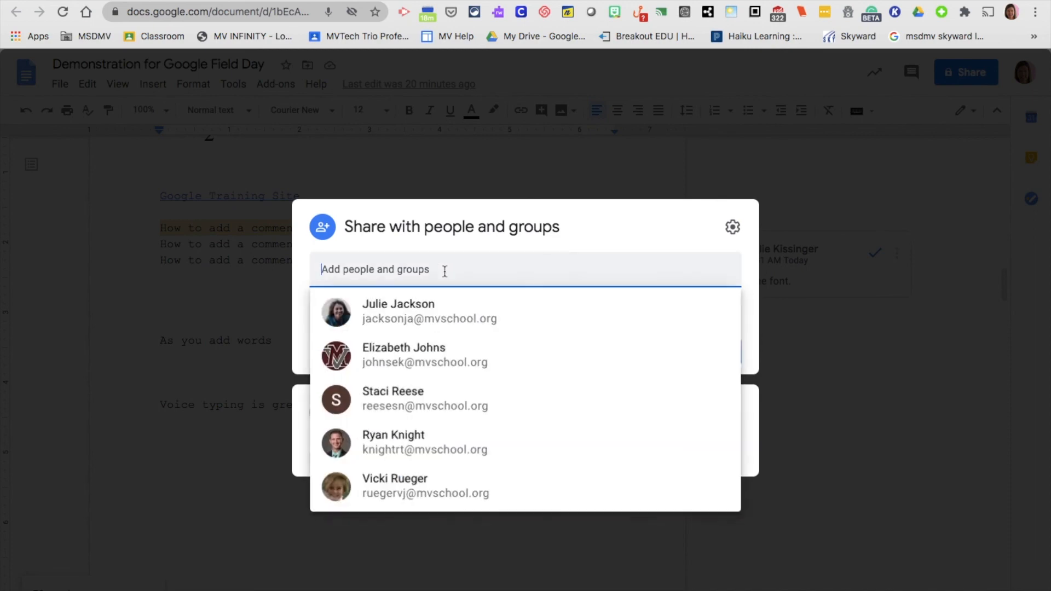
click(450, 314)
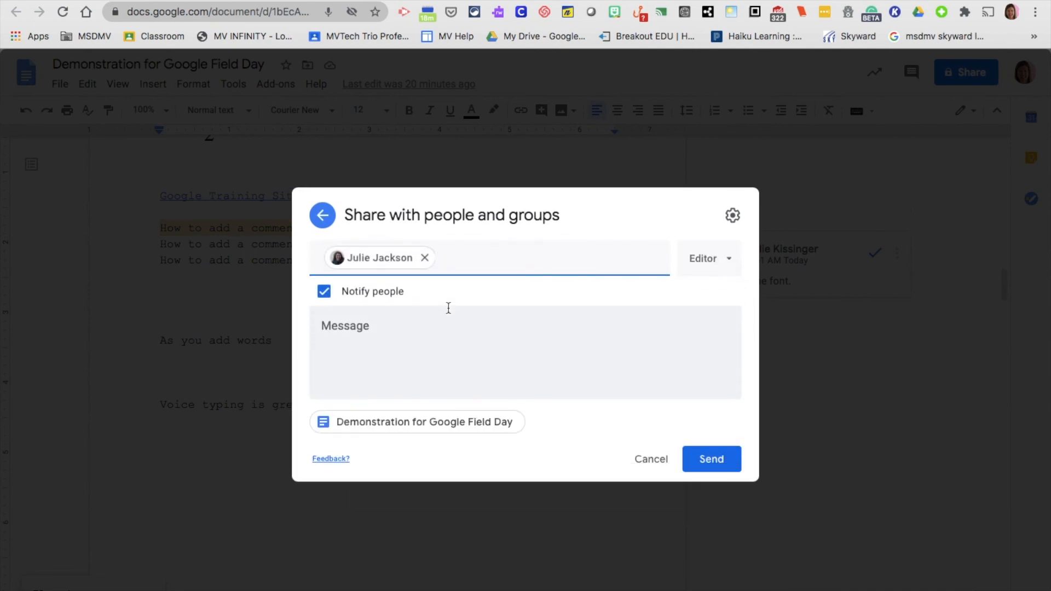
click(326, 217)
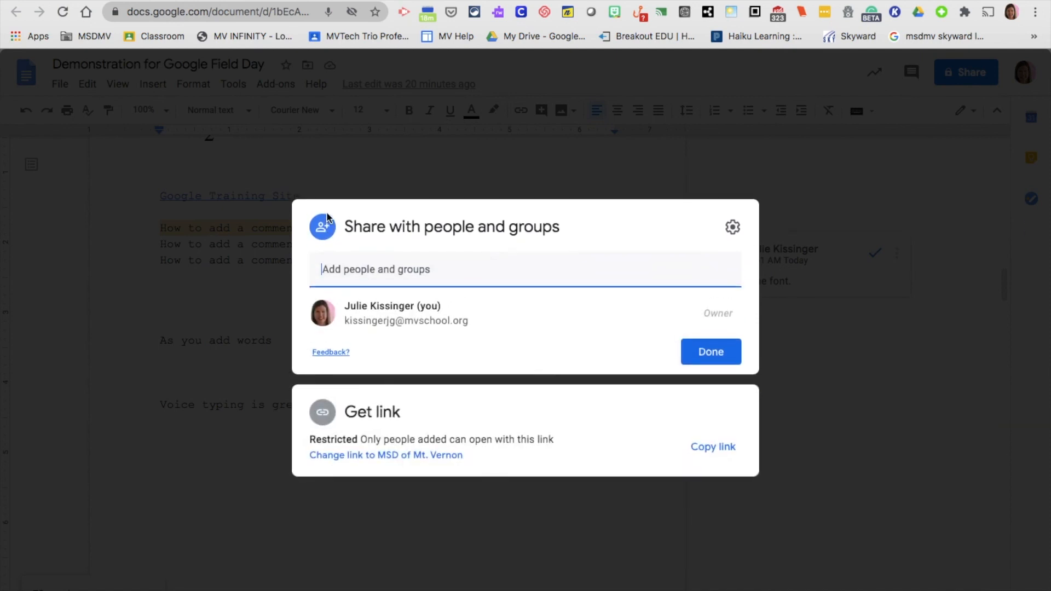
click(323, 412)
Set link access to Anyone with the link and type 'Thank you!' on the last page
click(411, 398)
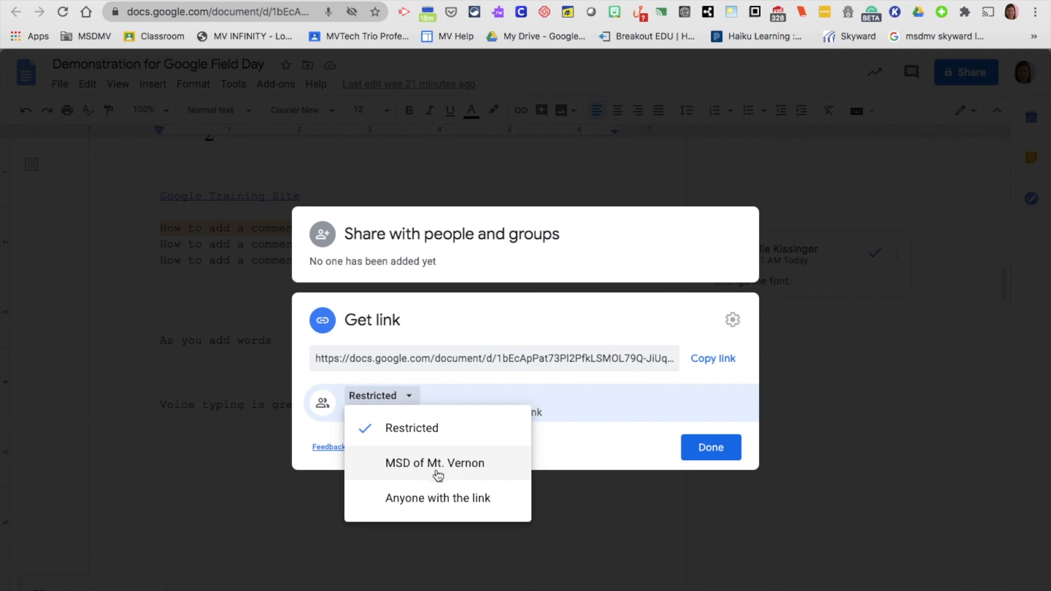
click(438, 497)
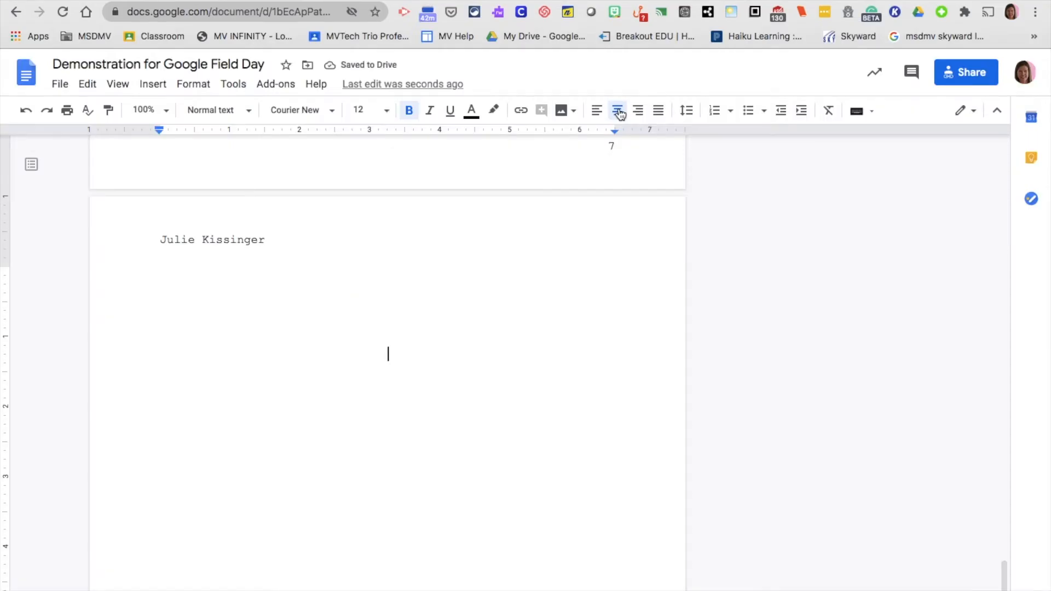
text(Thank you!)
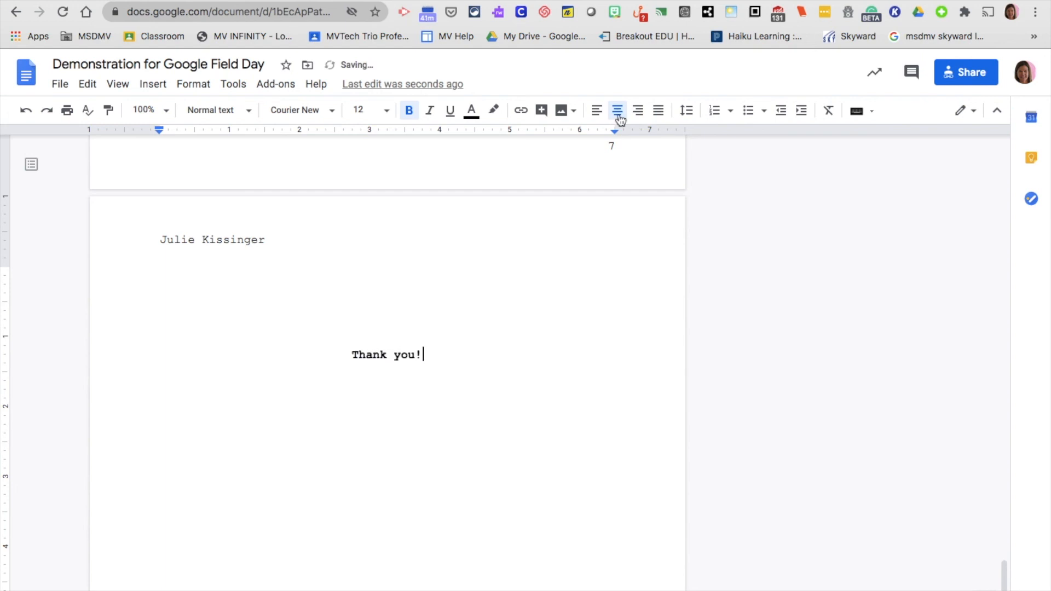
Make the 'Thank you!' text 60 point
click(432, 355)
drag(431, 355, 352, 354)
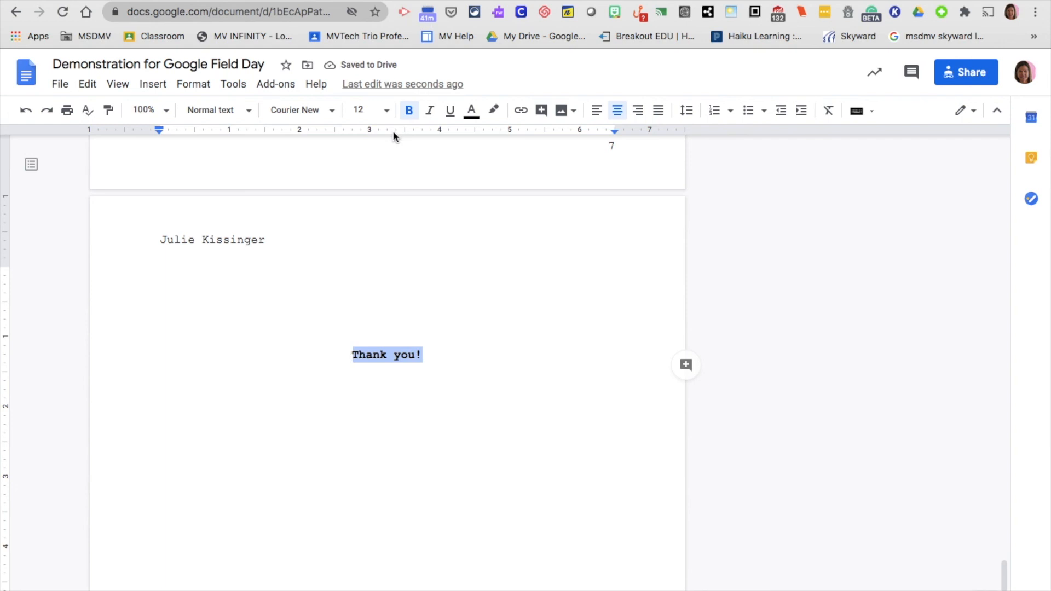
click(361, 110)
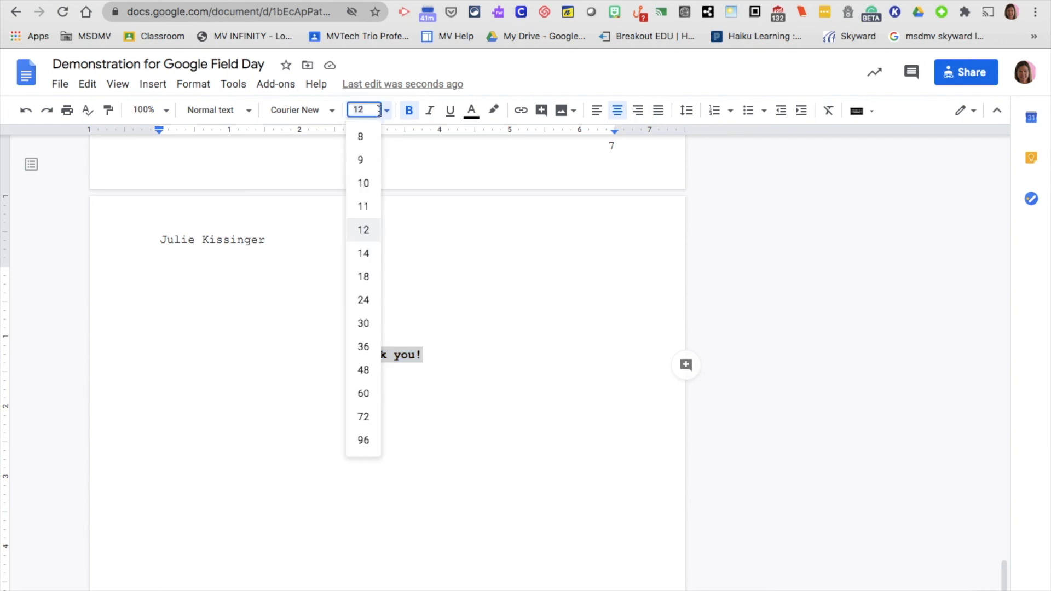
click(363, 394)
click(449, 289)
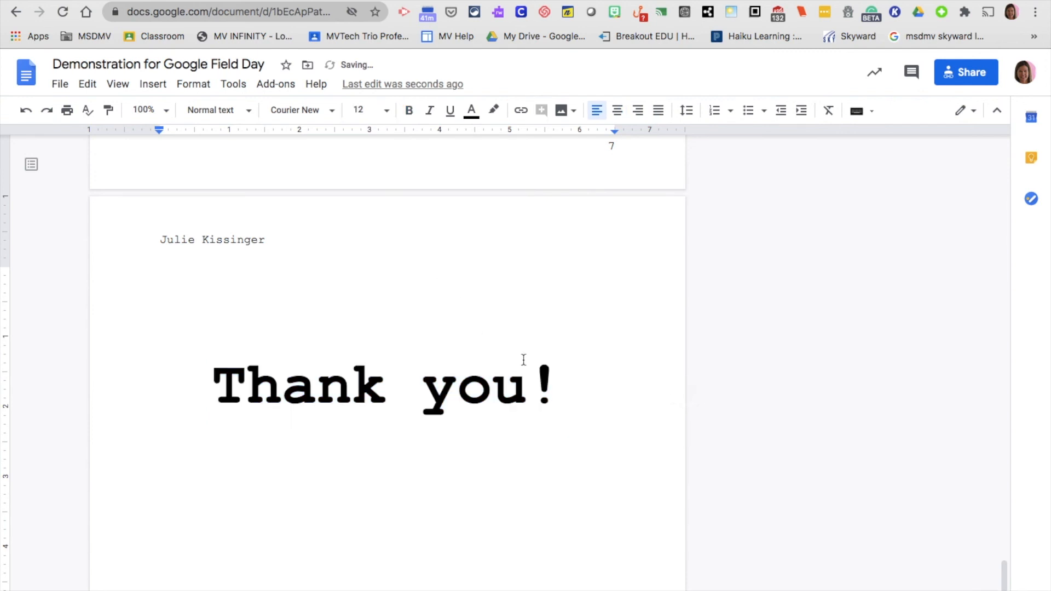
Colour the 'Thank you!' line magenta
drag(555, 377, 312, 348)
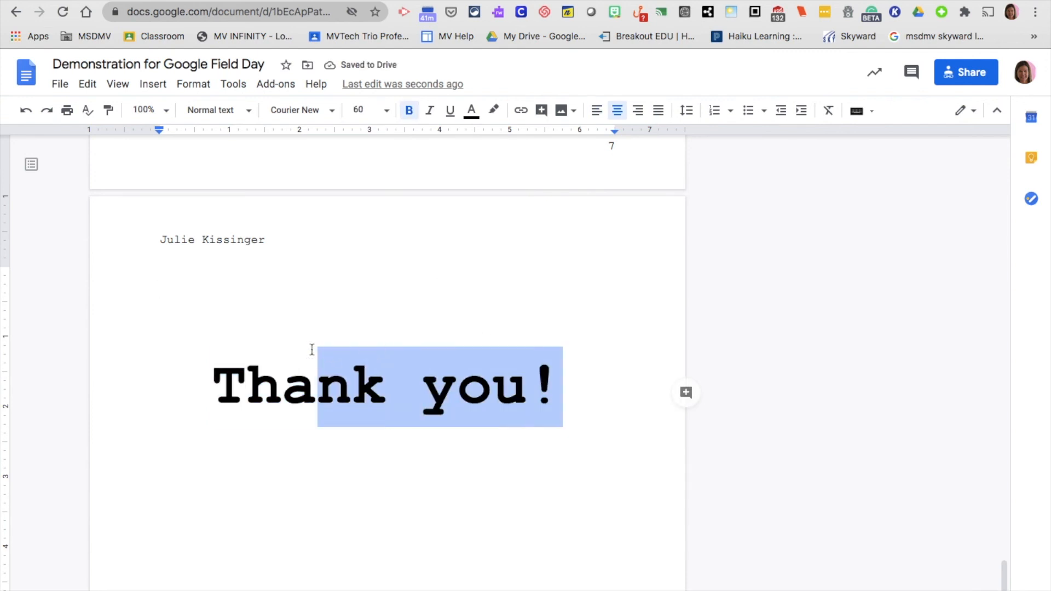
click(318, 356)
drag(550, 379, 299, 358)
drag(255, 361, 212, 363)
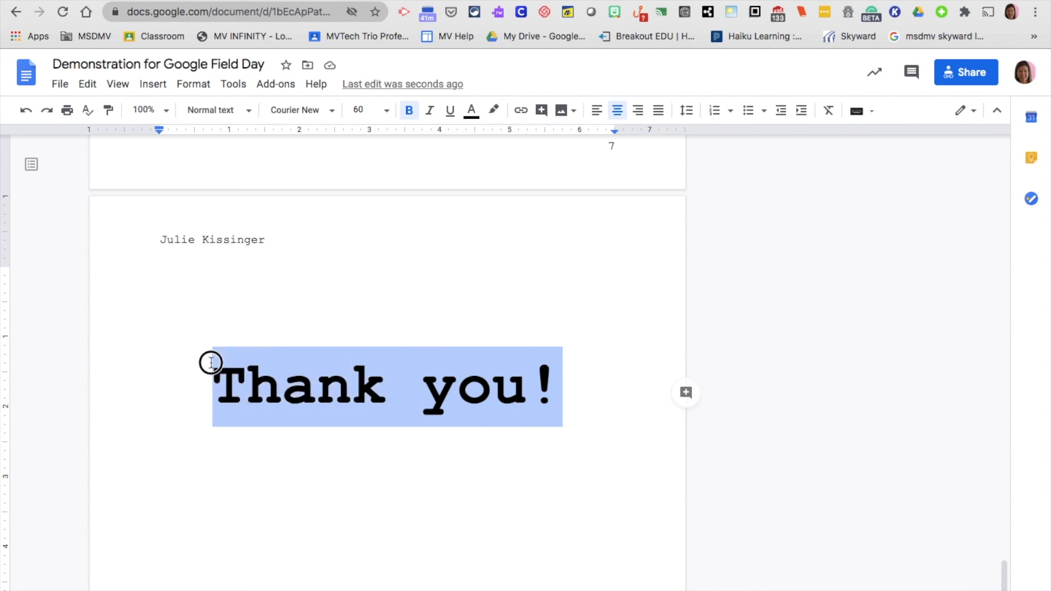
click(471, 111)
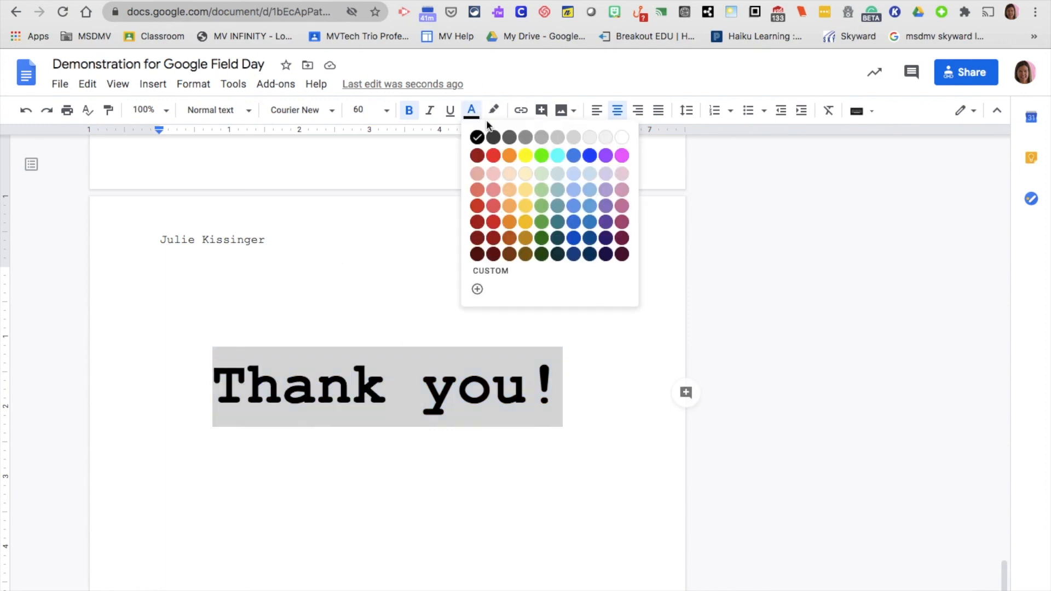
click(622, 157)
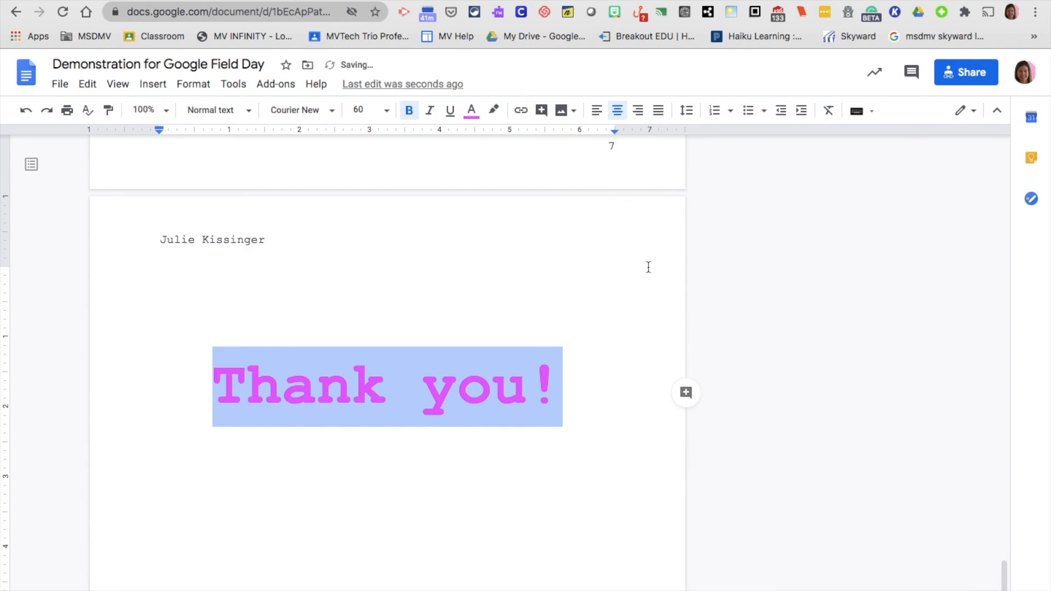
click(563, 111)
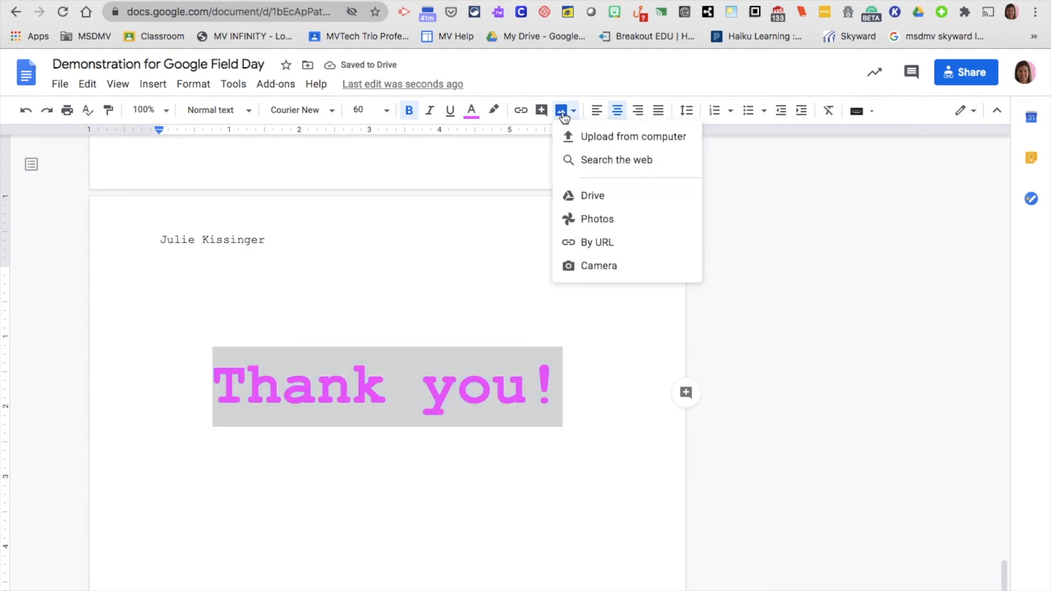
Search the web for 'smiley' and insert the first yellow smiley face image
click(627, 162)
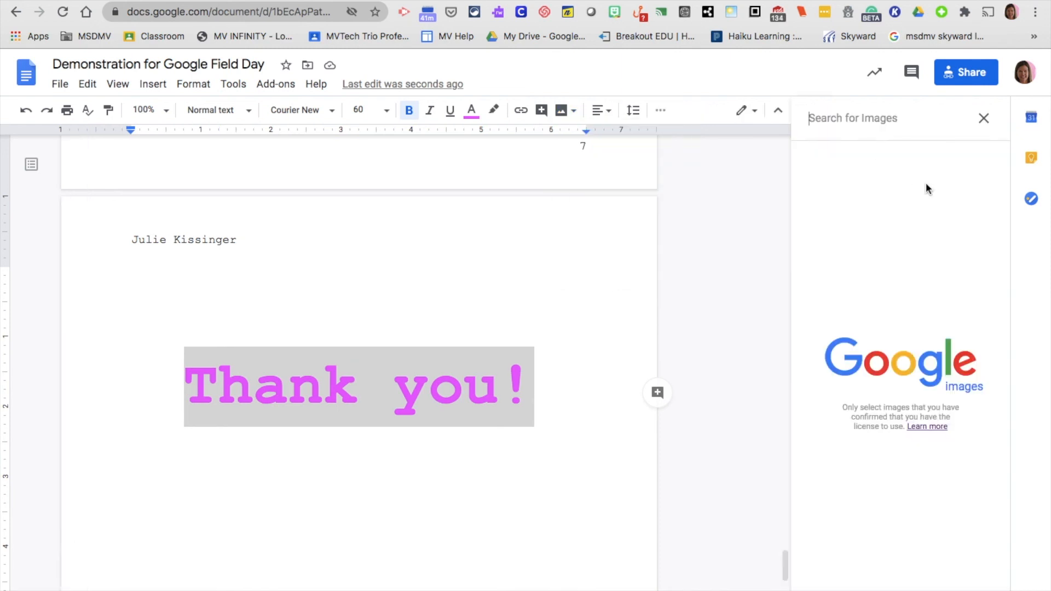
text(smile)
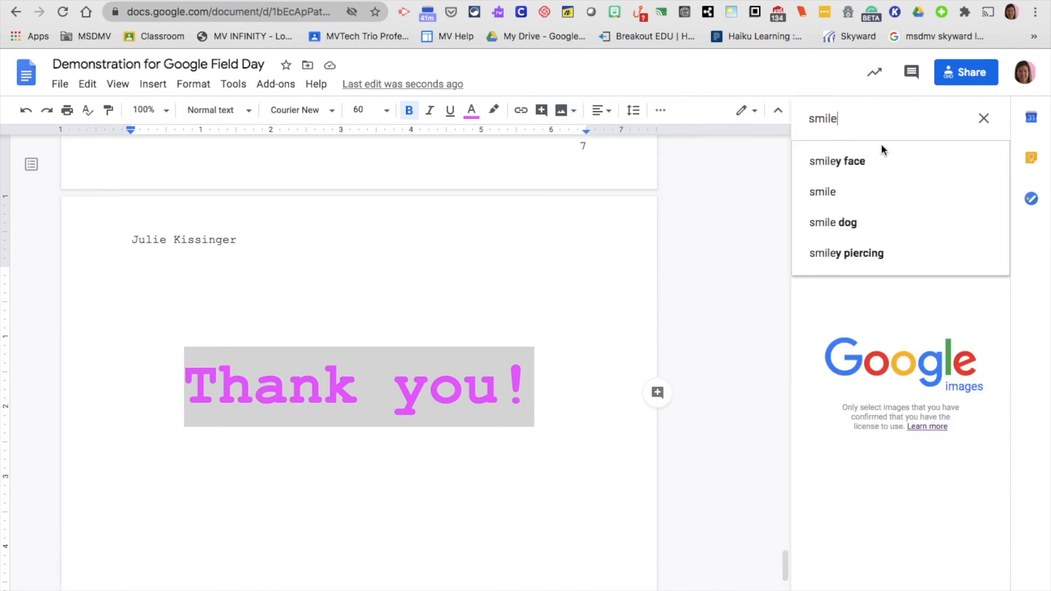
text(y)
click(881, 163)
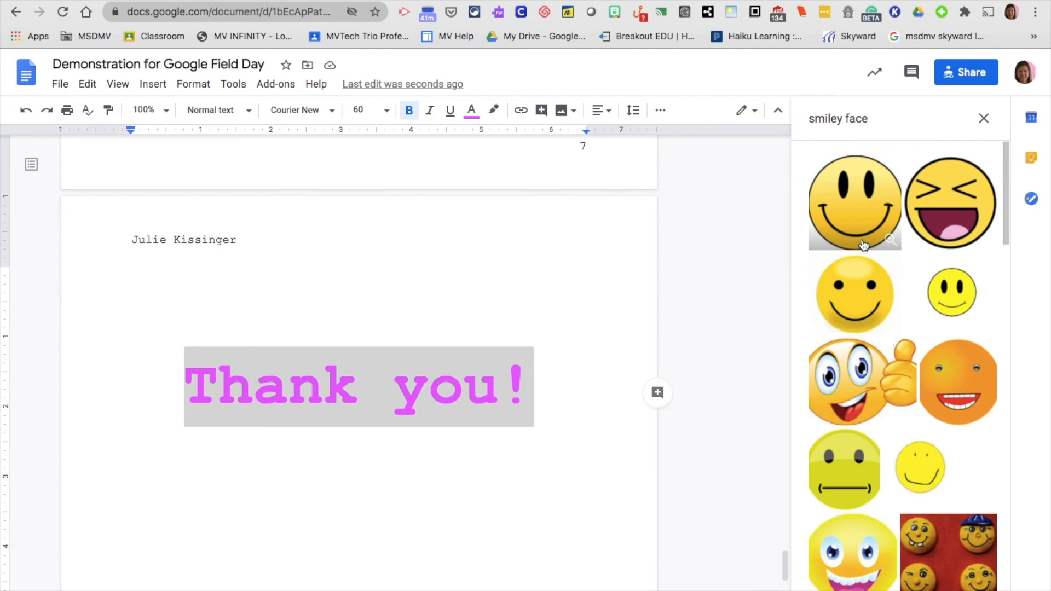
click(864, 244)
click(900, 589)
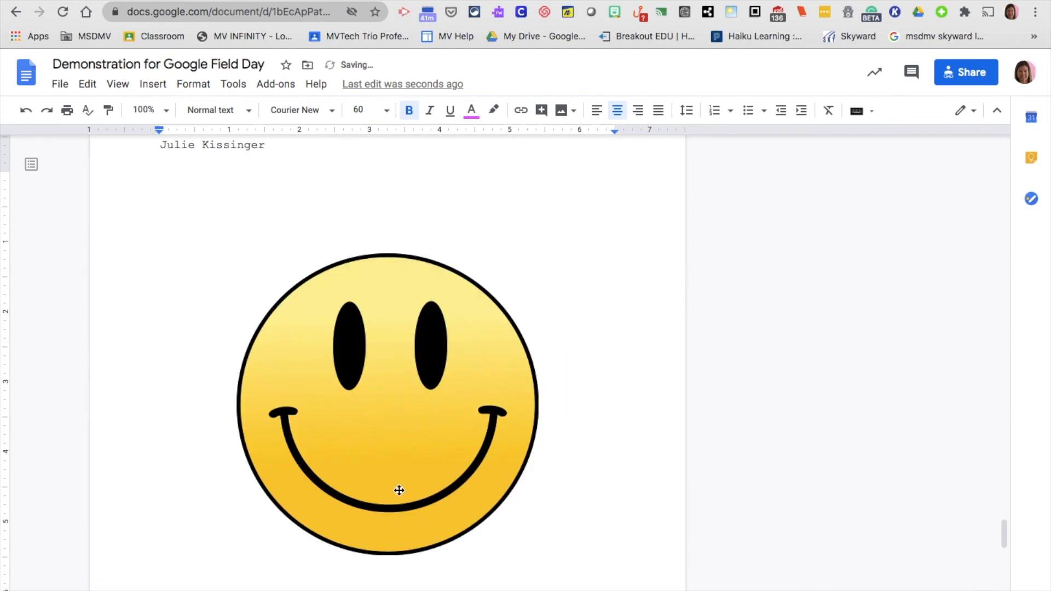